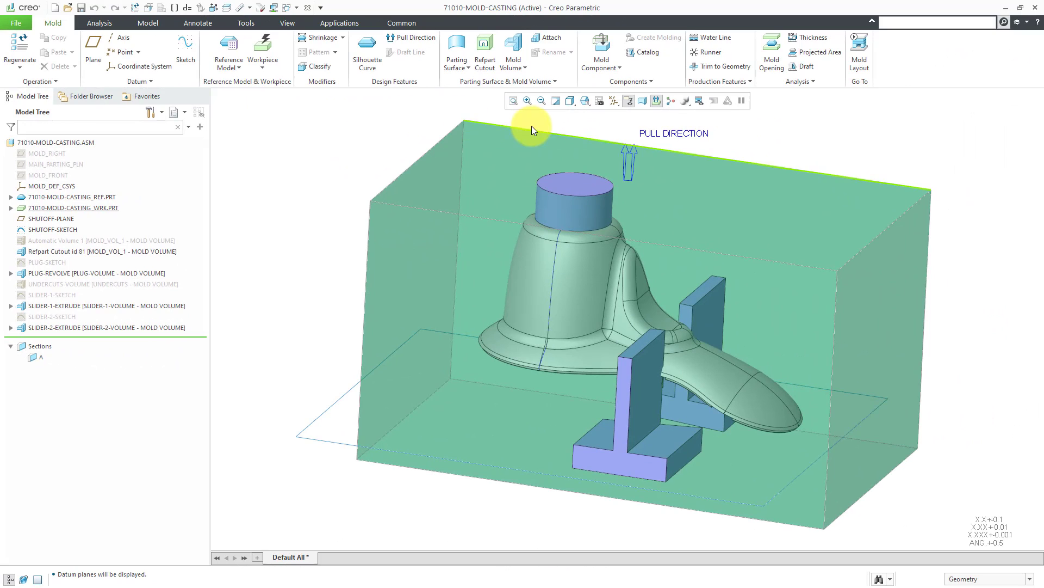
# Turn on the display of datum planes in the mold assembly.
pyautogui.click(618, 104)
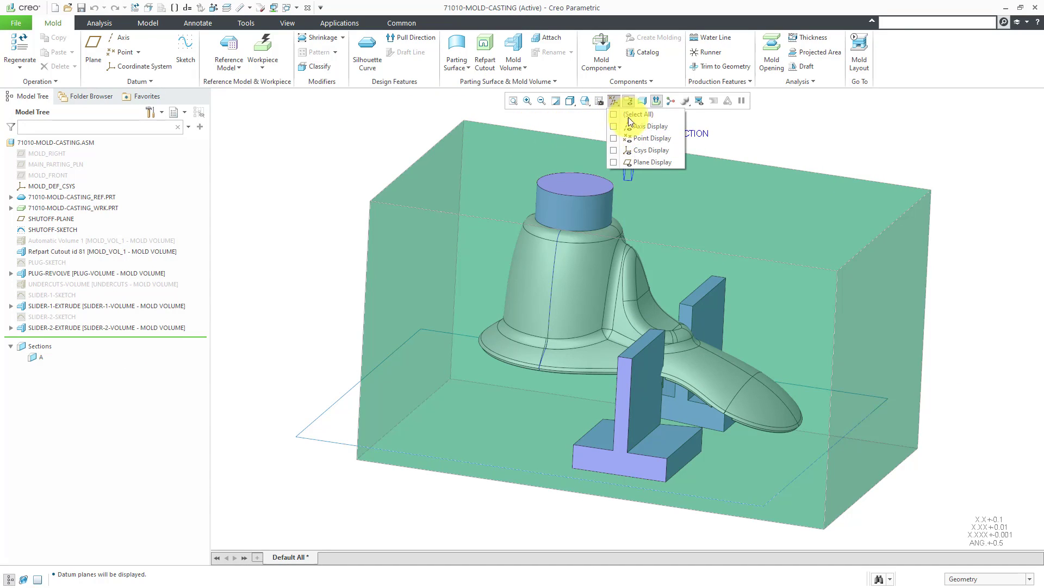
pyautogui.click(642, 162)
pyautogui.click(380, 136)
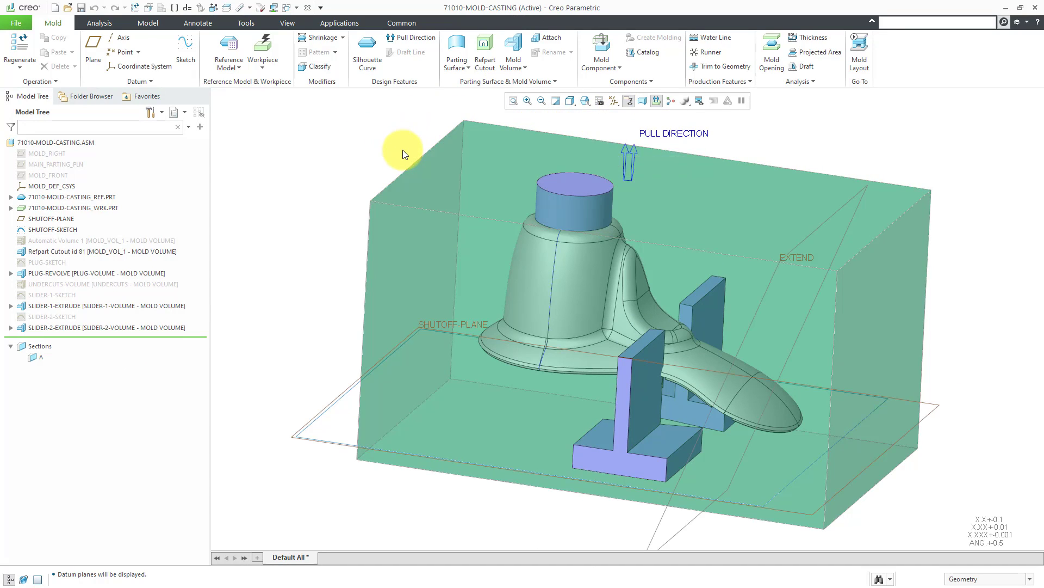
pyautogui.moveTo(401, 154); pyautogui.dragTo(392, 151, button='middle')
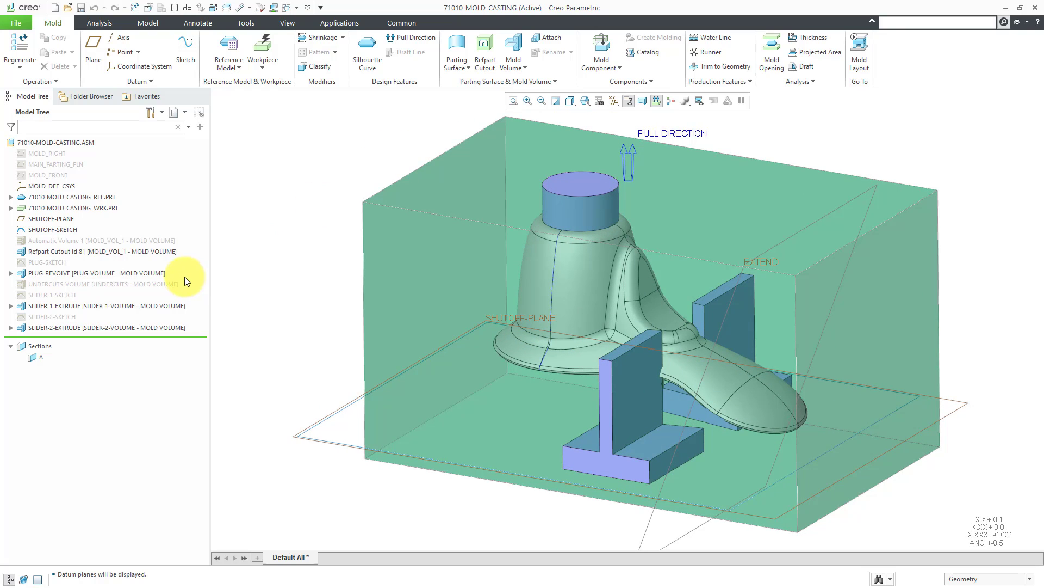
# Hide the PLUG-REVOLVE, SLIDER-1-EXTRUDE and SLIDER-2-EXTRUDE mold volumes.
pyautogui.click(80, 273)
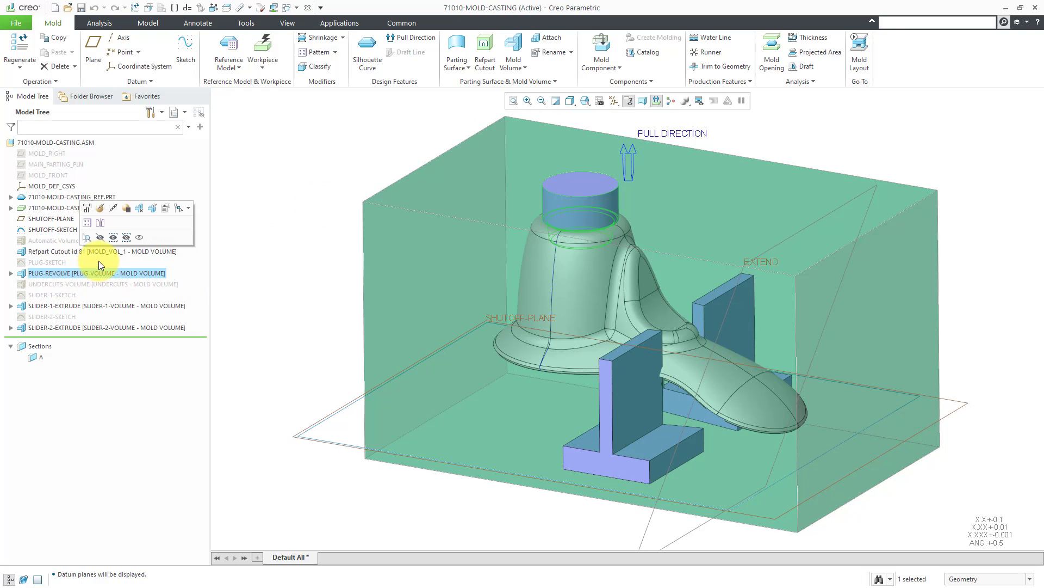
pyautogui.click(100, 237)
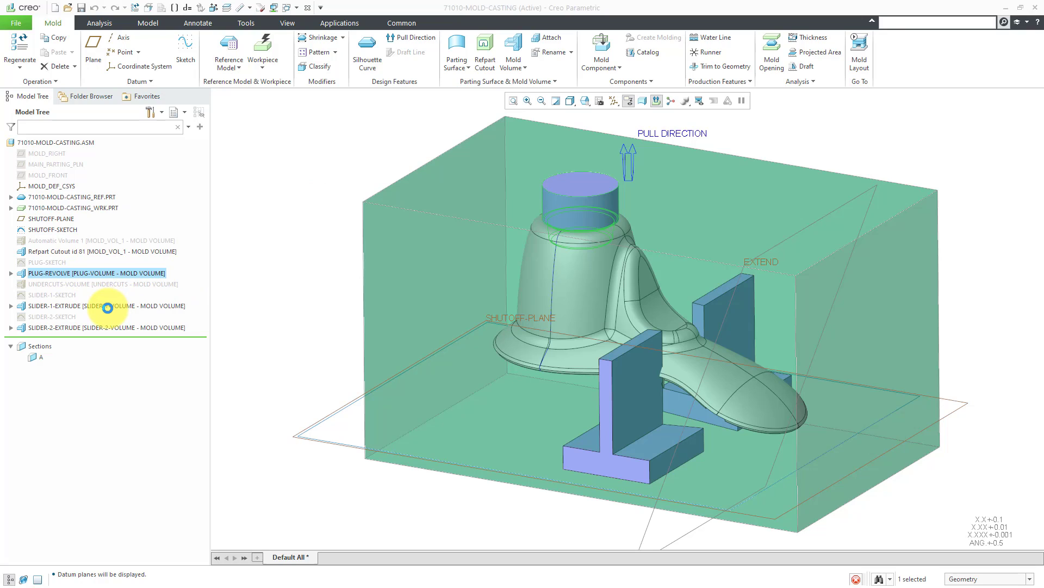
pyautogui.click(107, 307)
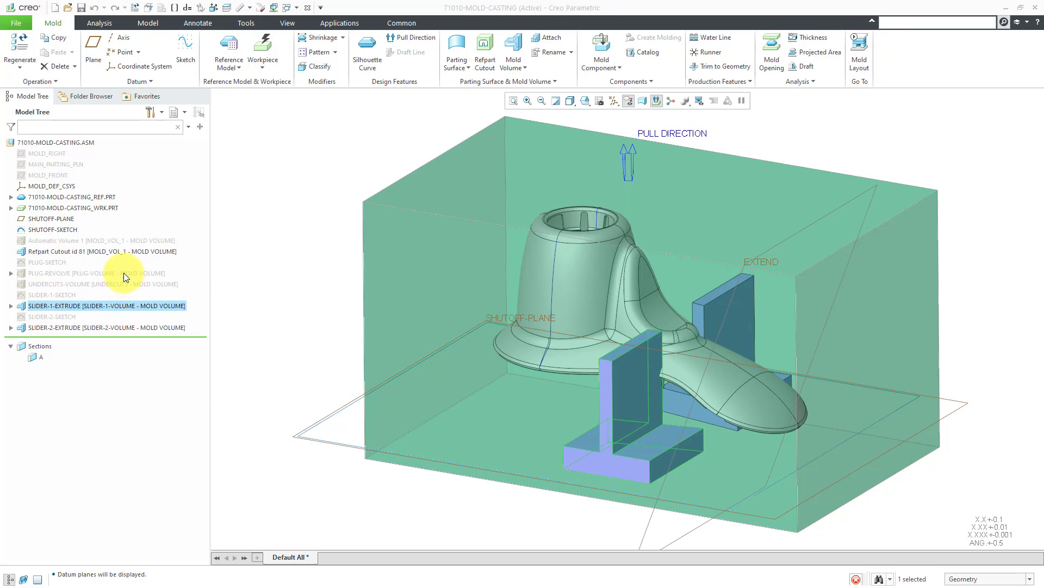
pyautogui.click(122, 274)
pyautogui.click(120, 328)
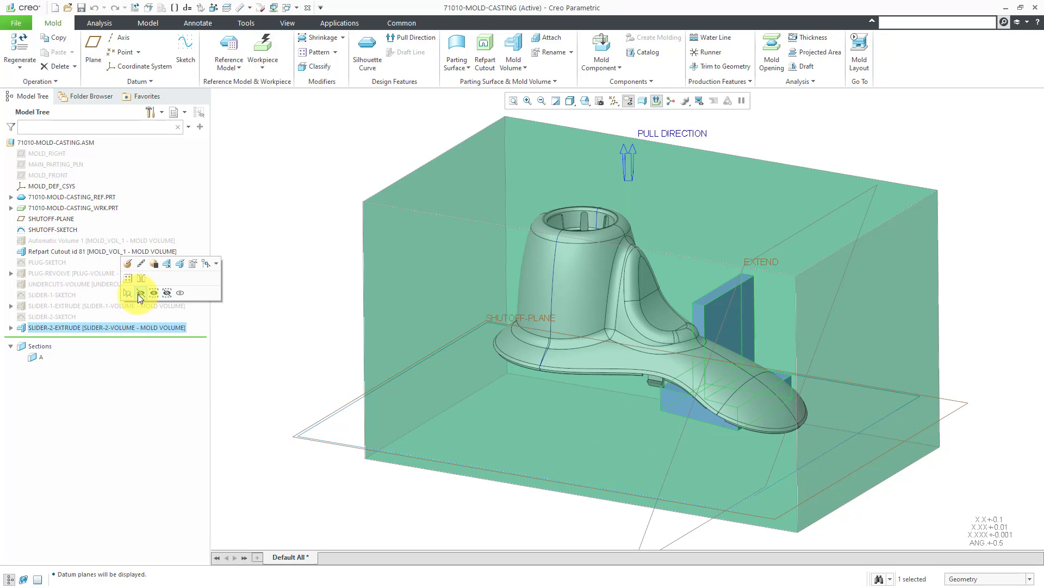
pyautogui.click(140, 294)
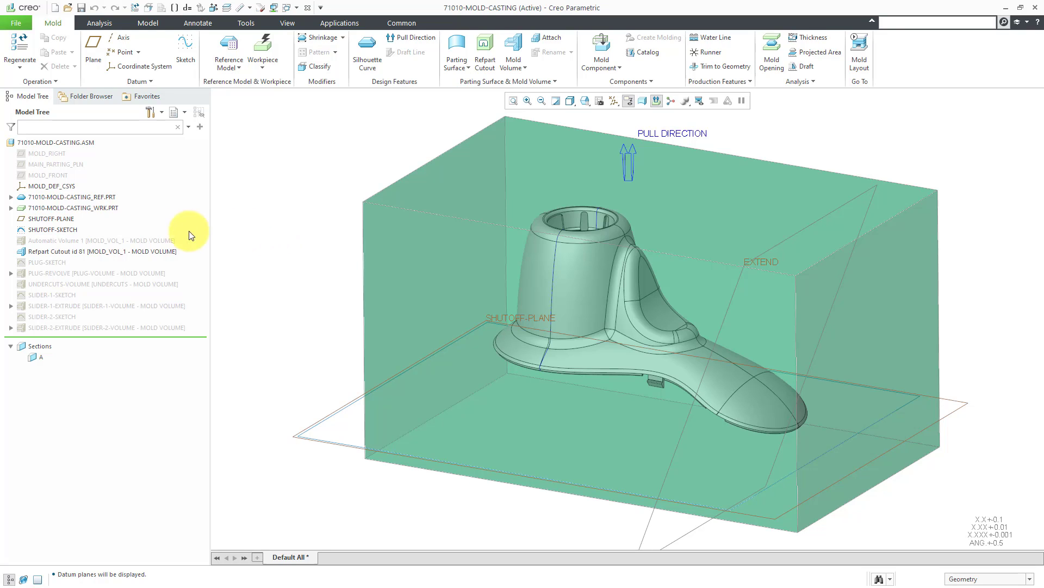
# Examine the EXTEND plane of the reference part and the SHUTOFF-SKETCH by highlighting each in the model.
pyautogui.click(11, 197)
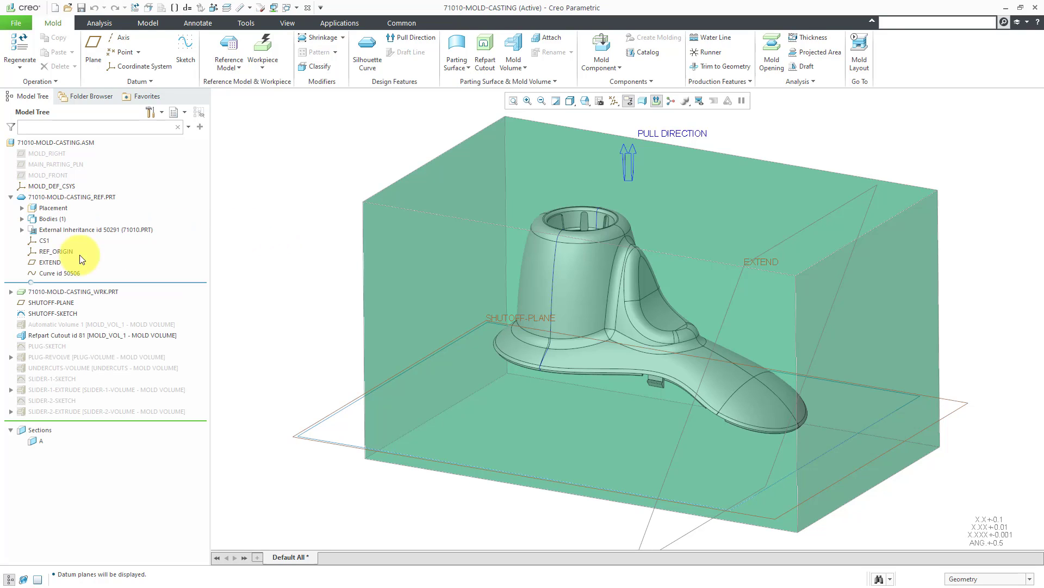
pyautogui.click(57, 263)
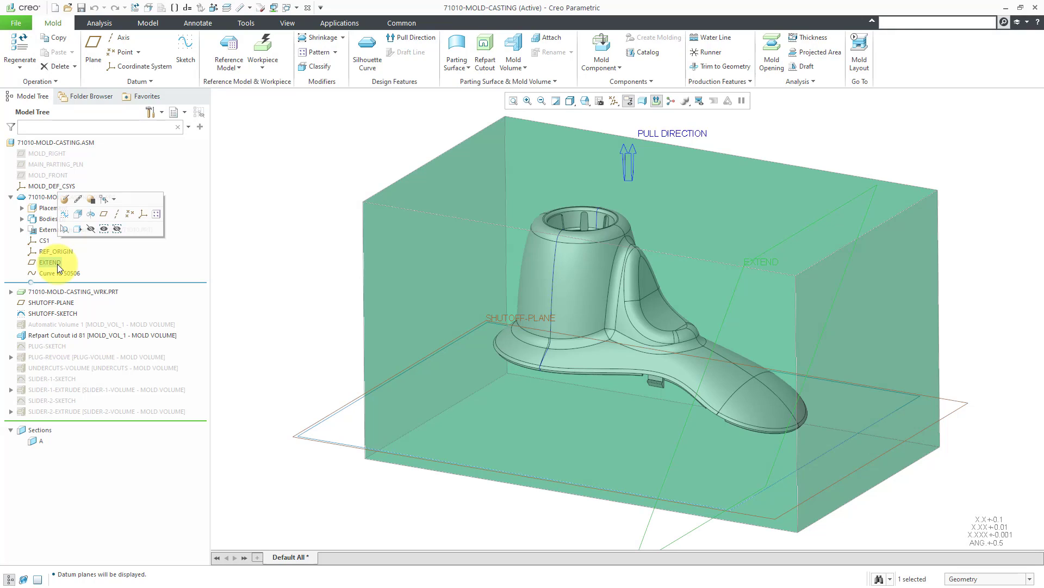
pyautogui.click(258, 224)
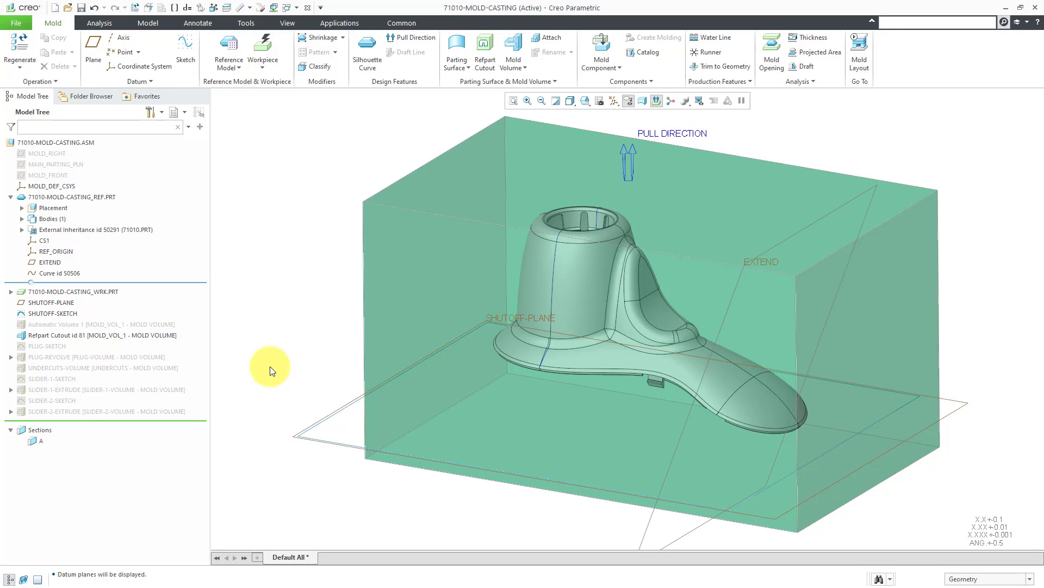
pyautogui.click(67, 312)
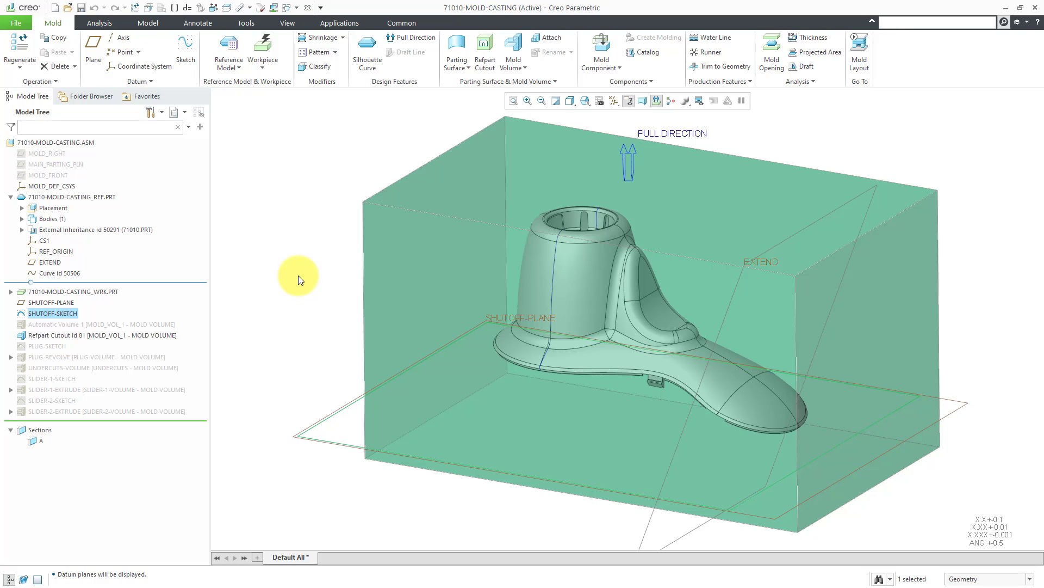
pyautogui.click(298, 275)
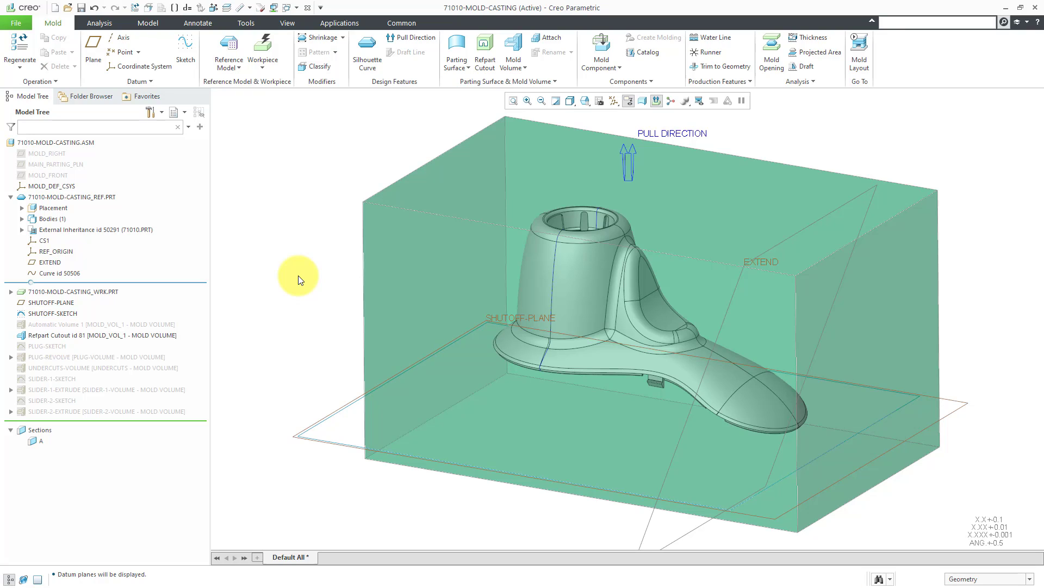
# Turn off the datum plane display and hide SHUTOFF-SKETCH and SHUTOFF-PLANE.
pyautogui.click(615, 104)
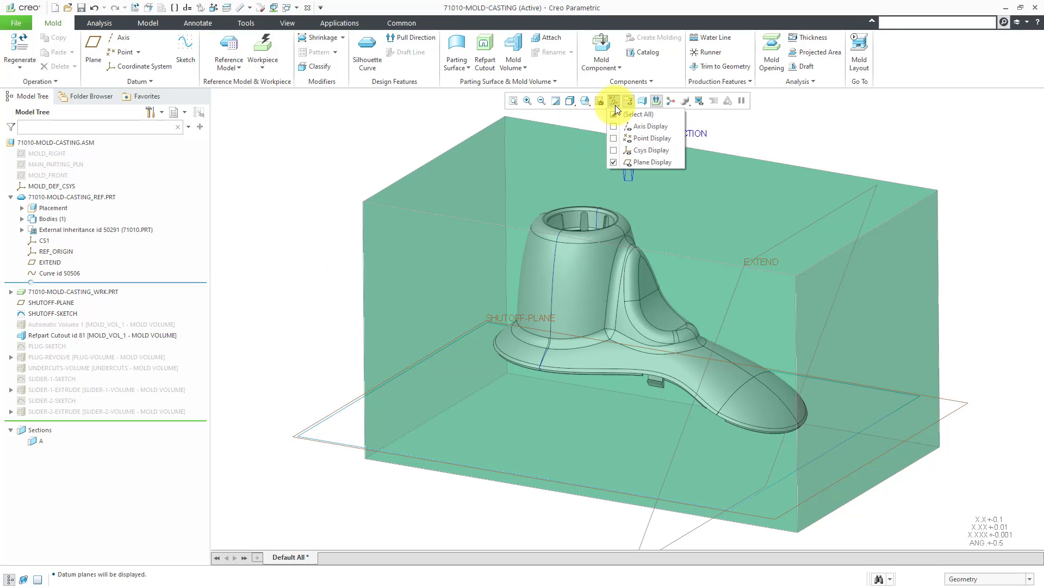
pyautogui.click(639, 161)
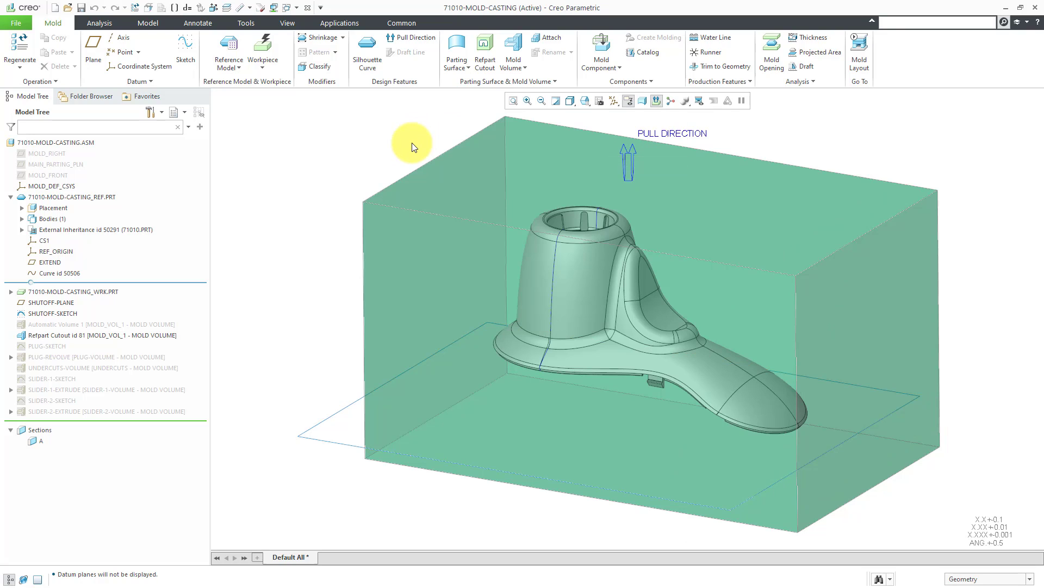
pyautogui.click(71, 315)
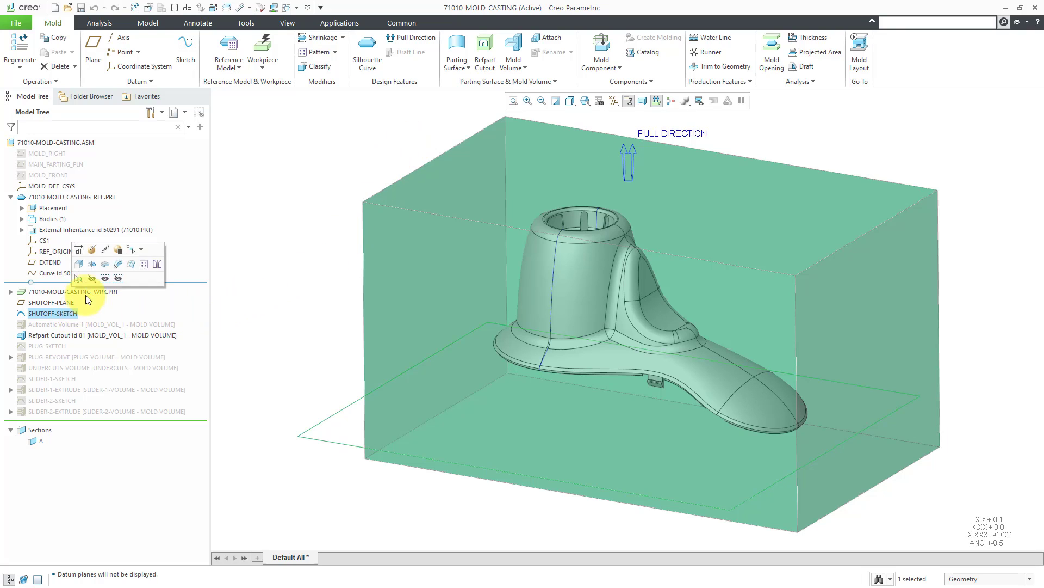
pyautogui.click(91, 279)
pyautogui.click(63, 302)
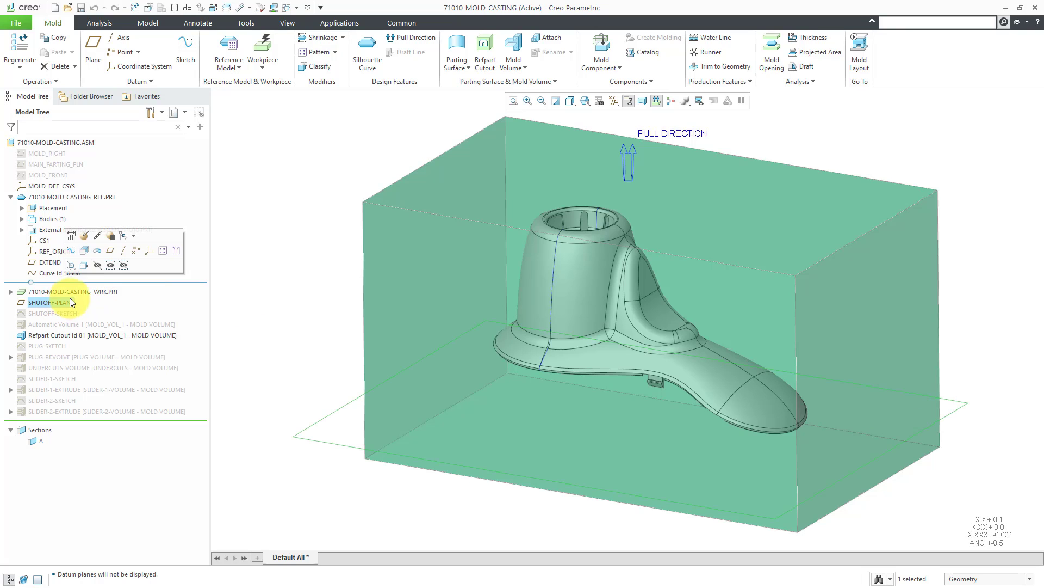
pyautogui.click(92, 266)
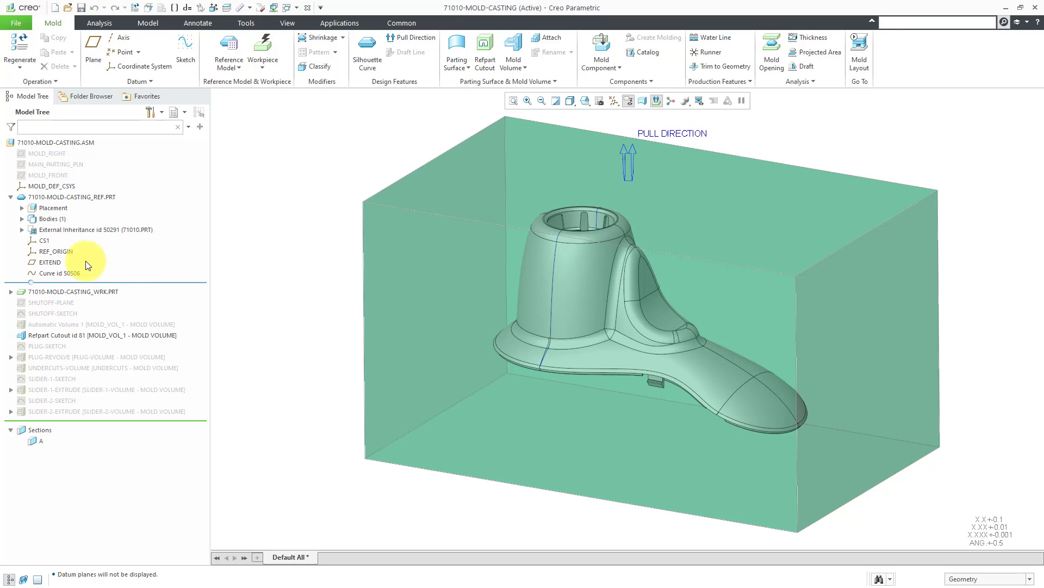
# Hide the workpiece 71010-MOLD-CASTING_WRK.PRT and the feature Curve id 50506 in the reference part.
pyautogui.click(11, 197)
pyautogui.click(60, 206)
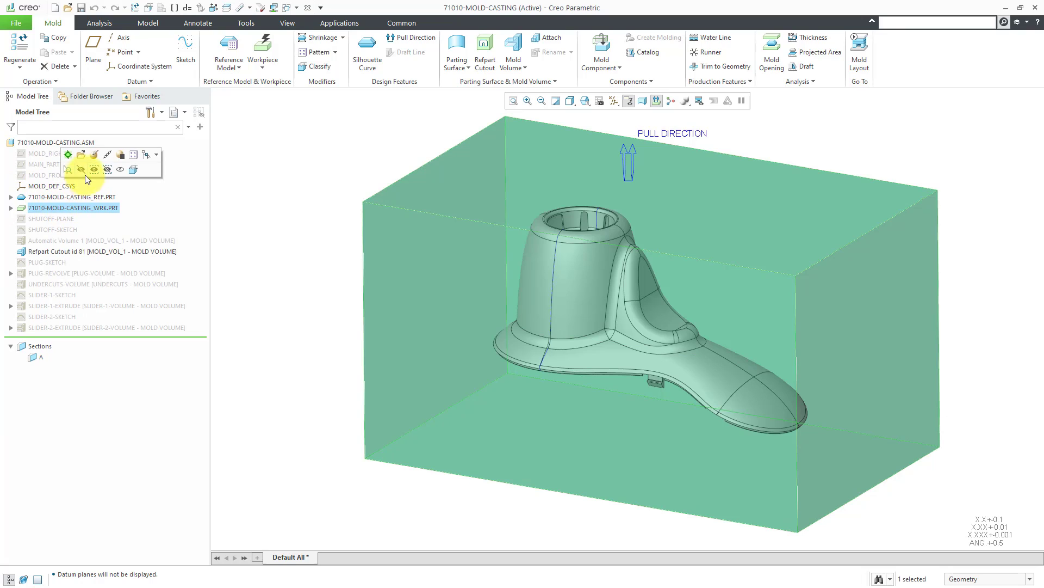
pyautogui.click(82, 167)
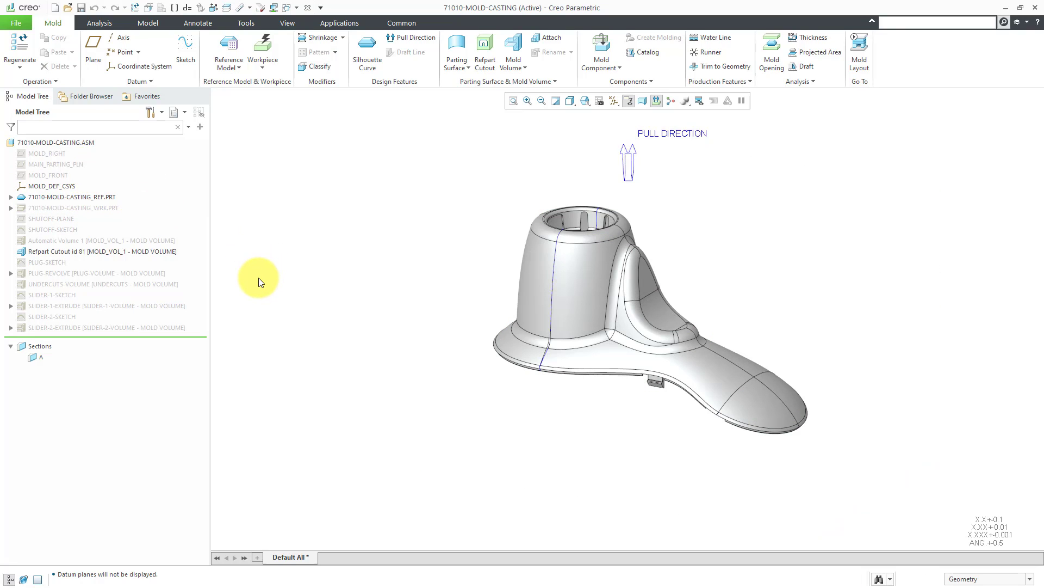
pyautogui.click(11, 197)
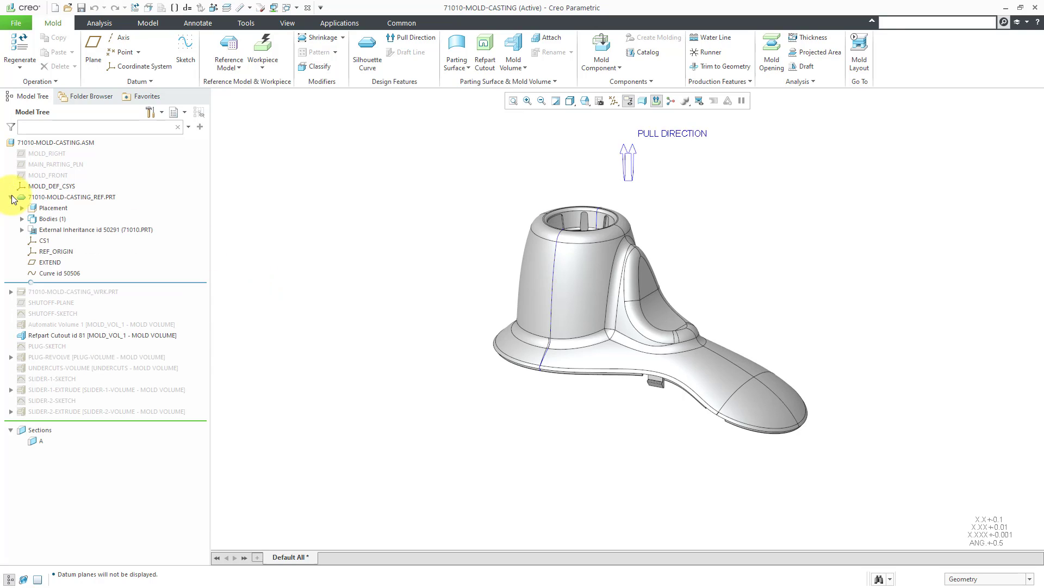
pyautogui.click(54, 272)
pyautogui.click(75, 239)
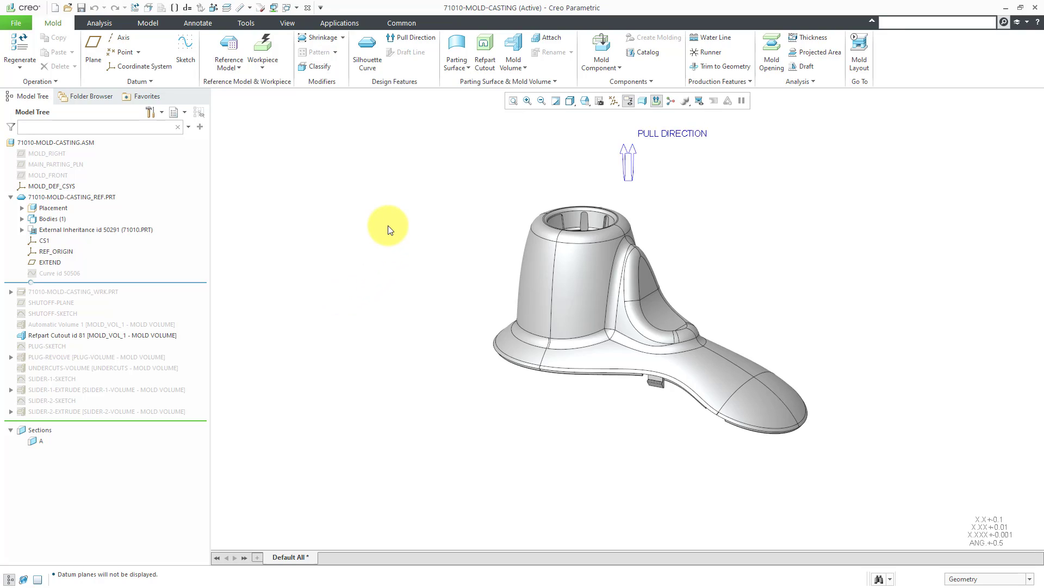
# Start a Silhouette Curve on the reference part and examine its previewed loops around the lower clip and the cylindrical opening.
pyautogui.click(366, 60)
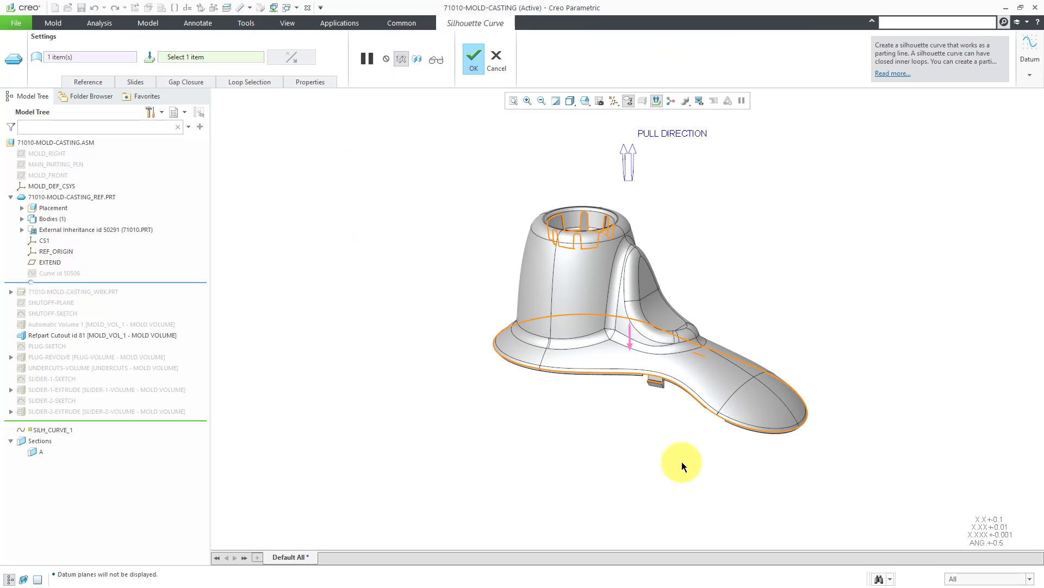
pyautogui.scroll(4, 778, 338)
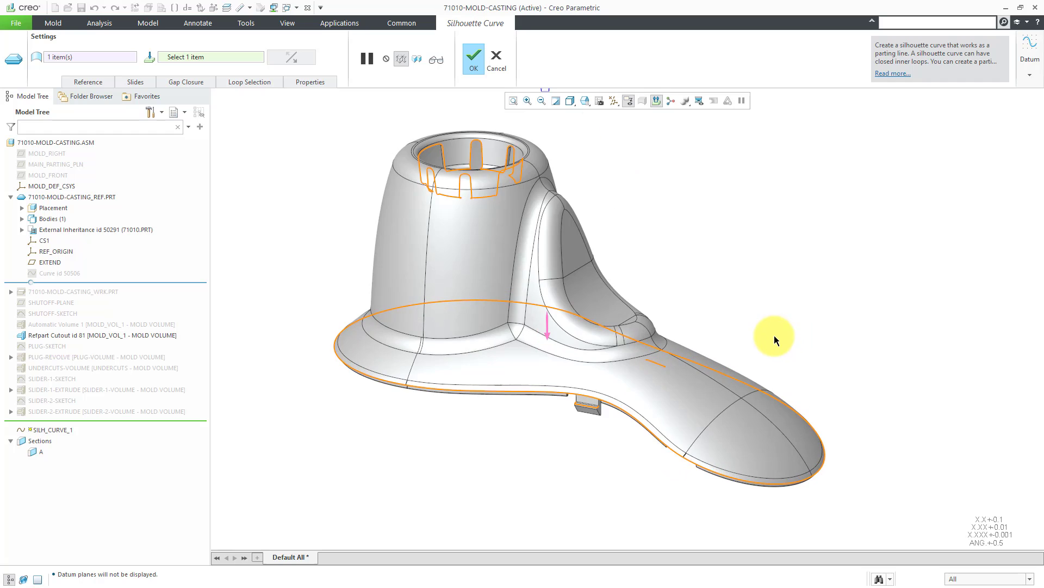
pyautogui.moveTo(697, 298)
pyautogui.mouseDown(button='middle')
pyautogui.moveTo(592, 283)
pyautogui.moveTo(642, 279)
pyautogui.moveTo(700, 303)
pyautogui.mouseUp(button='middle')
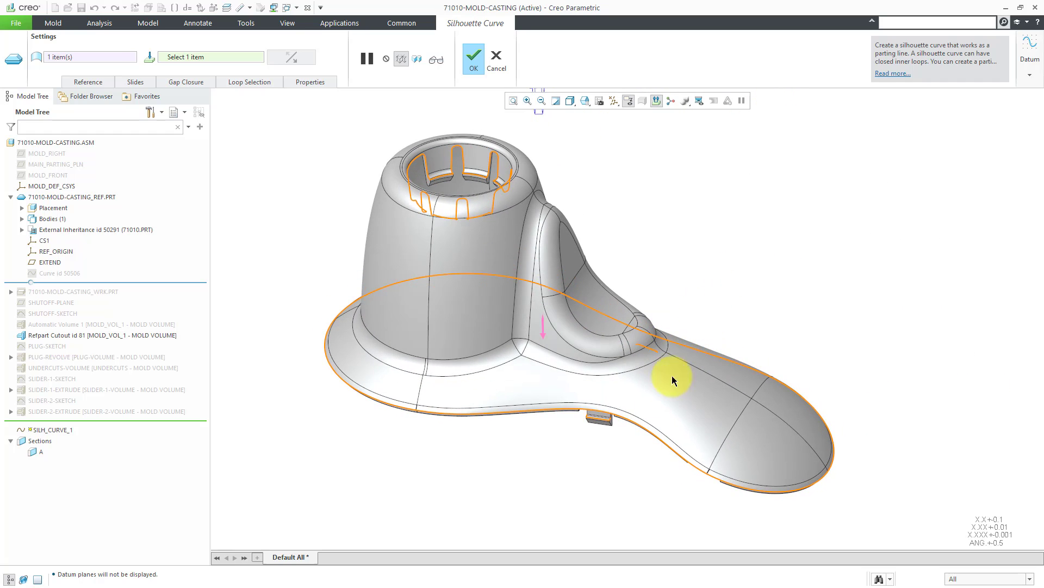
pyautogui.scroll(6, 595, 420)
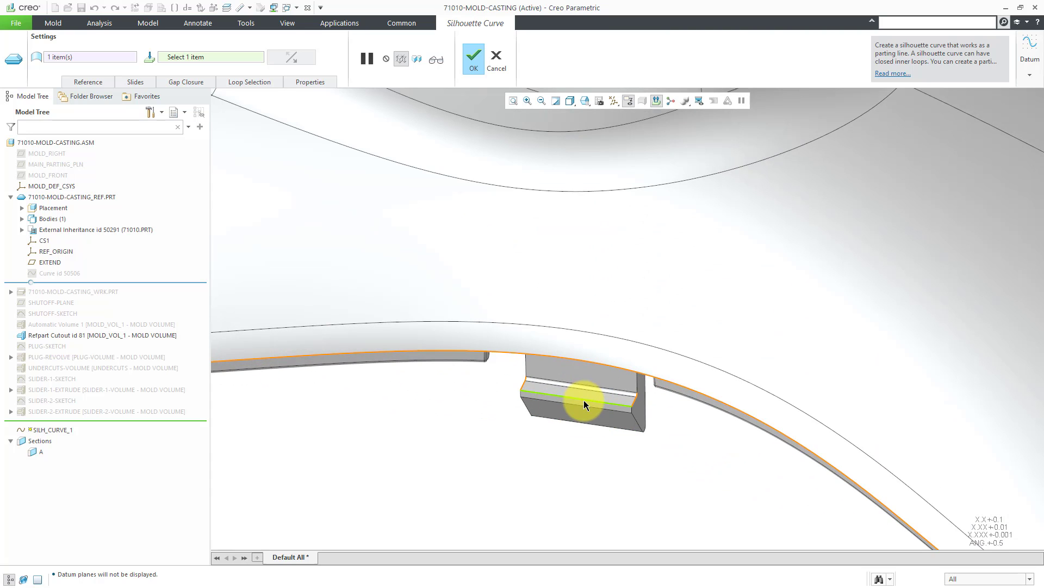
pyautogui.scroll(-8, 583, 400)
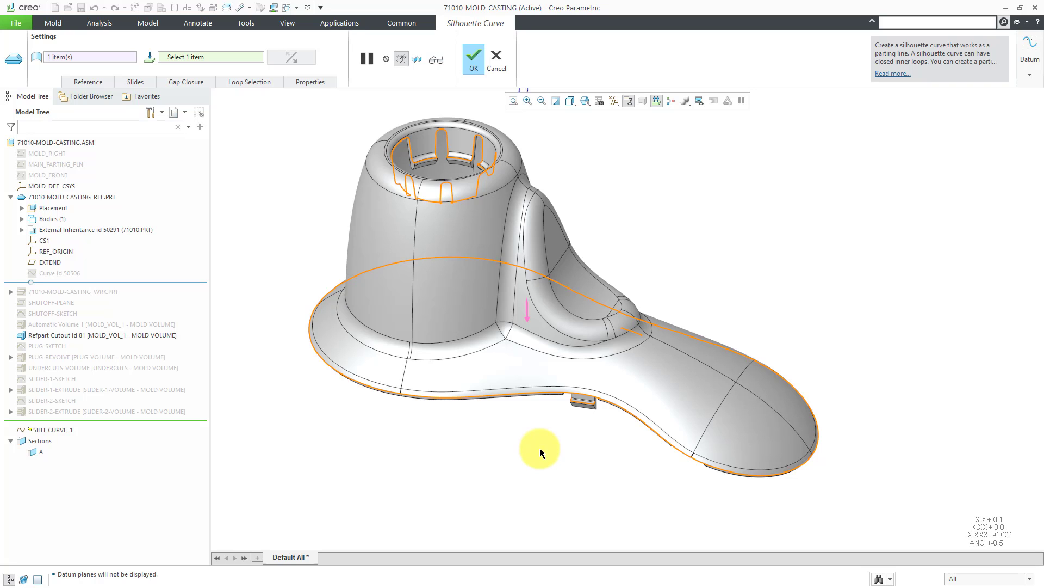
pyautogui.scroll(5, 430, 103)
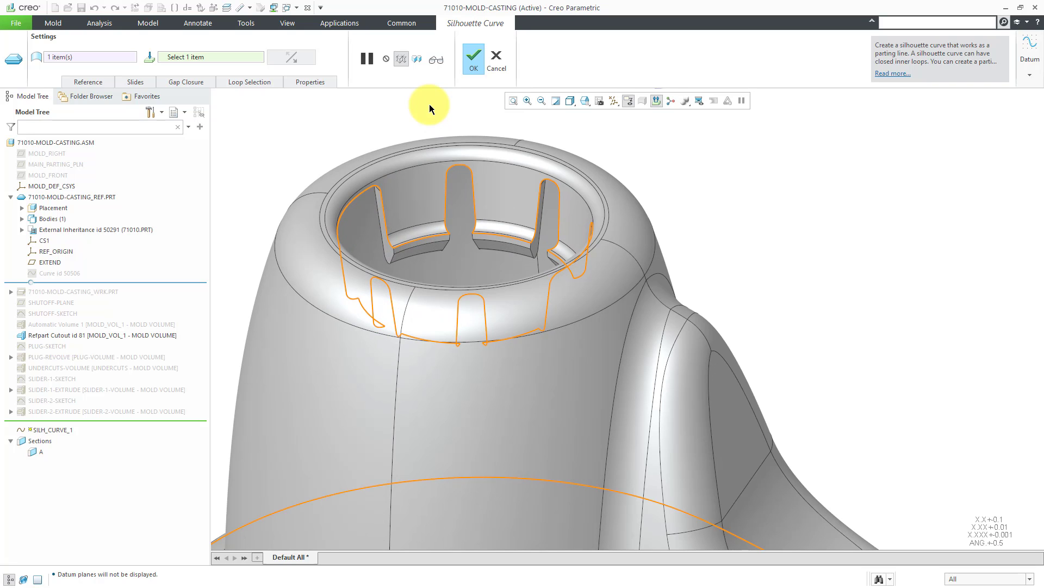
pyautogui.scroll(-5, 526, 178)
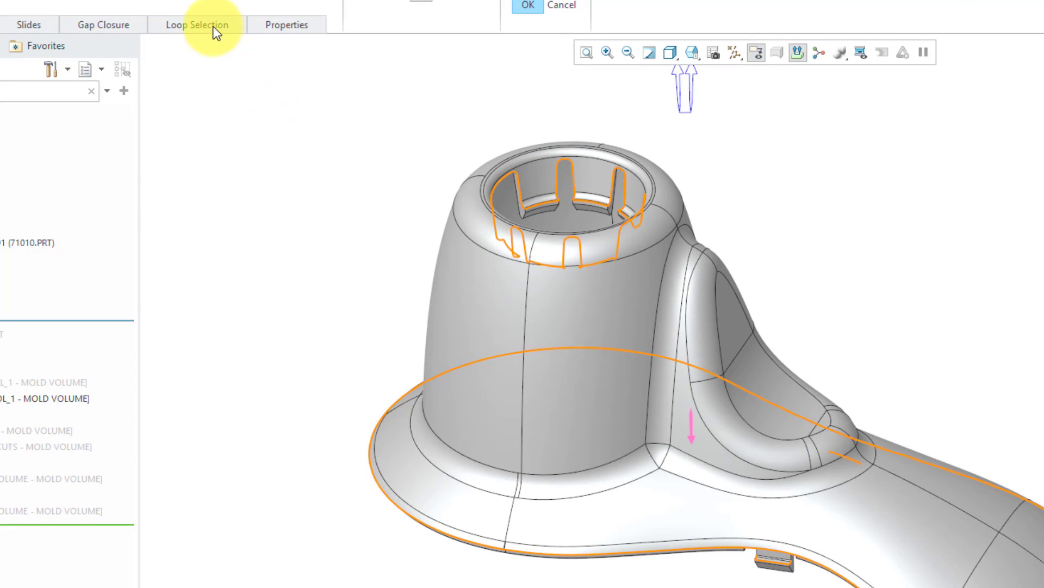
# Check which geometry loops 1 and 2 cover, and exclude loop 2 around the cylindrical opening from the silhouette curve.
pyautogui.click(216, 30)
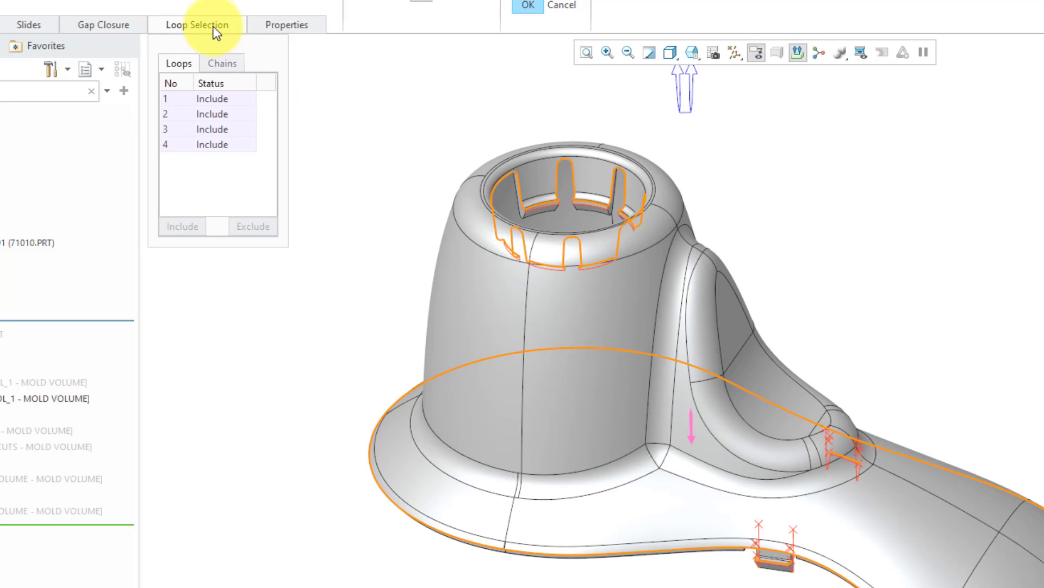
pyautogui.click(214, 101)
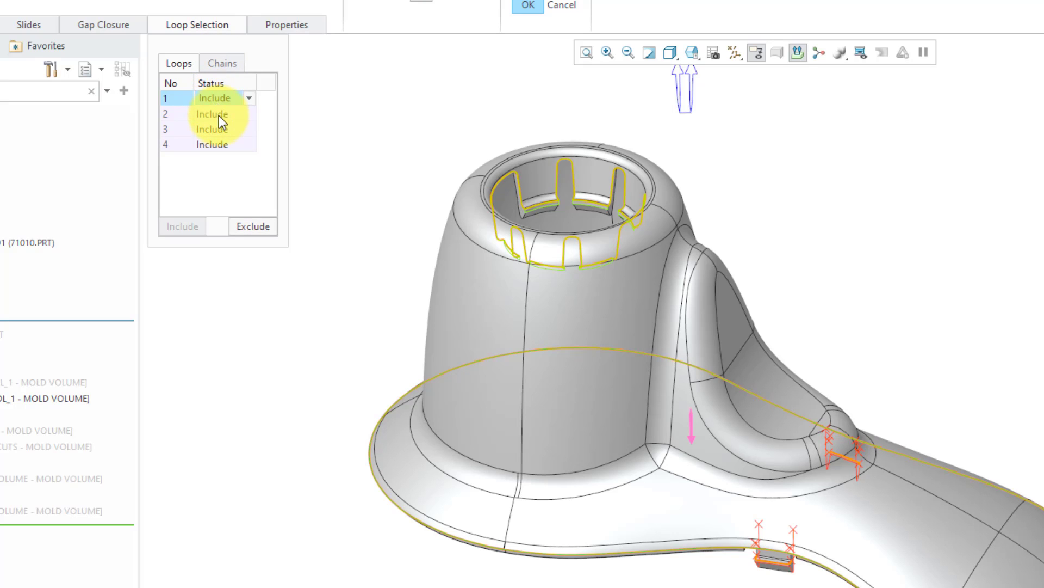
pyautogui.click(219, 113)
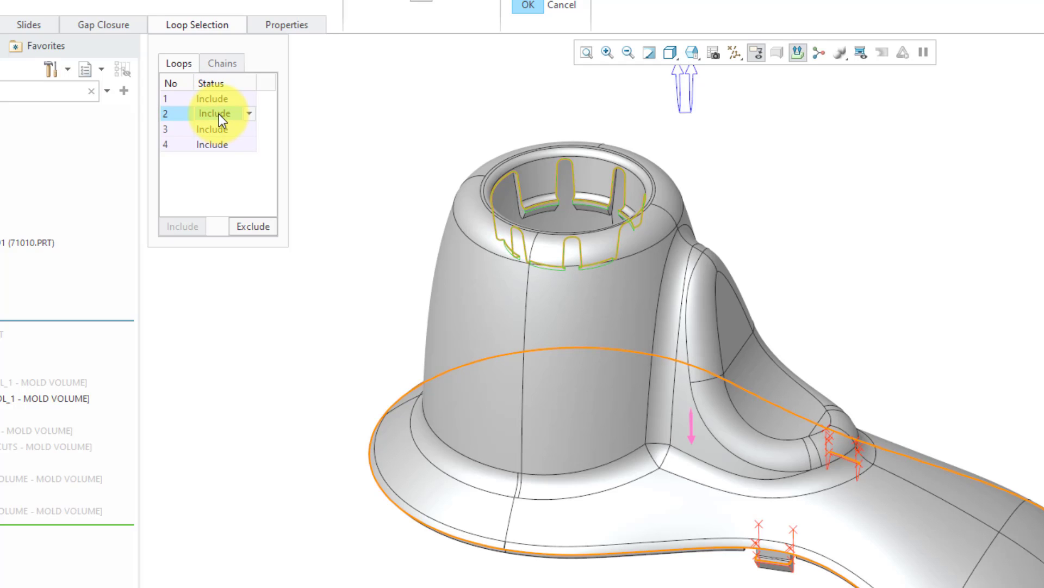
pyautogui.scroll(3, 616, 180)
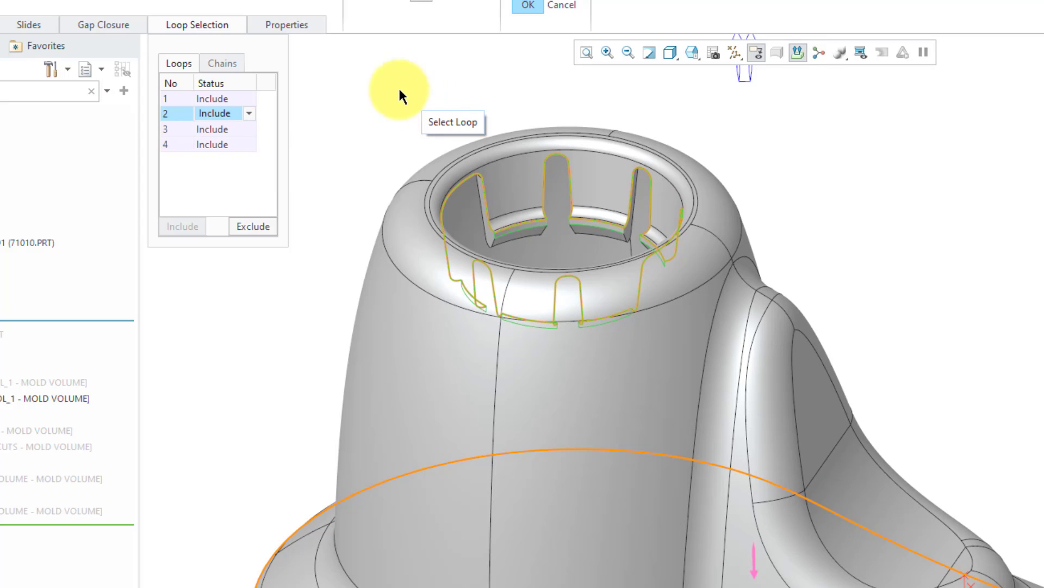
pyautogui.click(249, 113)
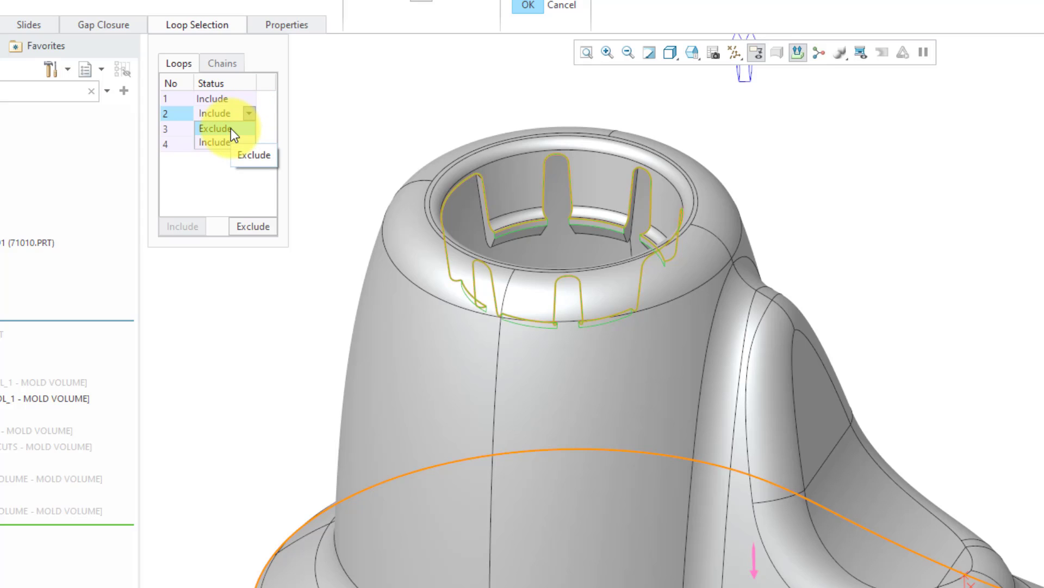
pyautogui.click(231, 128)
pyautogui.scroll(-2, 324, 85)
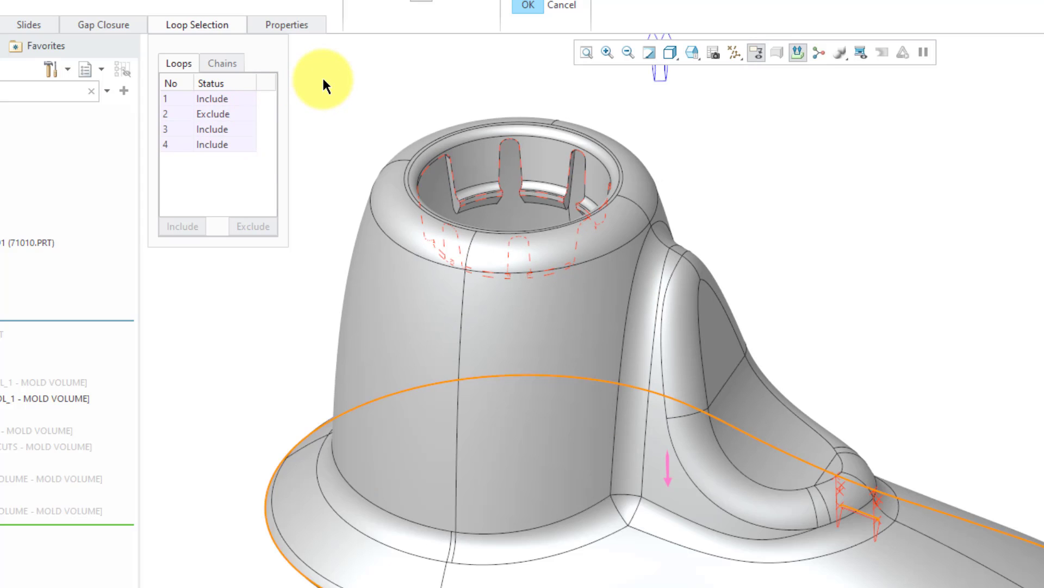
# Exclude loops 3 and 4 at the two small clip features from the silhouette curve.
pyautogui.scroll(-3, 324, 82)
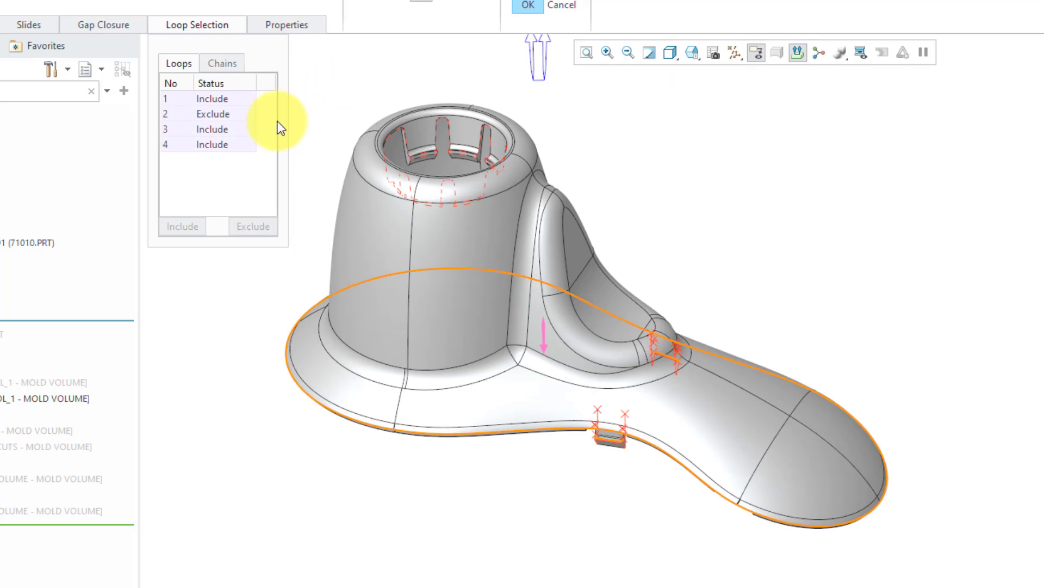
pyautogui.click(219, 132)
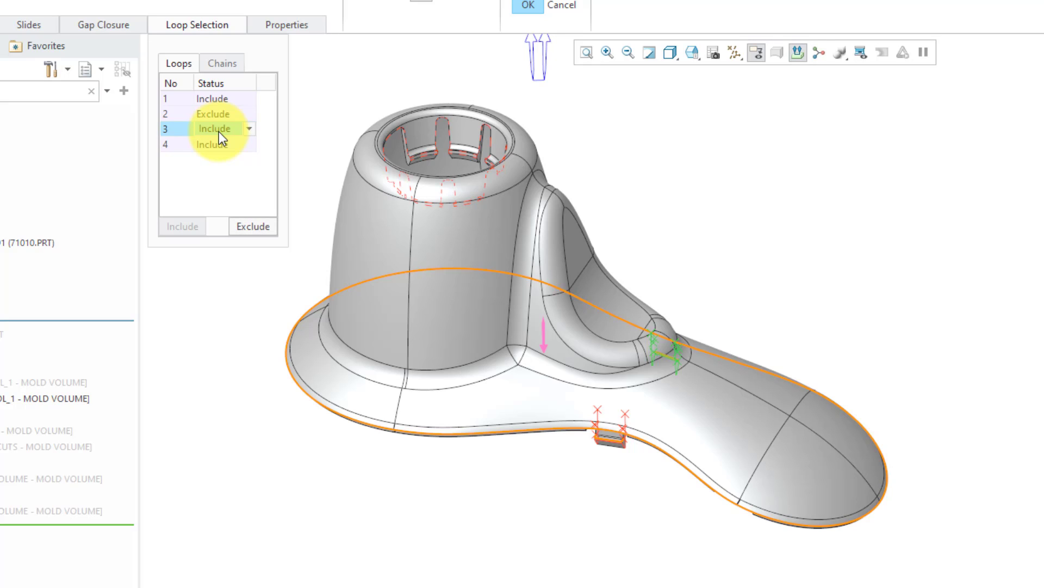
pyautogui.click(250, 129)
pyautogui.click(240, 141)
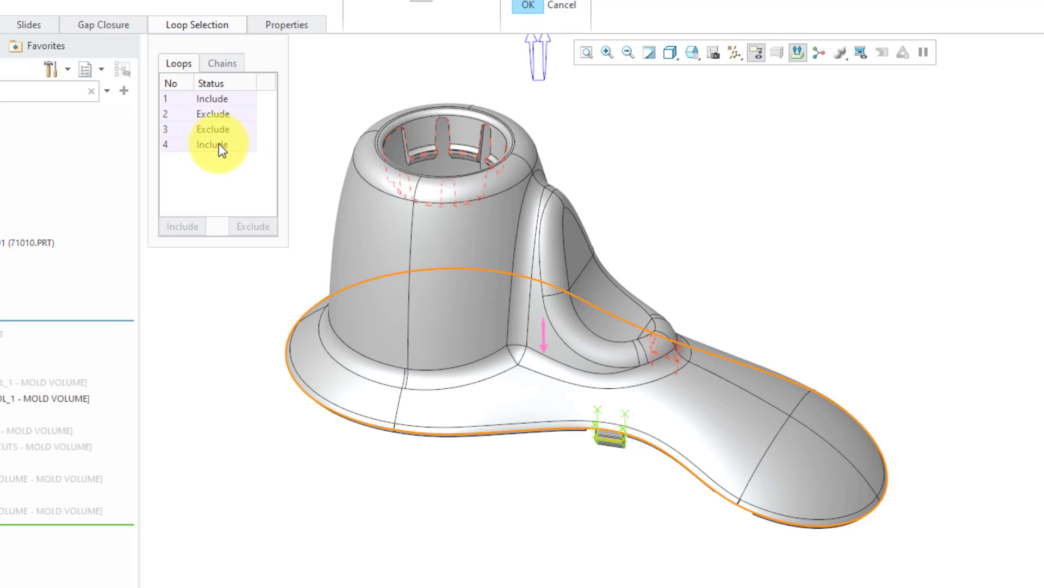
pyautogui.click(219, 144)
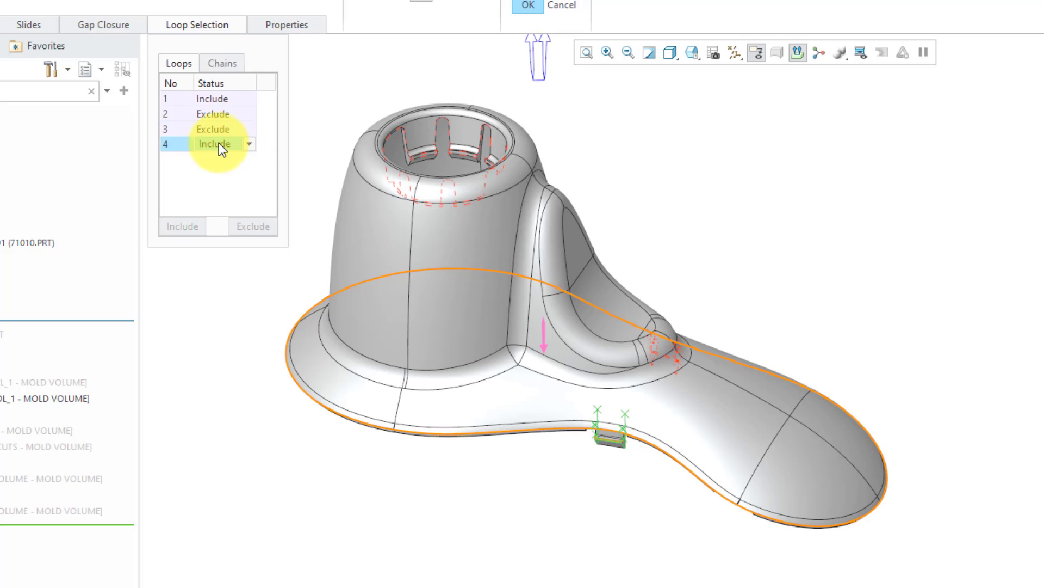
pyautogui.click(250, 144)
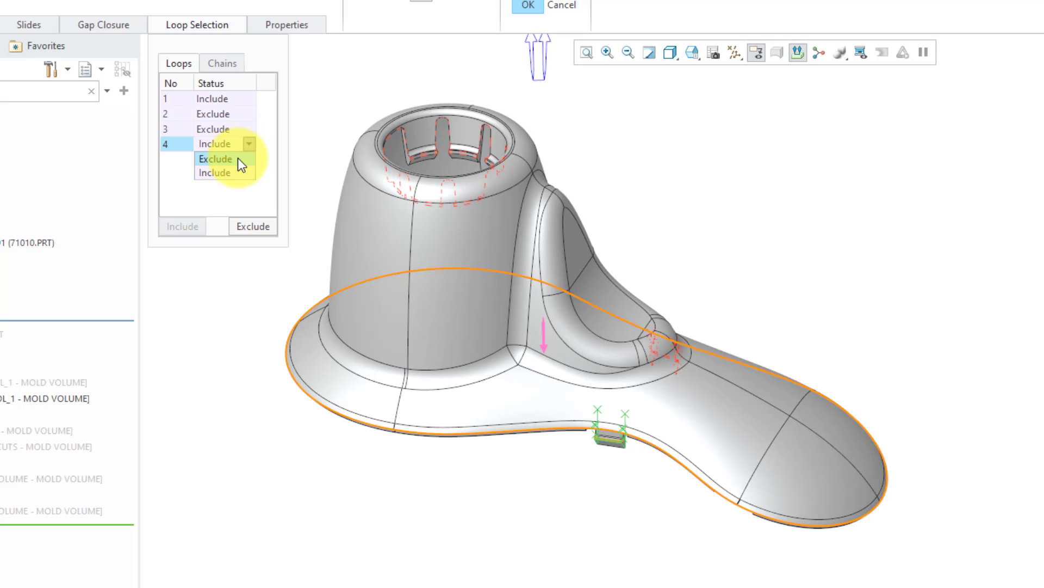
pyautogui.click(239, 159)
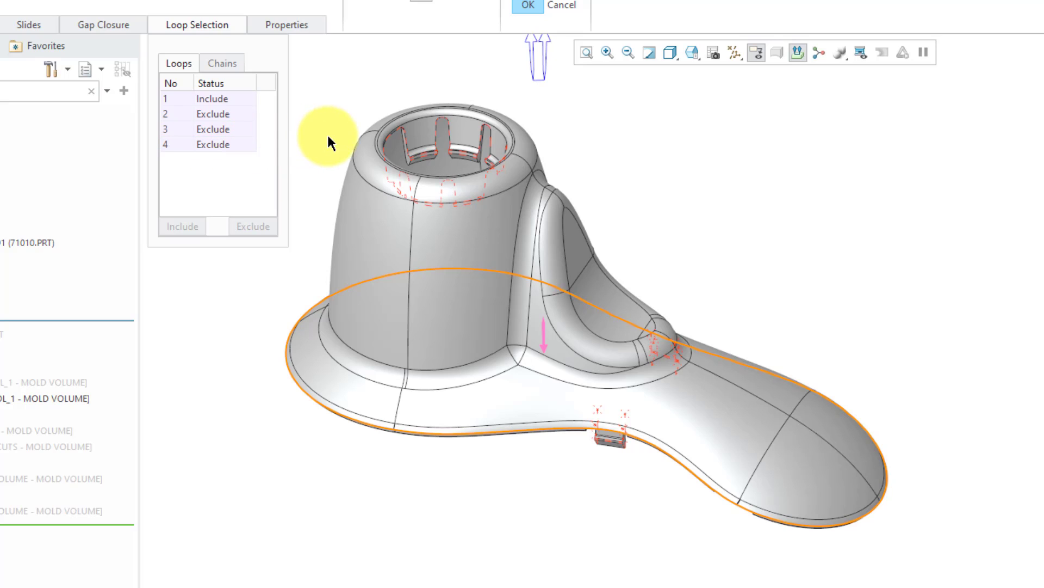
# Name the silhouette curve PARTING_LINE, complete the feature and clear the selection.
pyautogui.click(302, 27)
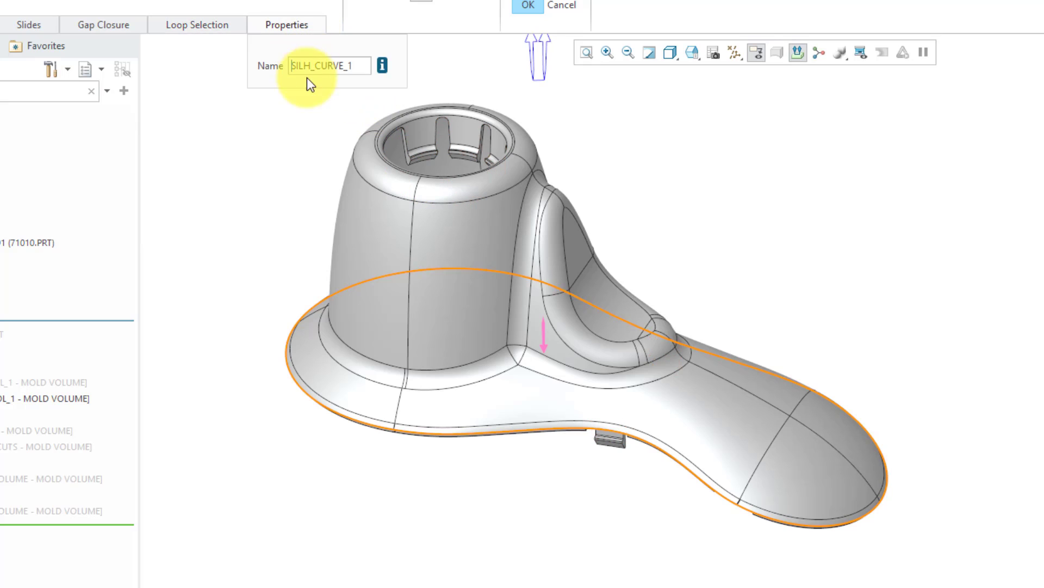
pyautogui.doubleClick(338, 65)
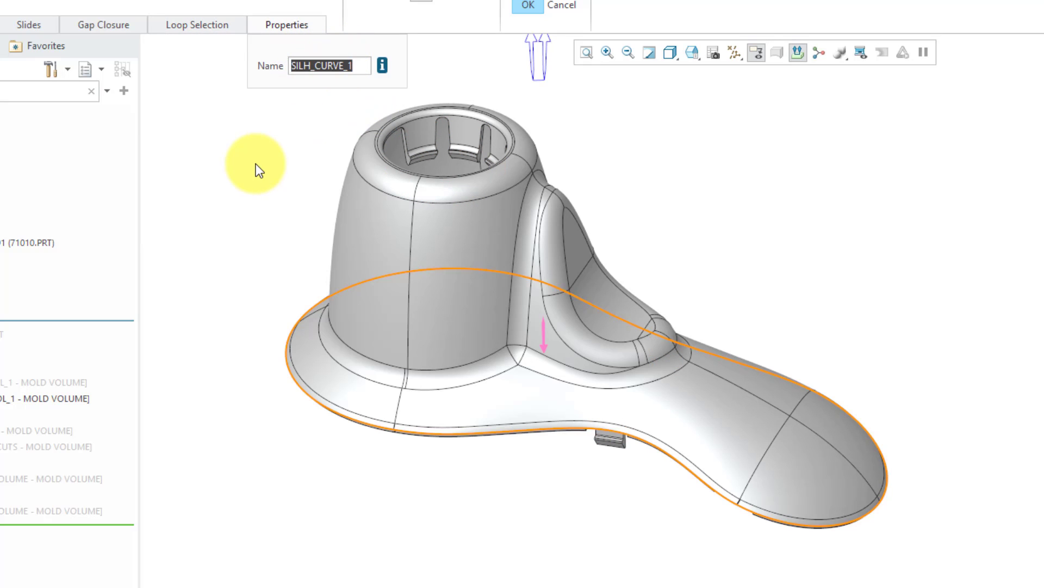
pyautogui.write('parting_line')
pyautogui.press('Return')
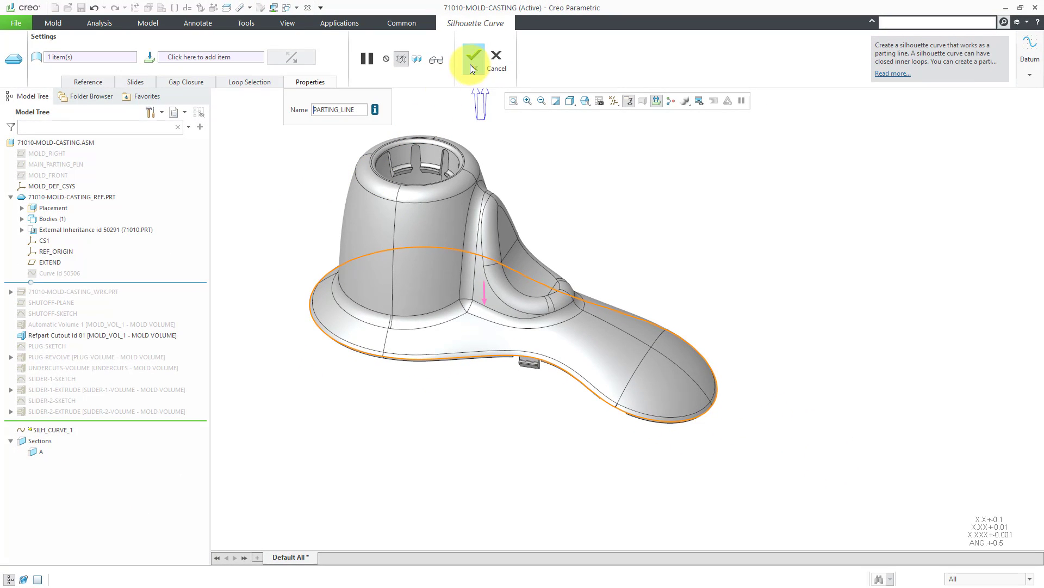
pyautogui.click(471, 63)
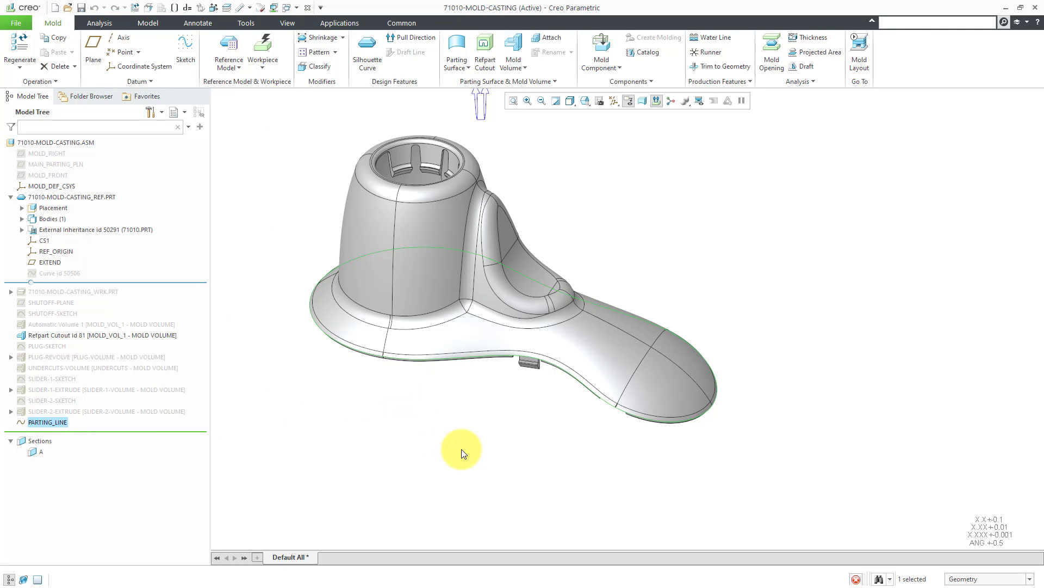
pyautogui.scroll(-3, 512, 449)
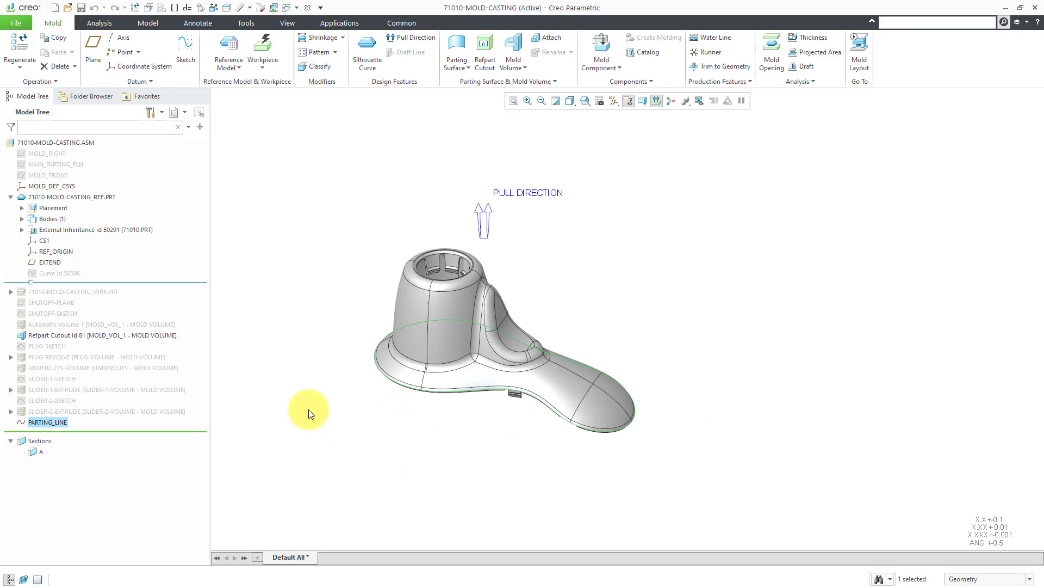
pyautogui.click(289, 357)
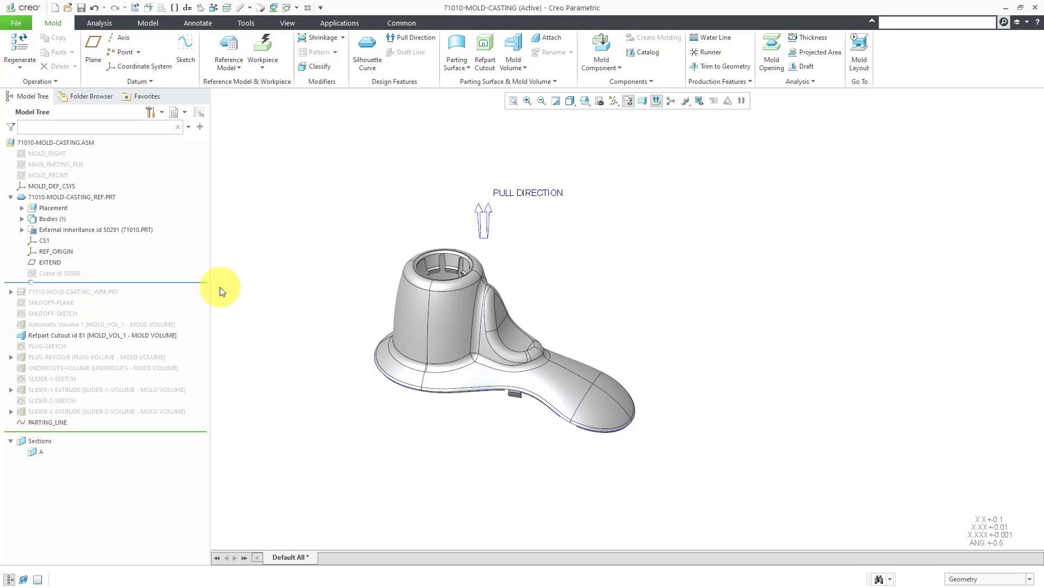
# Collapse the reference part's feature list and show the workpiece 71010-MOLD-CASTING_WRK.PRT.
pyautogui.click(10, 197)
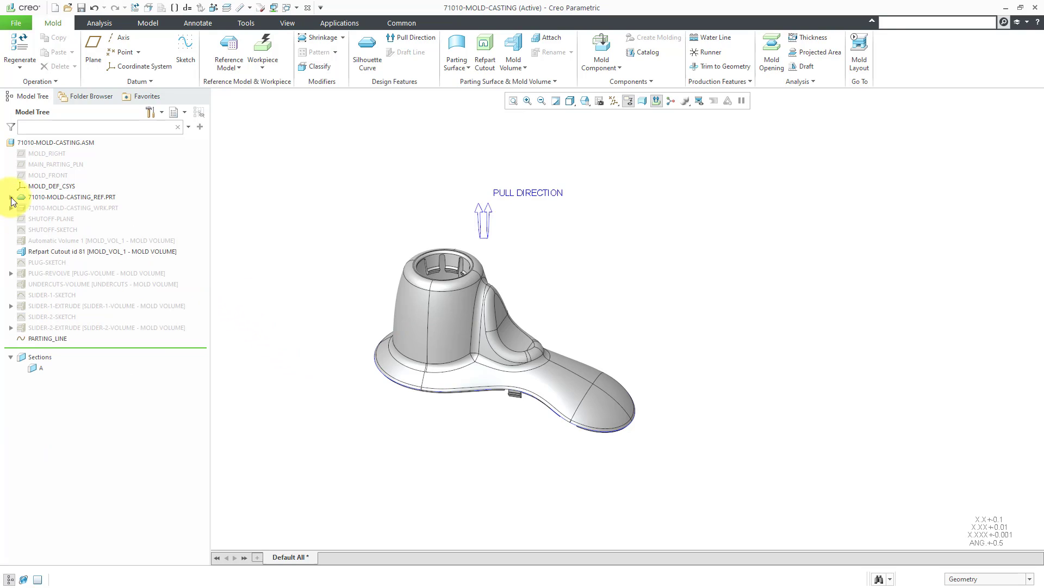
pyautogui.click(74, 207)
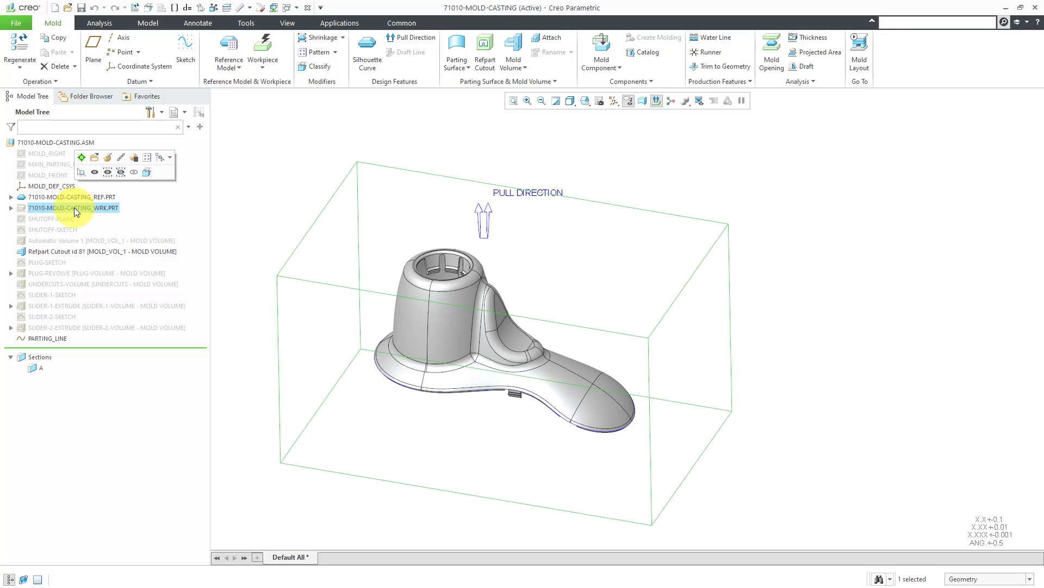
pyautogui.click(94, 172)
pyautogui.click(248, 175)
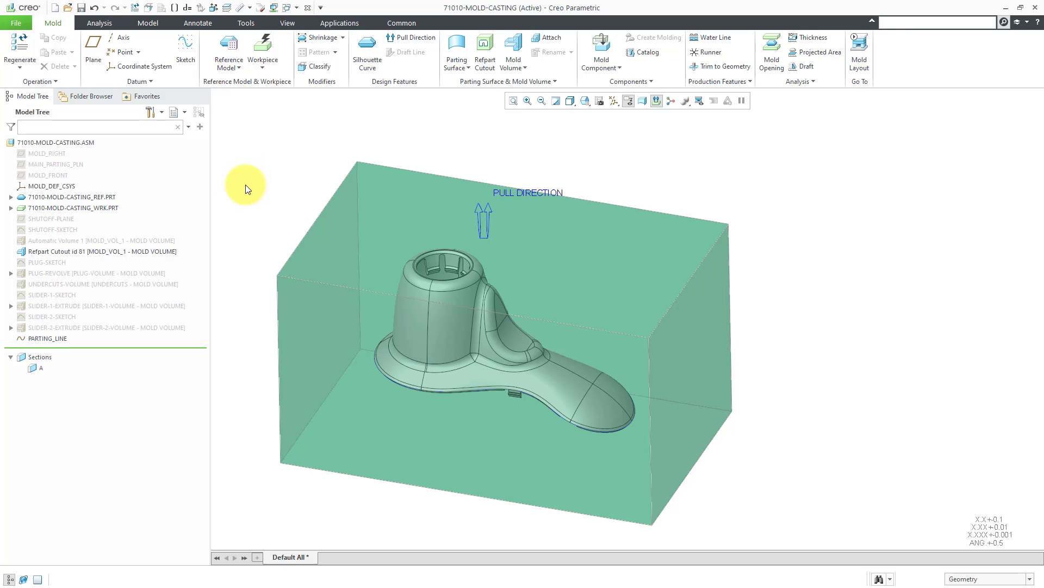
# Show SHUTOFF-PLANE and SHUTOFF-SKETCH in the mold assembly.
pyautogui.click(62, 218)
pyautogui.click(97, 184)
pyautogui.click(68, 230)
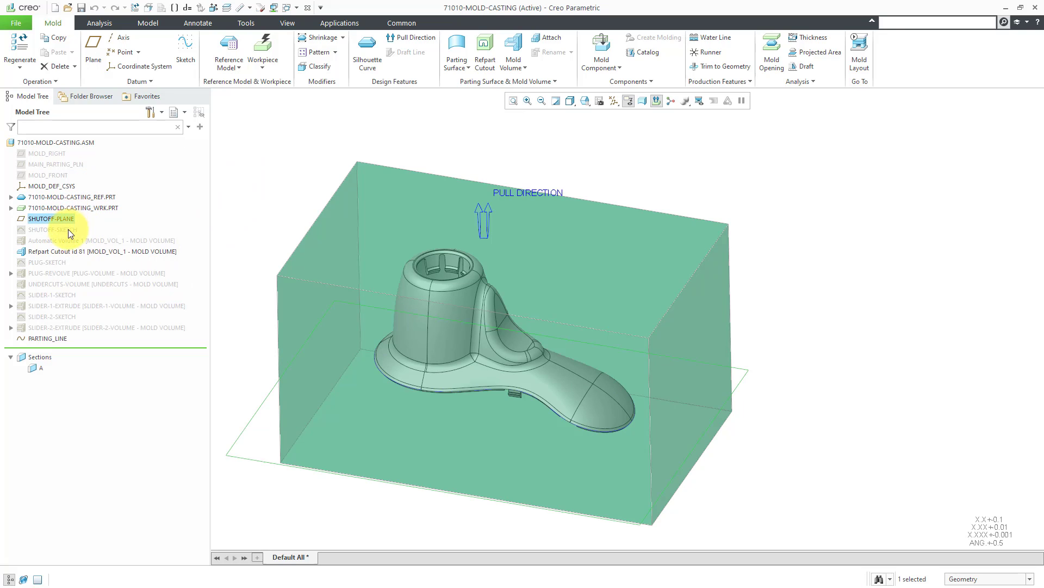
pyautogui.click(89, 194)
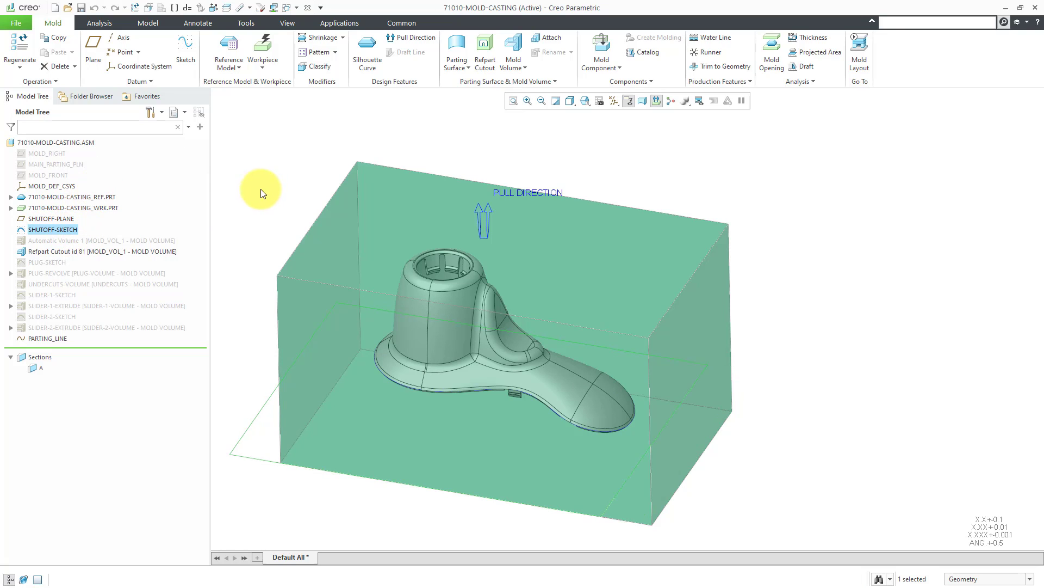
pyautogui.click(268, 189)
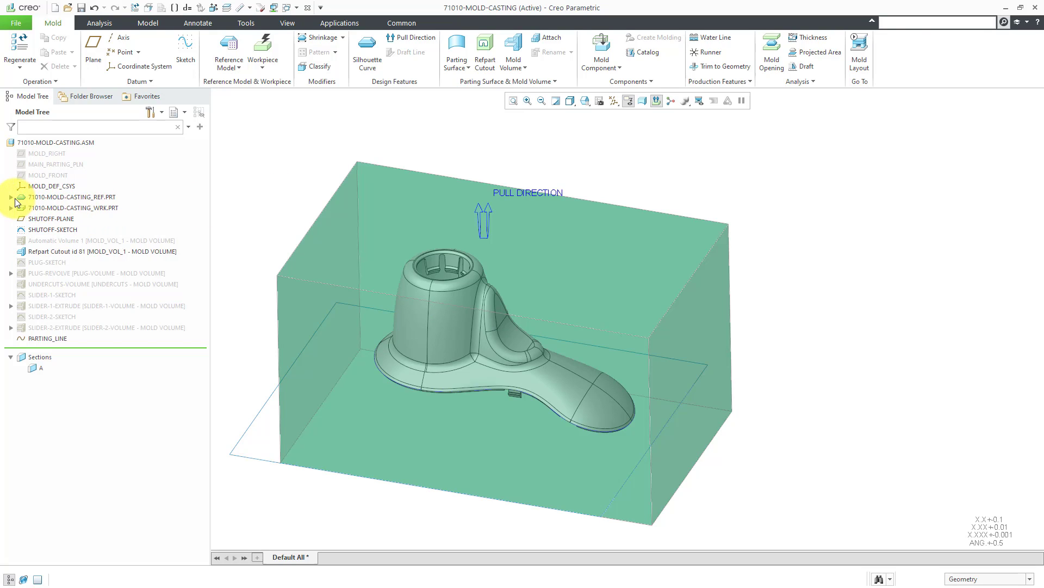
# Turn on the datum plane display for the mold model.
pyautogui.click(616, 103)
pyautogui.click(624, 162)
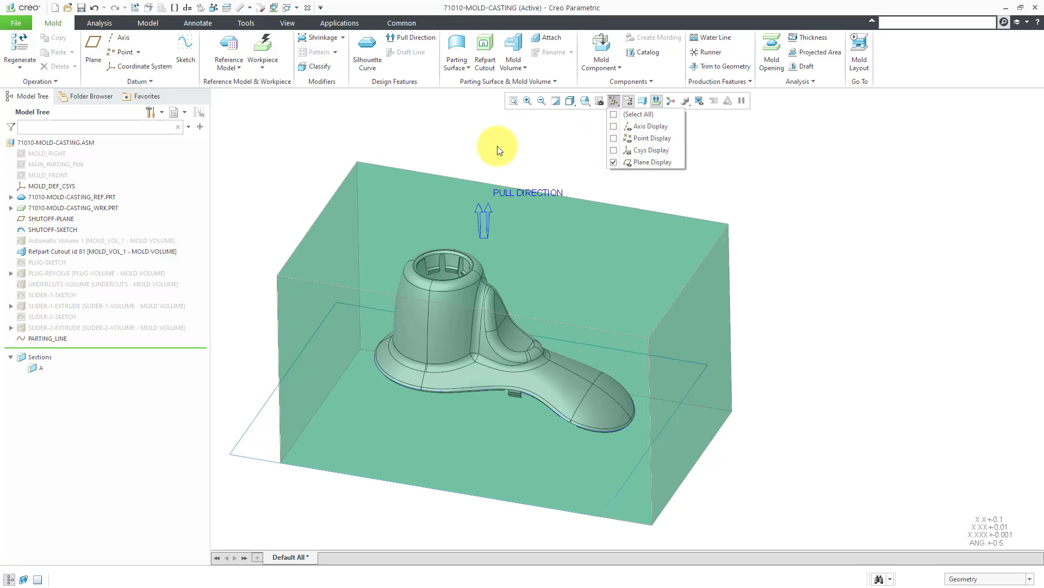
pyautogui.moveTo(532, 185)
pyautogui.mouseDown(button='middle')
pyautogui.moveTo(545, 175)
pyautogui.moveTo(514, 178)
pyautogui.moveTo(532, 171)
pyautogui.moveTo(527, 179)
pyautogui.mouseUp(button='middle')
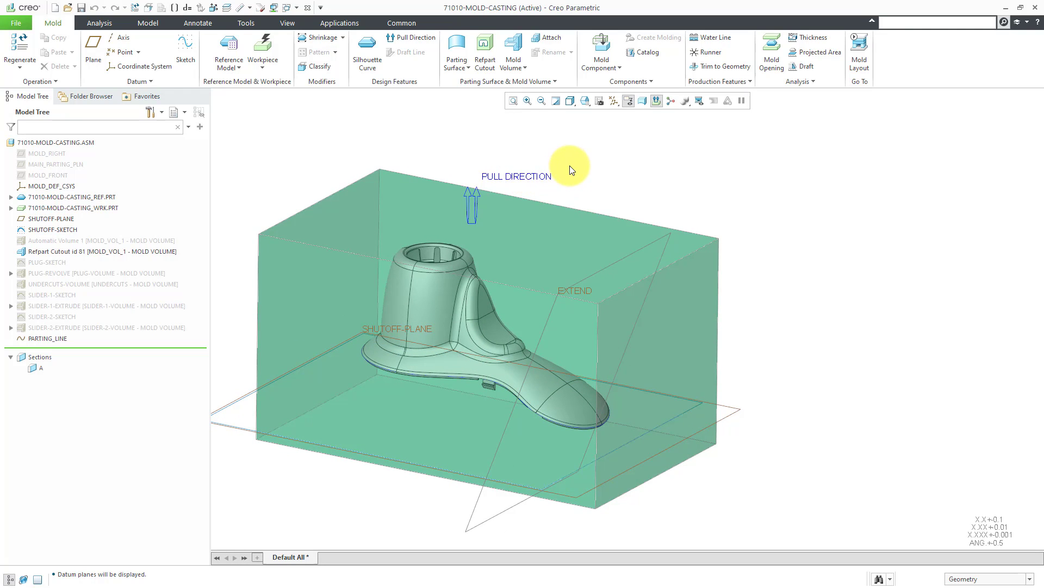
pyautogui.moveTo(571, 166)
pyautogui.keyDown('shift'); pyautogui.mouseDown(button='middle')
pyautogui.moveTo(637, 155)
pyautogui.moveTo(585, 196)
pyautogui.moveTo(573, 188)
pyautogui.moveTo(606, 179)
pyautogui.mouseUp(button='middle'); pyautogui.keyUp('shift')
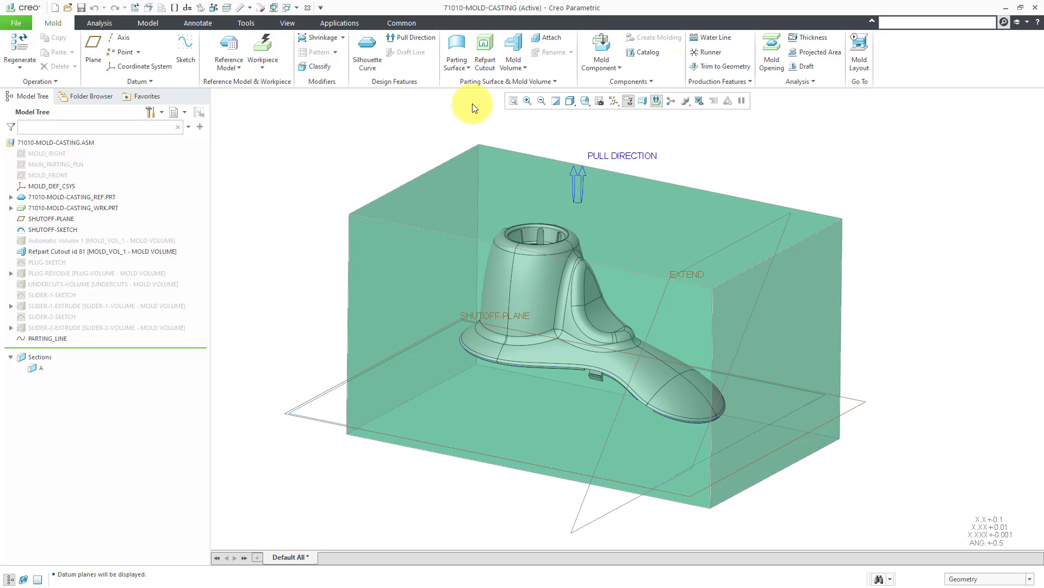
# Create a new parting surface and start a Skirt Surface in it.
pyautogui.click(468, 70)
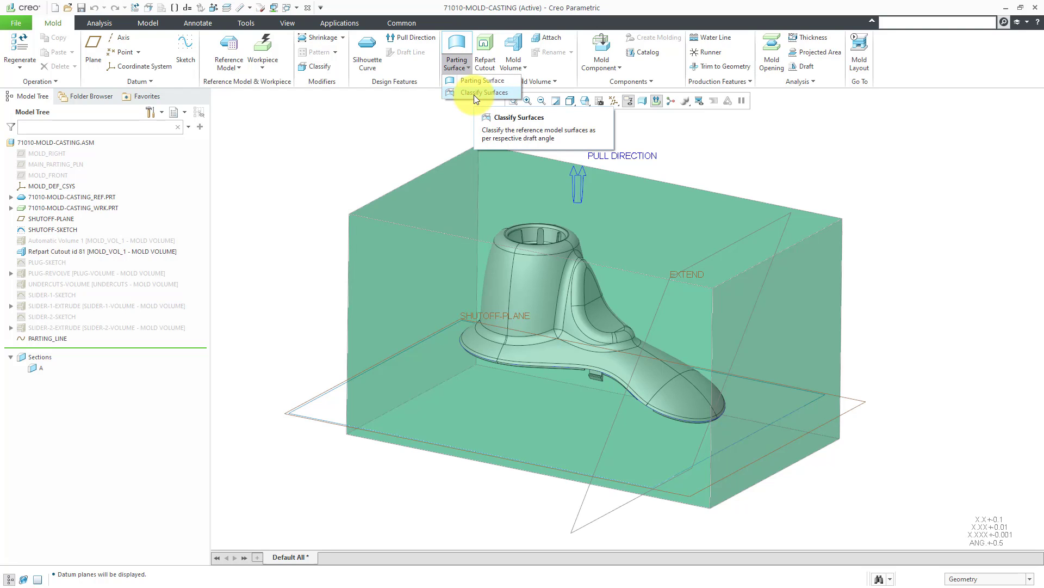
pyautogui.click(470, 83)
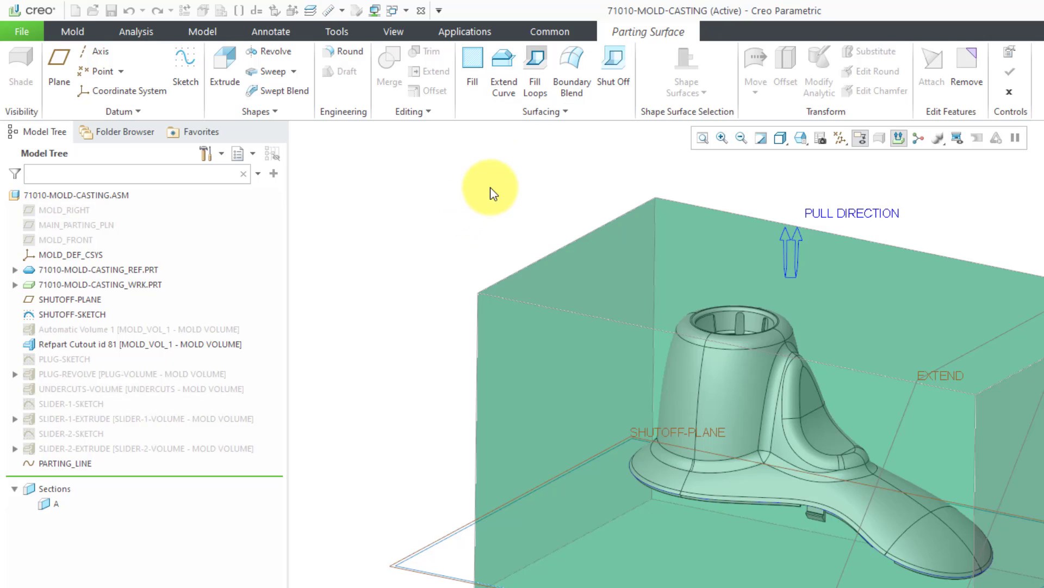
pyautogui.click(545, 118)
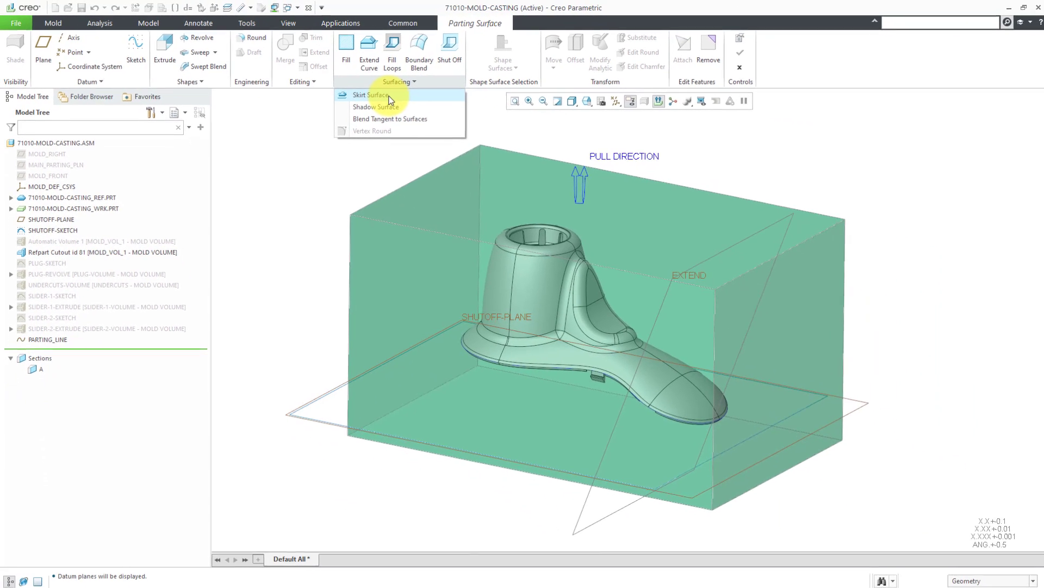
pyautogui.click(388, 96)
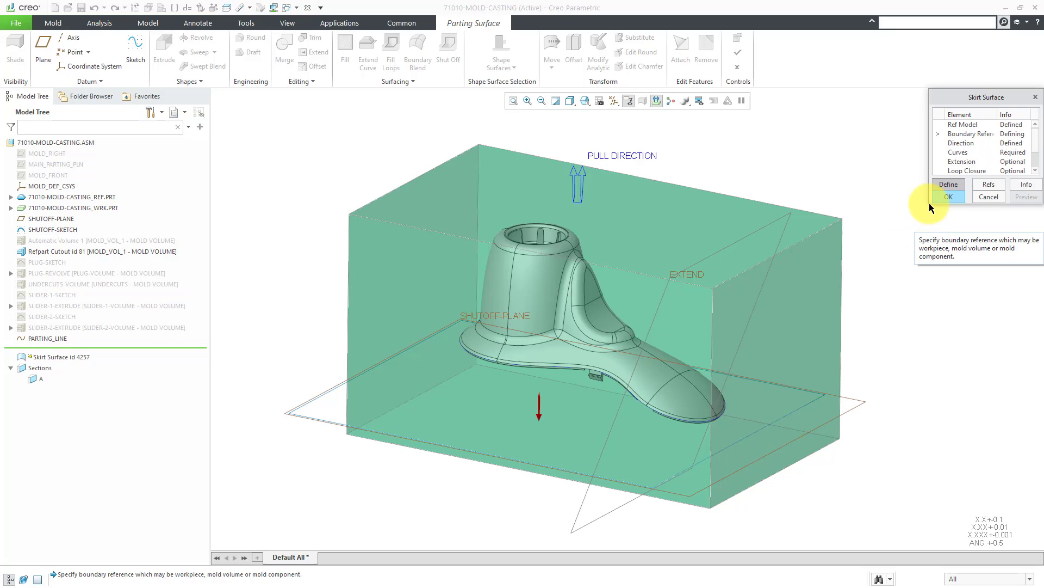
# Enlarge the Skirt Surface dialog and its Element column to show every element, and expand the message area.
pyautogui.moveTo(929, 204); pyautogui.dragTo(912, 249)
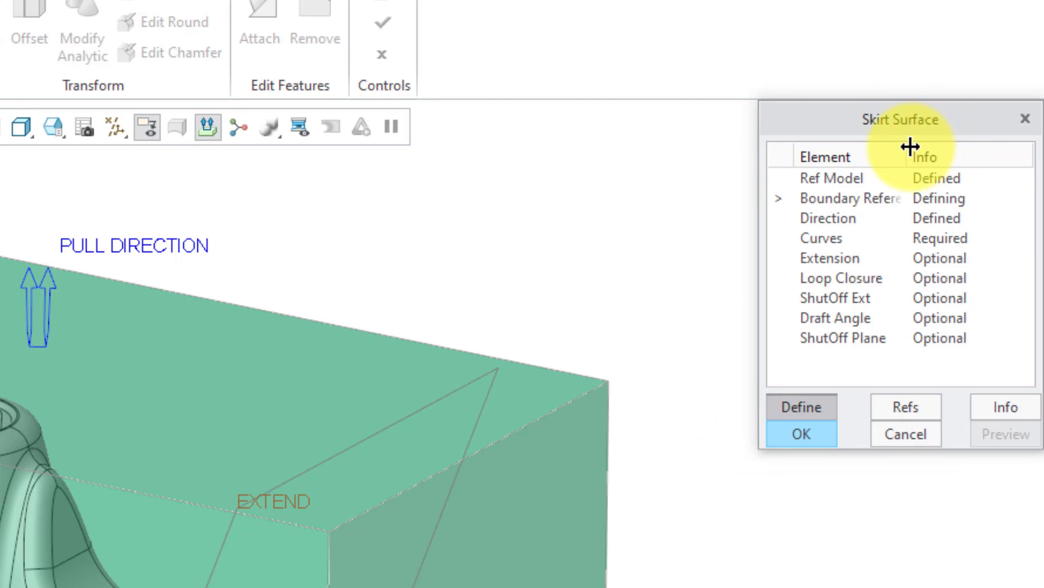
pyautogui.moveTo(909, 147); pyautogui.dragTo(949, 146)
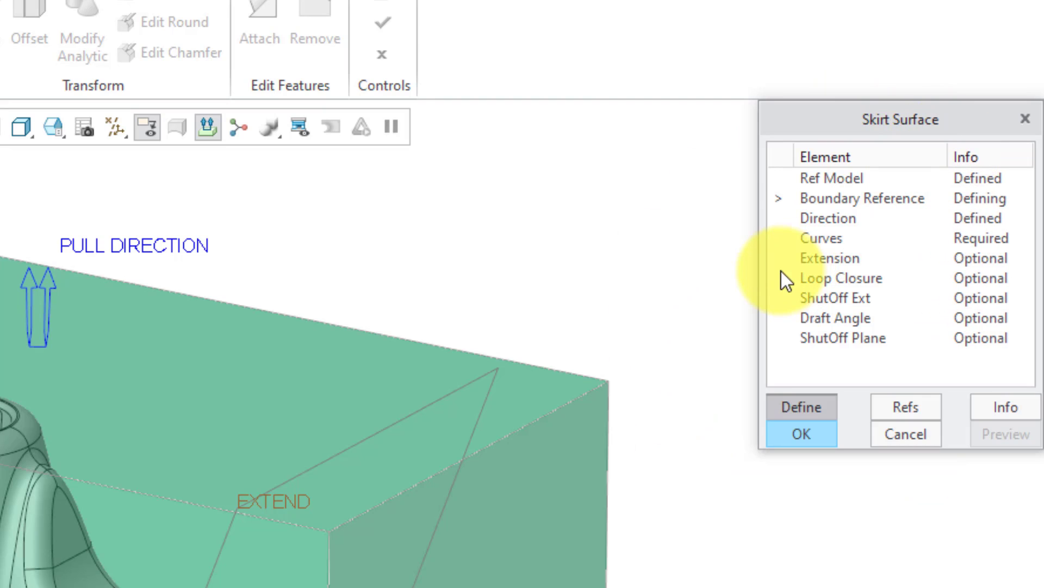
pyautogui.moveTo(759, 272); pyautogui.dragTo(699, 269)
pyautogui.moveTo(891, 145); pyautogui.dragTo(909, 146)
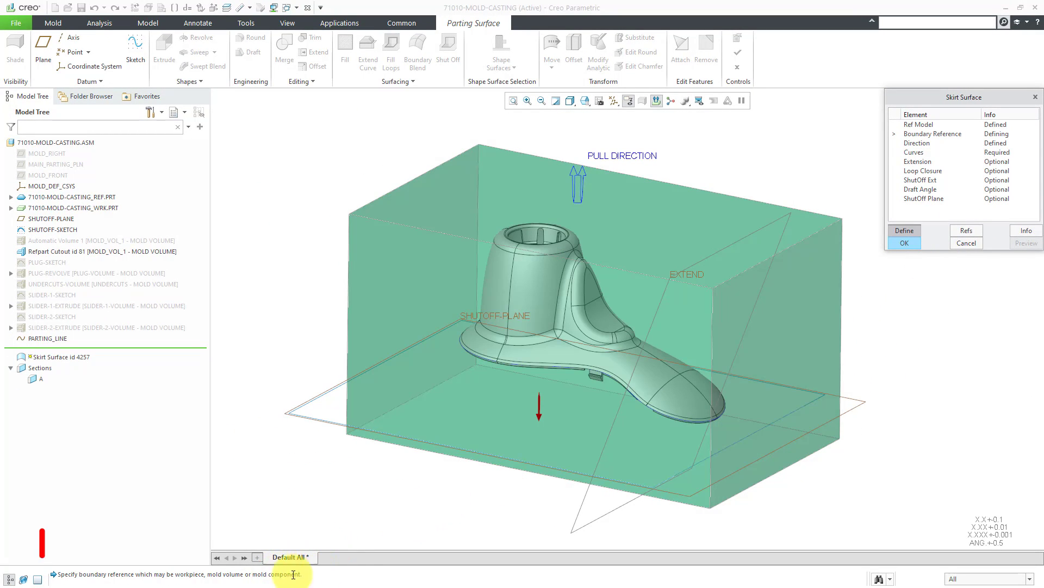
pyautogui.moveTo(357, 565); pyautogui.dragTo(357, 547)
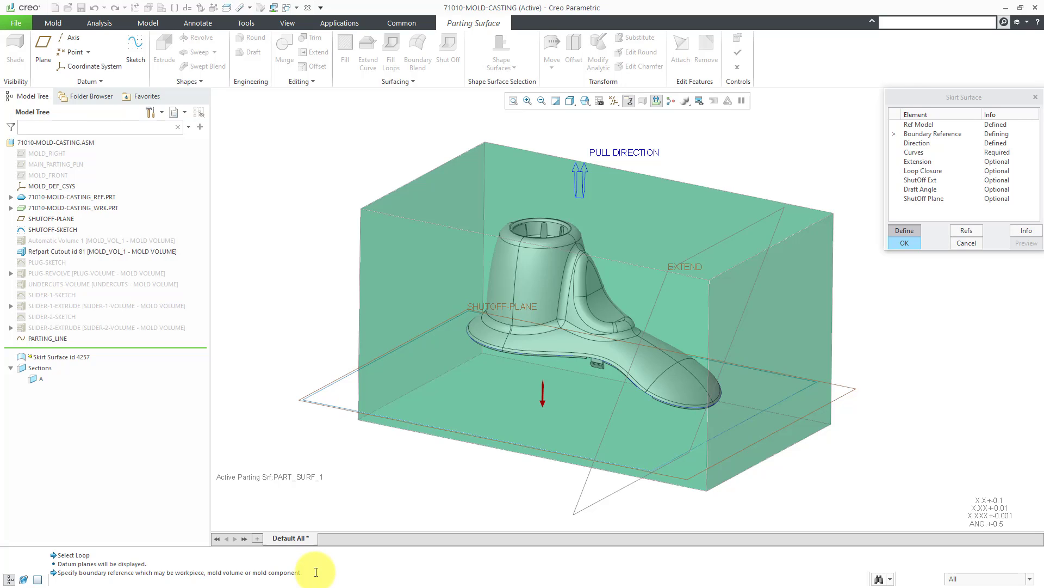
# Define the workpiece as the skirt surface's boundary reference and the PARTING_LINE feature as its curves.
pyautogui.click(466, 378)
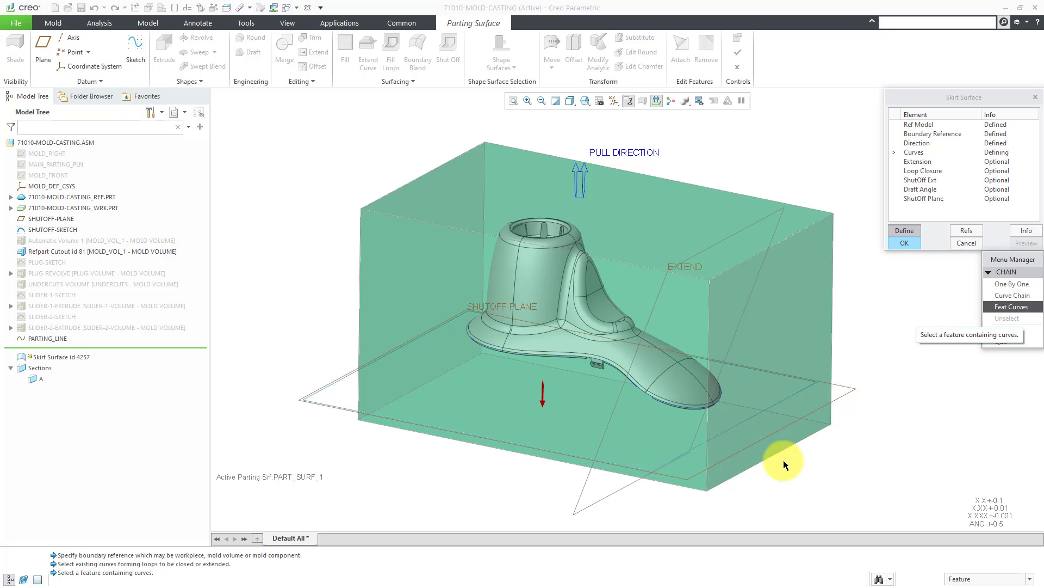
pyautogui.click(49, 338)
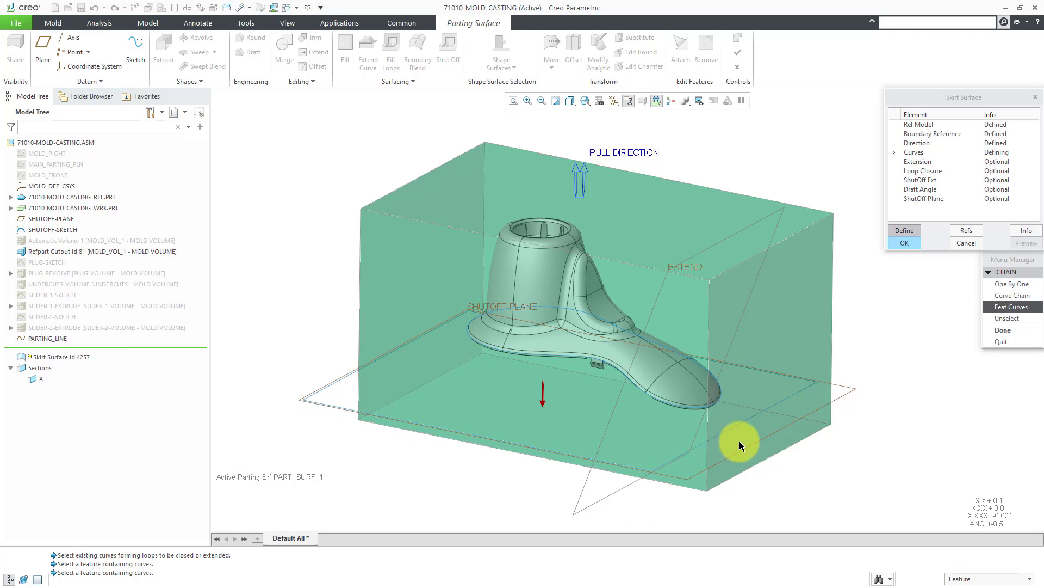
pyautogui.click(1018, 329)
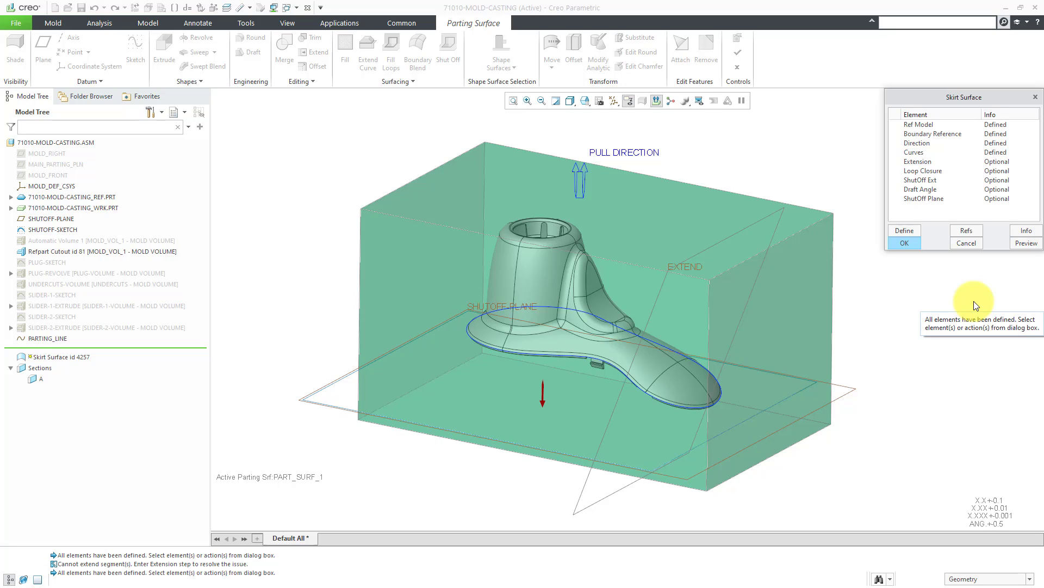
# Open the skirt surface's Extension element, dismiss the warning, inspect the highlighted curve segments, and switch to the extension directions.
pyautogui.click(927, 161)
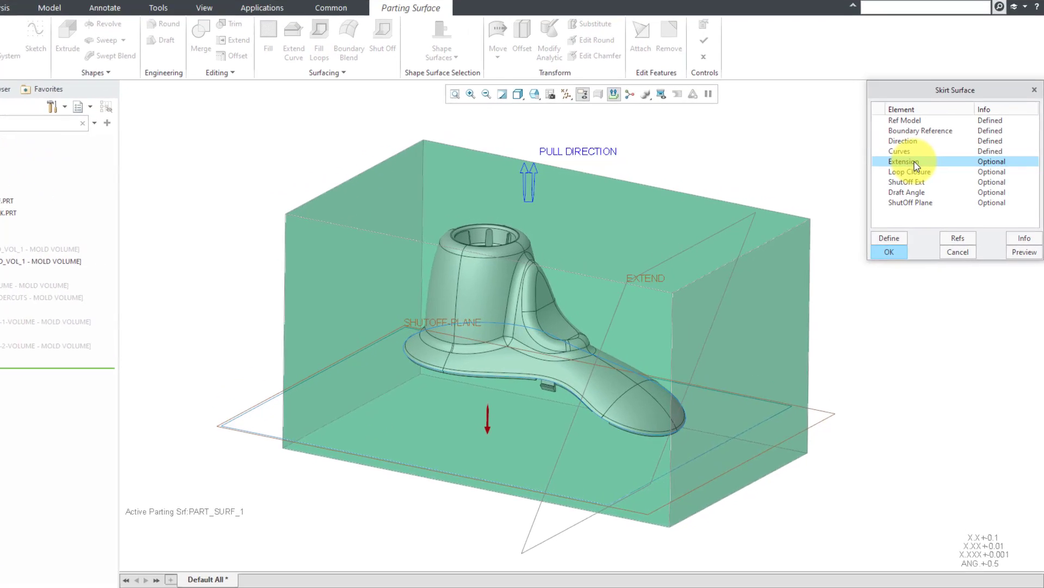
pyautogui.doubleClick(916, 162)
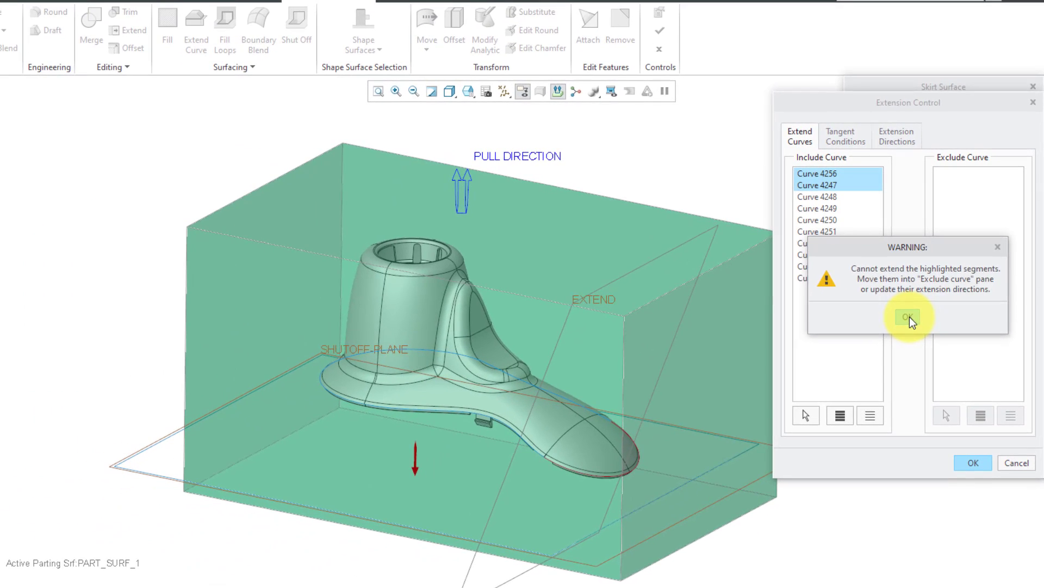
pyautogui.click(881, 338)
pyautogui.moveTo(754, 292); pyautogui.dragTo(482, 331, button='middle')
pyautogui.scroll(3, 482, 331)
pyautogui.scroll(-8, 566, 448)
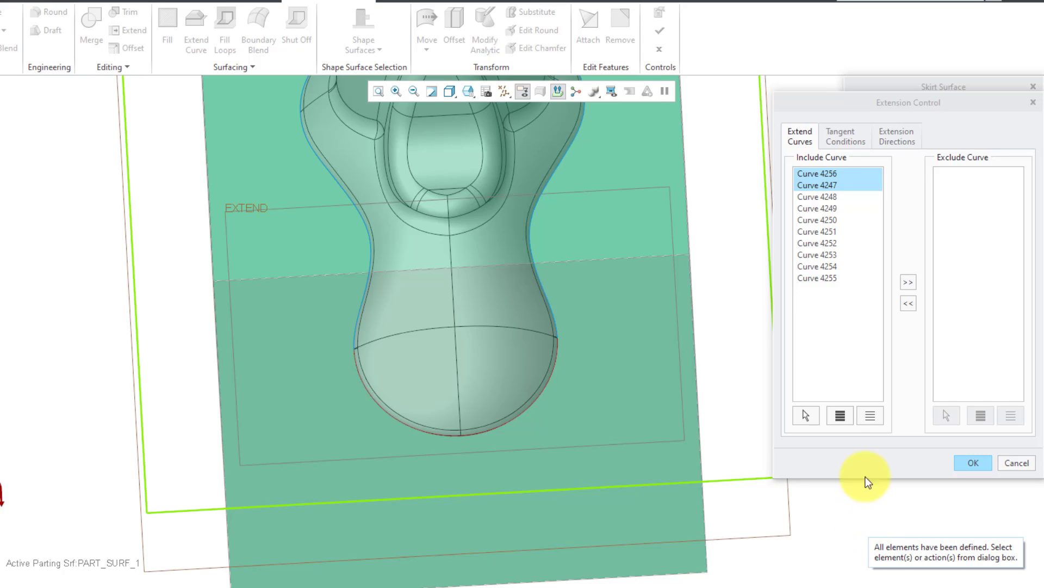
pyautogui.click(893, 138)
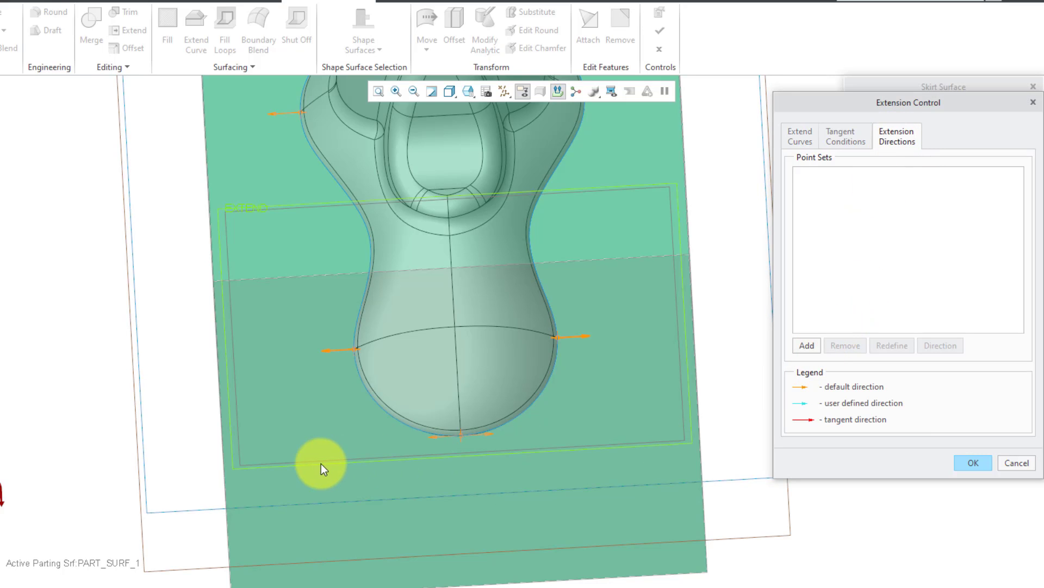
# Add a point set with the two curve endpoints along one long side of the part, directed outward perpendicular to the adjacent workpiece side face.
pyautogui.hotkey('ctrl', 'd')
pyautogui.moveTo(641, 274); pyautogui.dragTo(619, 176, button='middle')
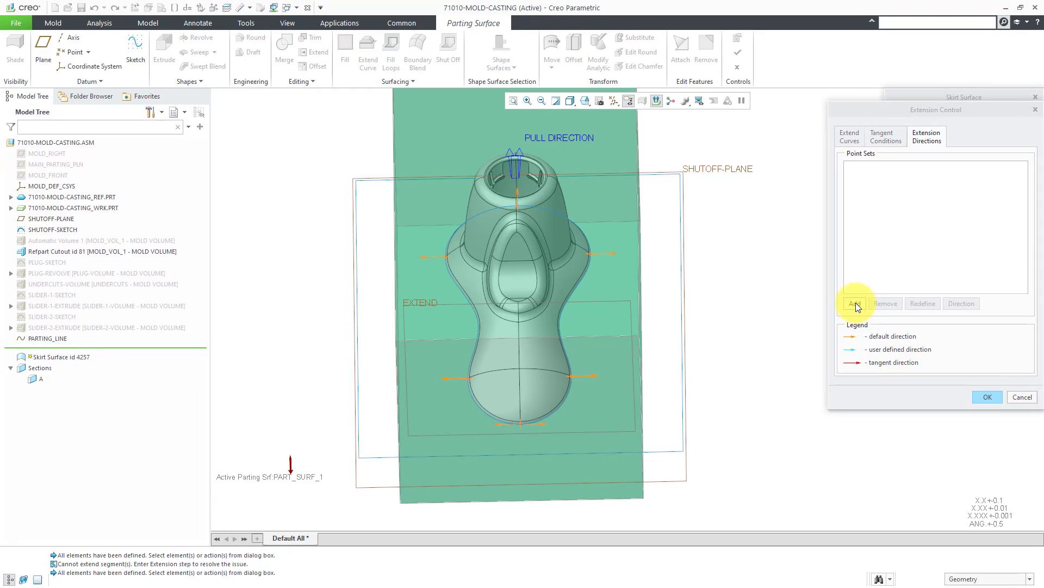
pyautogui.click(855, 303)
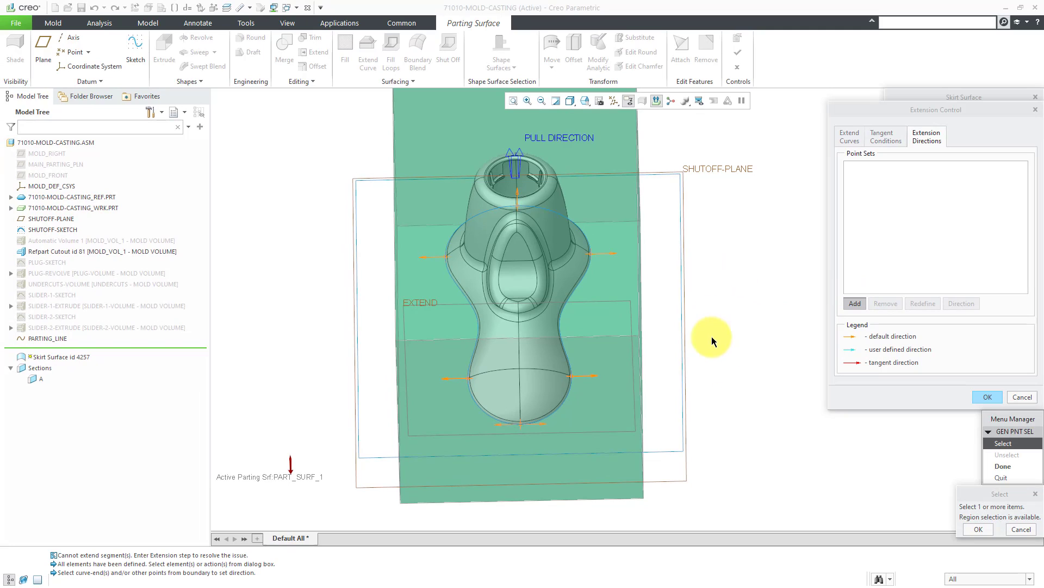
pyautogui.click(1006, 444)
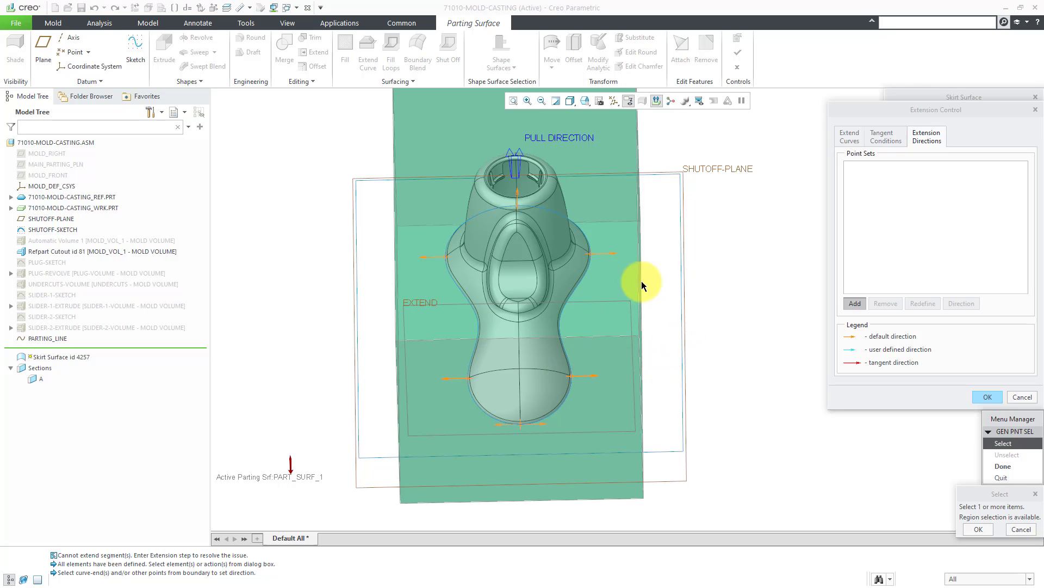
pyautogui.moveTo(551, 233); pyautogui.dragTo(623, 393)
pyautogui.hotkey('ctrl', 'd')
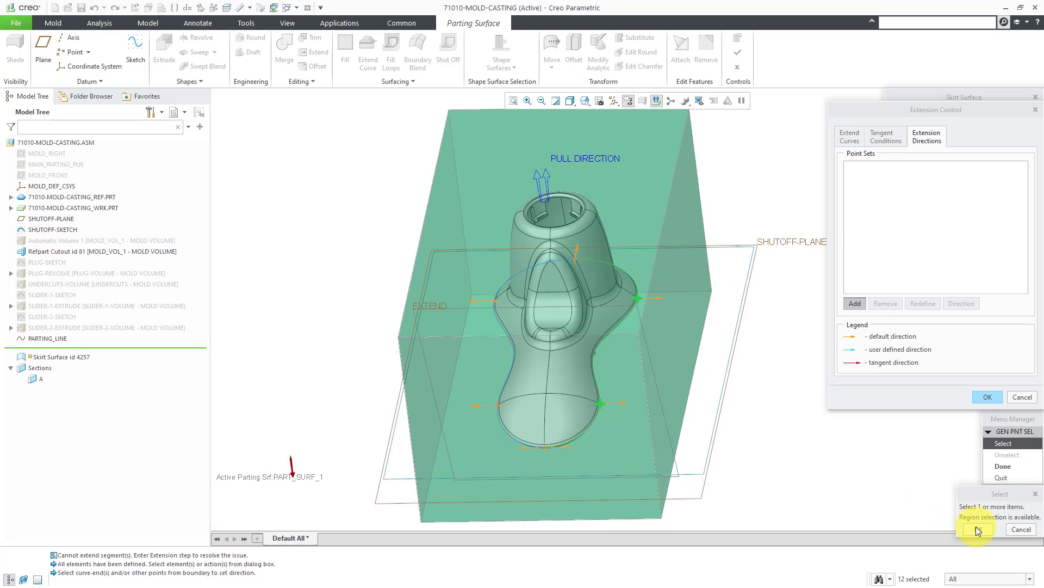
pyautogui.click(977, 526)
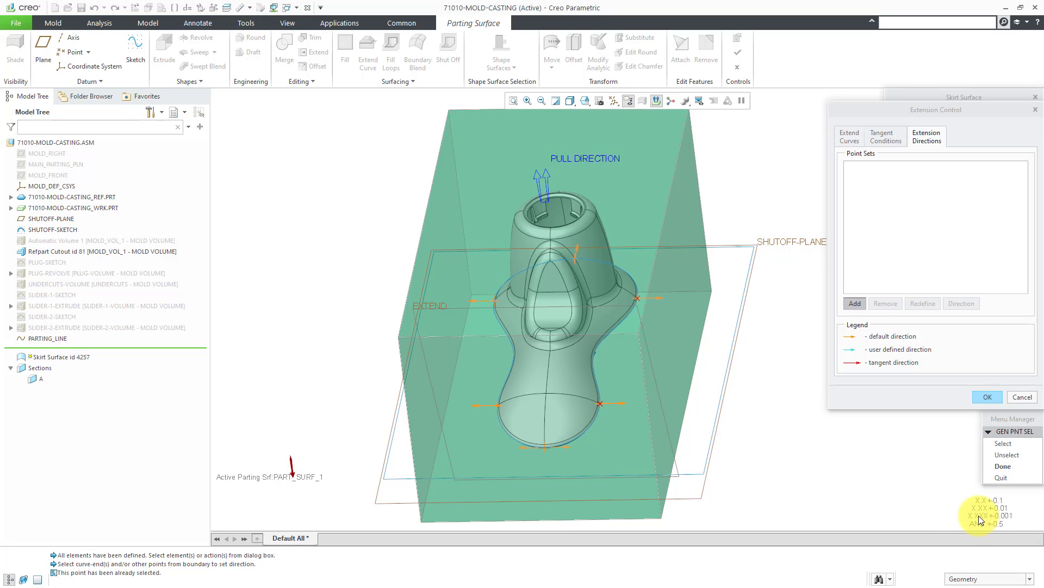
pyautogui.click(1002, 466)
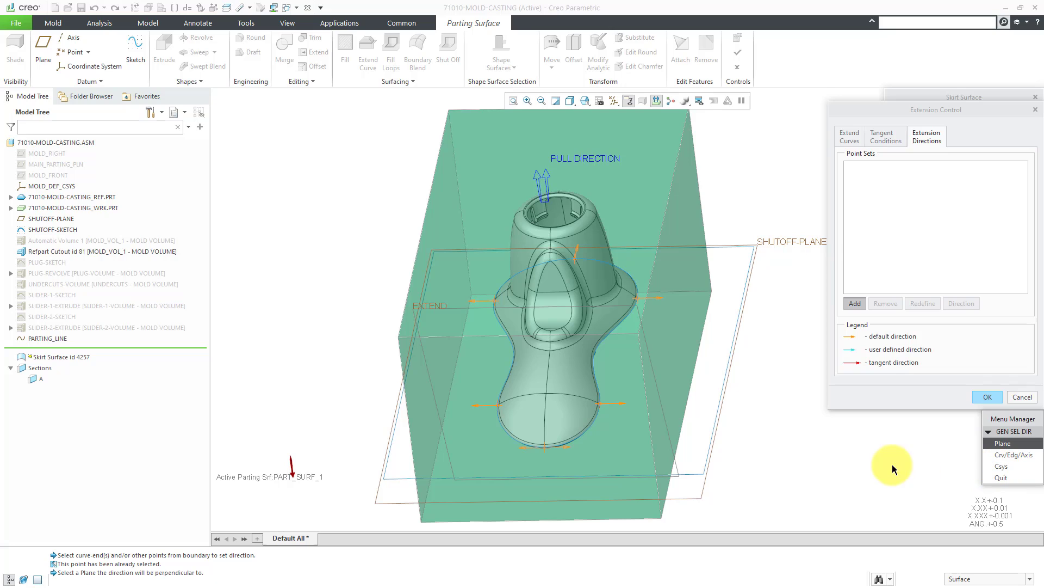
pyautogui.click(679, 313)
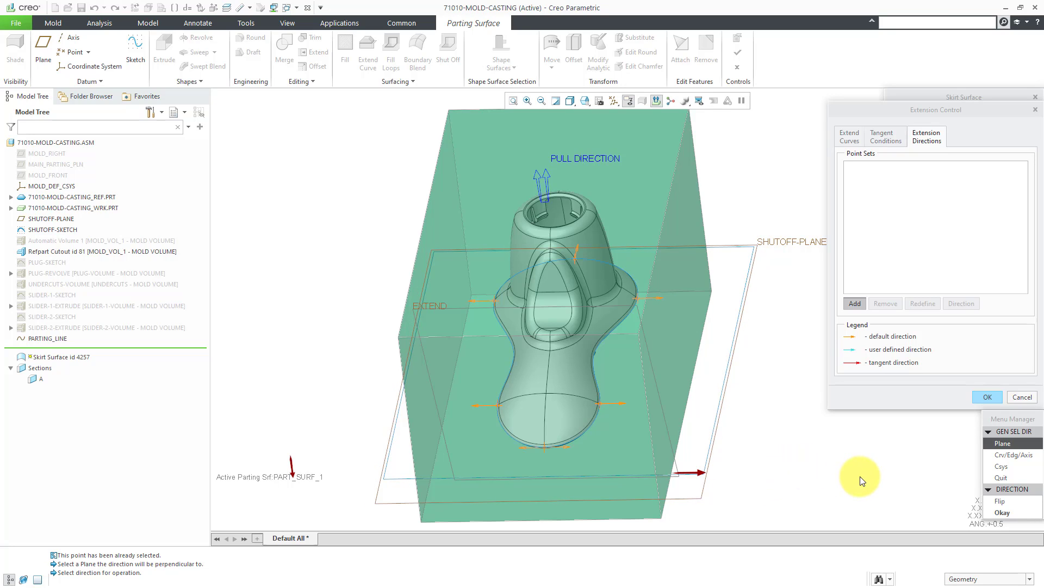
pyautogui.click(1000, 512)
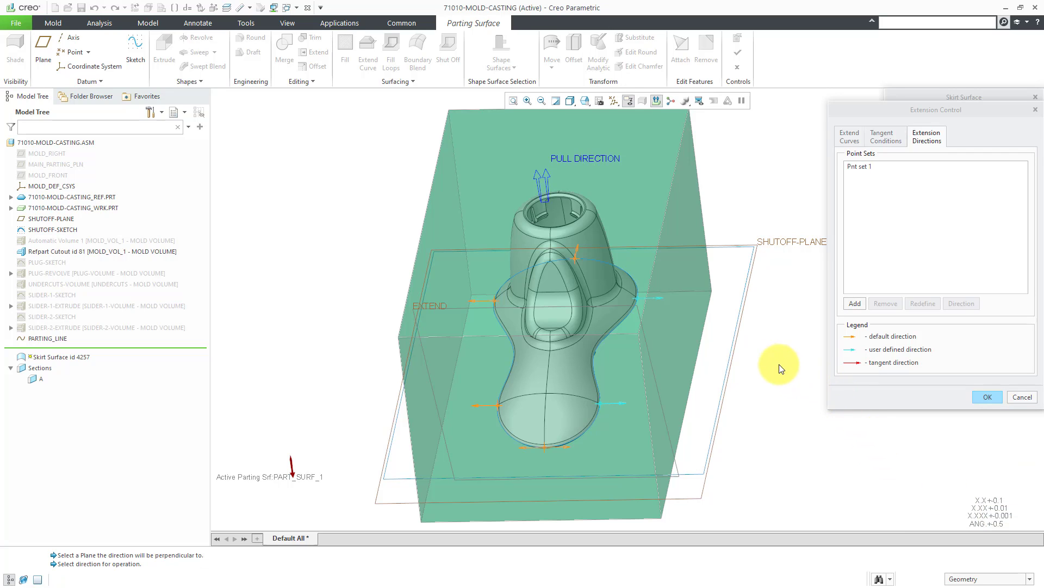
# Add a second point set with the two curve endpoints on the opposite long side, directed outward perpendicular to that side face of the workpiece.
pyautogui.moveTo(756, 357); pyautogui.dragTo(760, 369, button='middle')
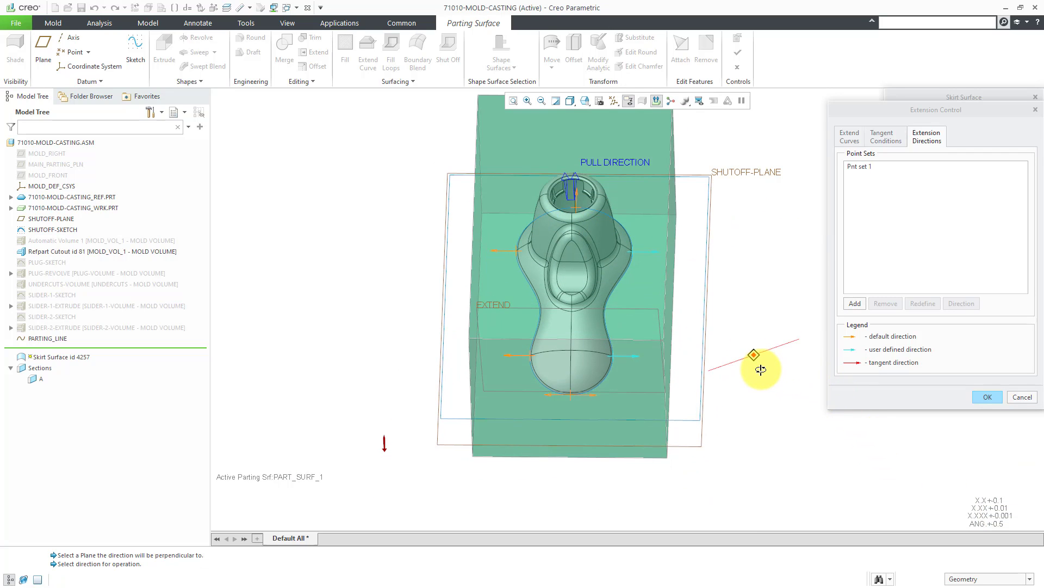
pyautogui.click(852, 305)
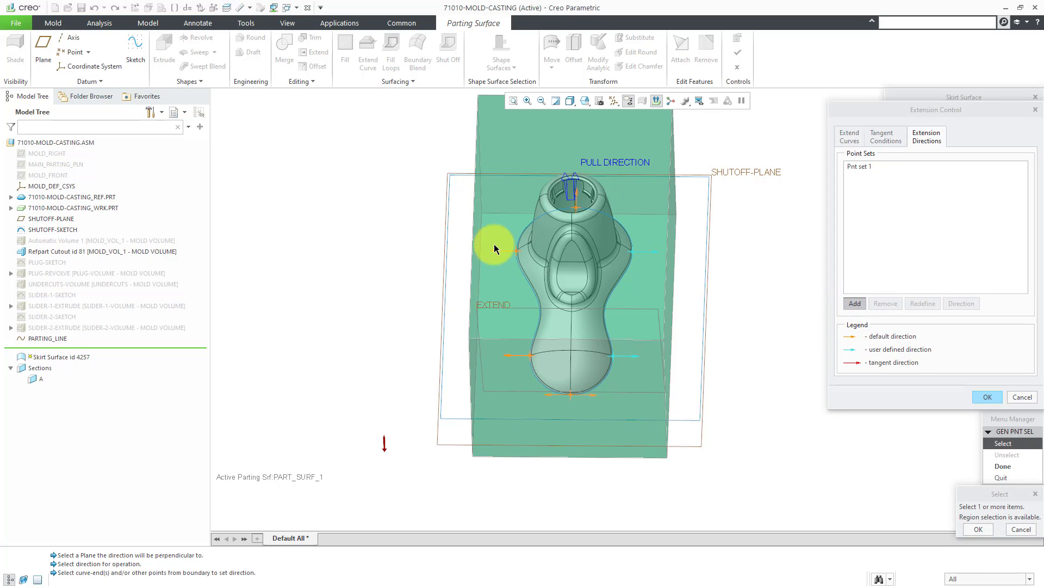
pyautogui.moveTo(507, 272); pyautogui.dragTo(550, 371)
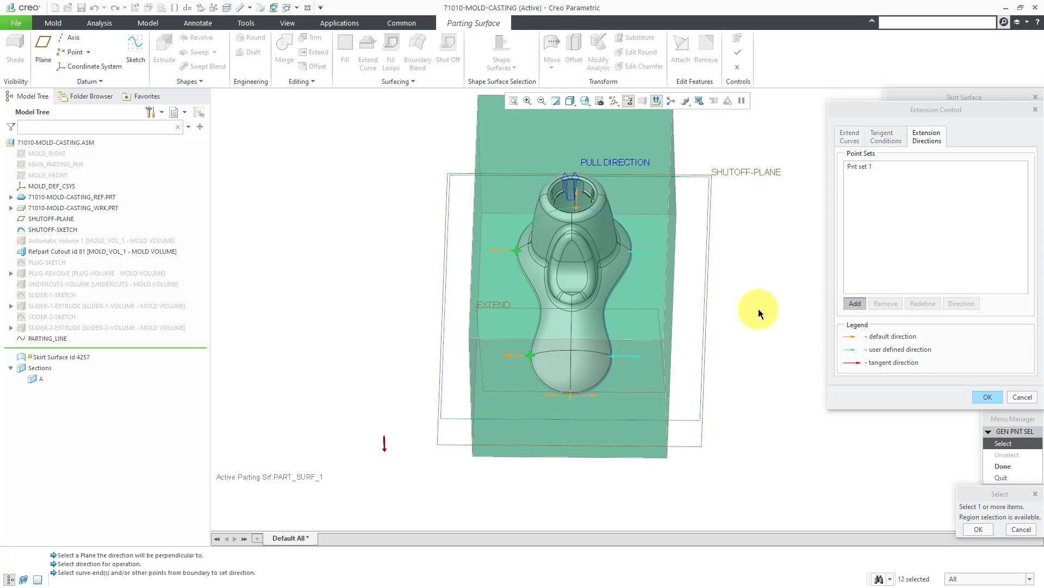
pyautogui.click(981, 529)
pyautogui.click(1000, 467)
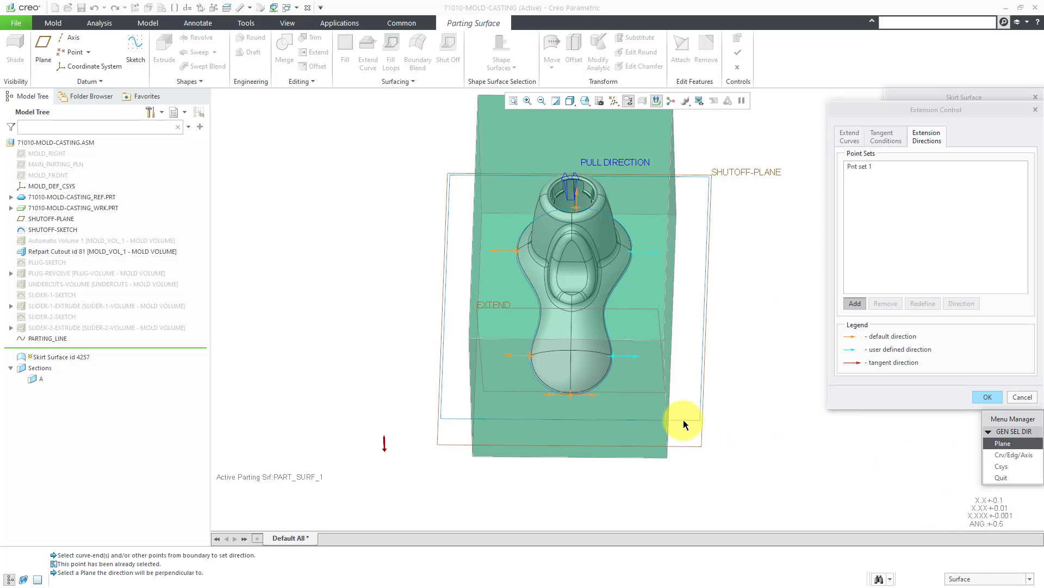
pyautogui.hotkey('ctrl', 'd')
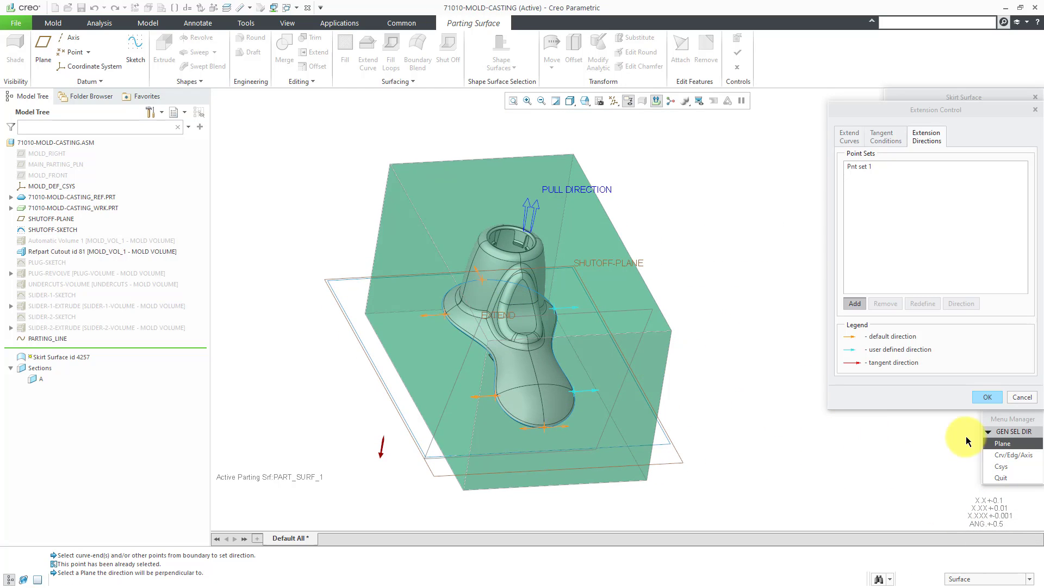
pyautogui.click(417, 335)
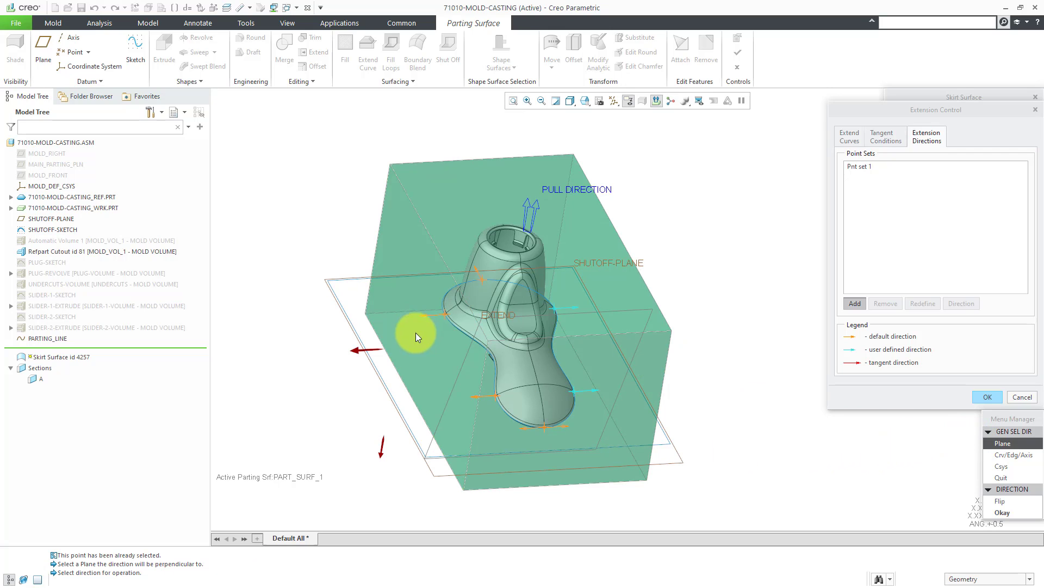
pyautogui.click(1007, 512)
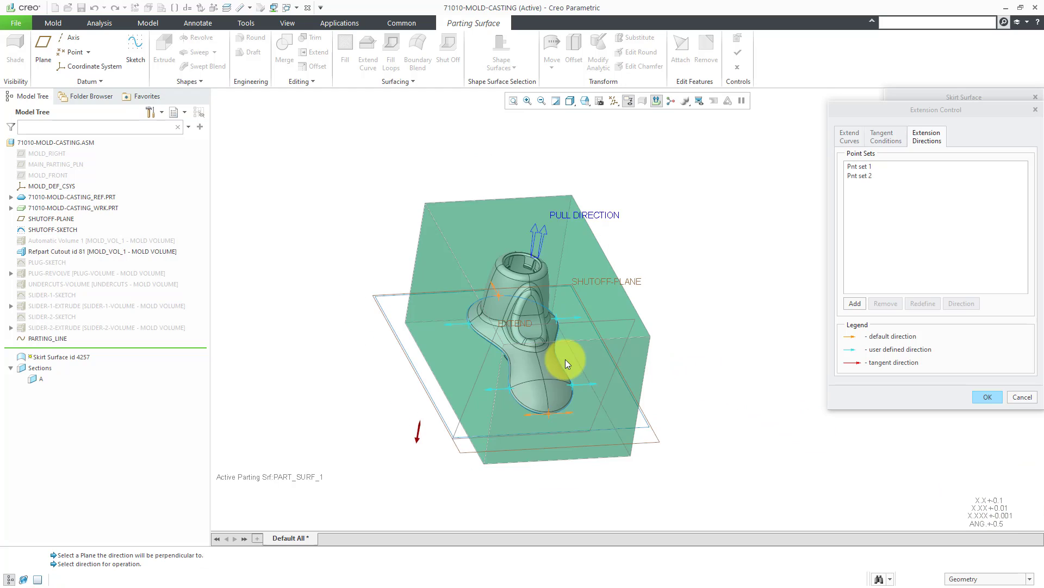
# Add a third point set with the curve endpoint behind the cylindrical neck, directed outward perpendicular to the workpiece's rear face.
pyautogui.moveTo(560, 357); pyautogui.dragTo(541, 391, button='middle')
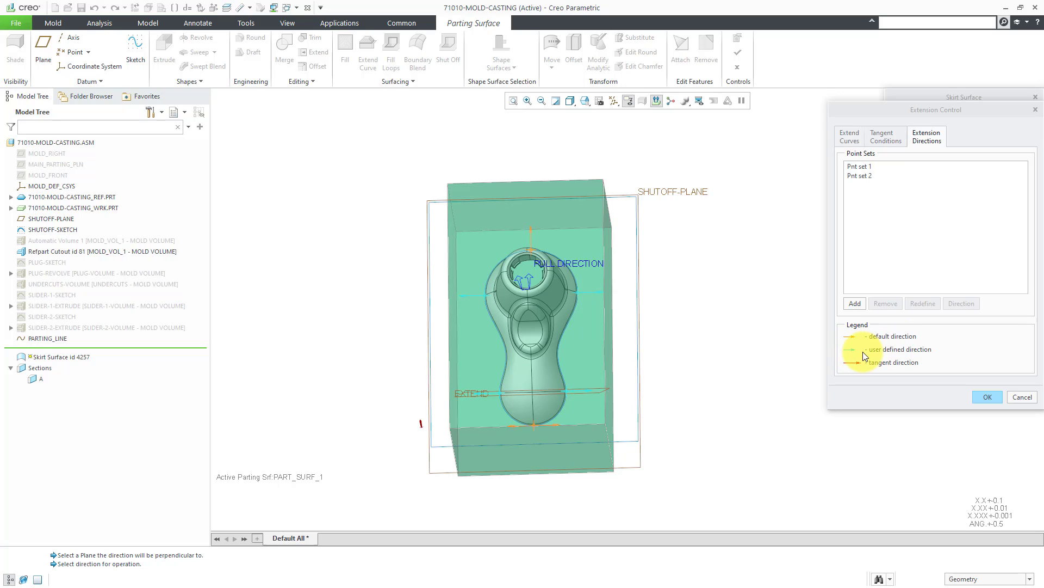
pyautogui.click(855, 304)
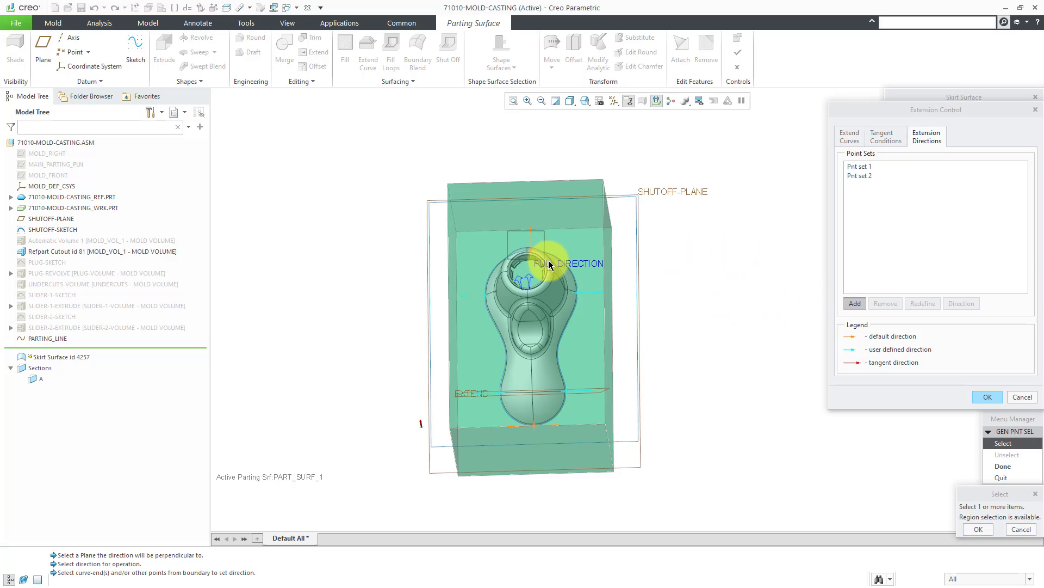
pyautogui.click(531, 250)
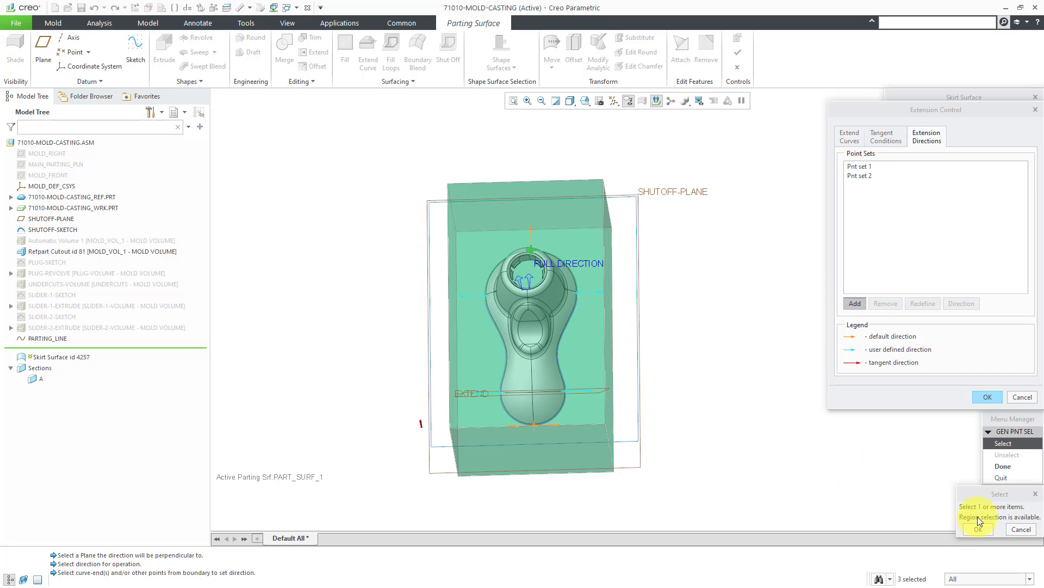
pyautogui.middleClick(721, 468)
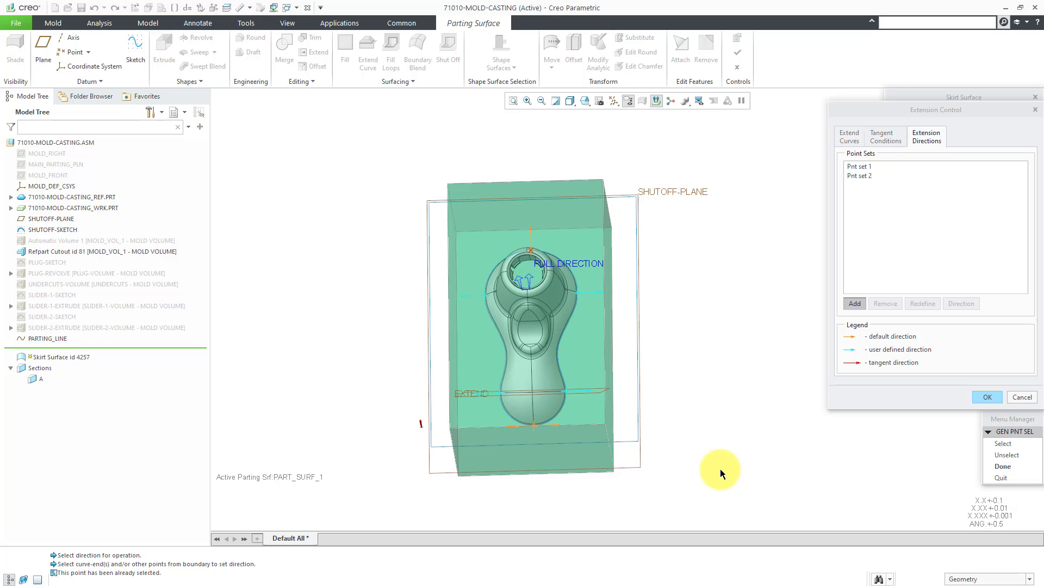
pyautogui.middleClick(720, 469)
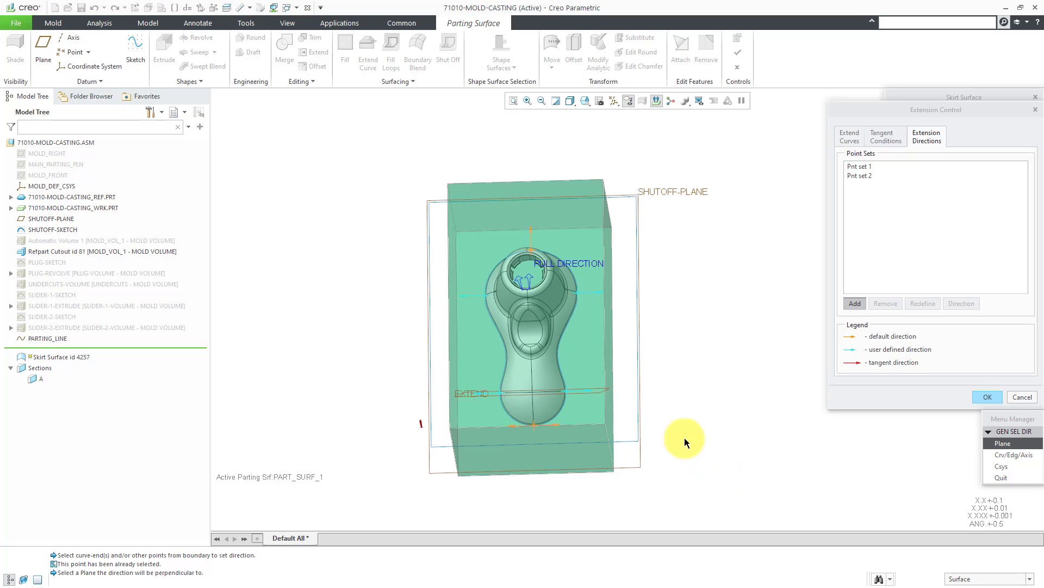
pyautogui.click(570, 207)
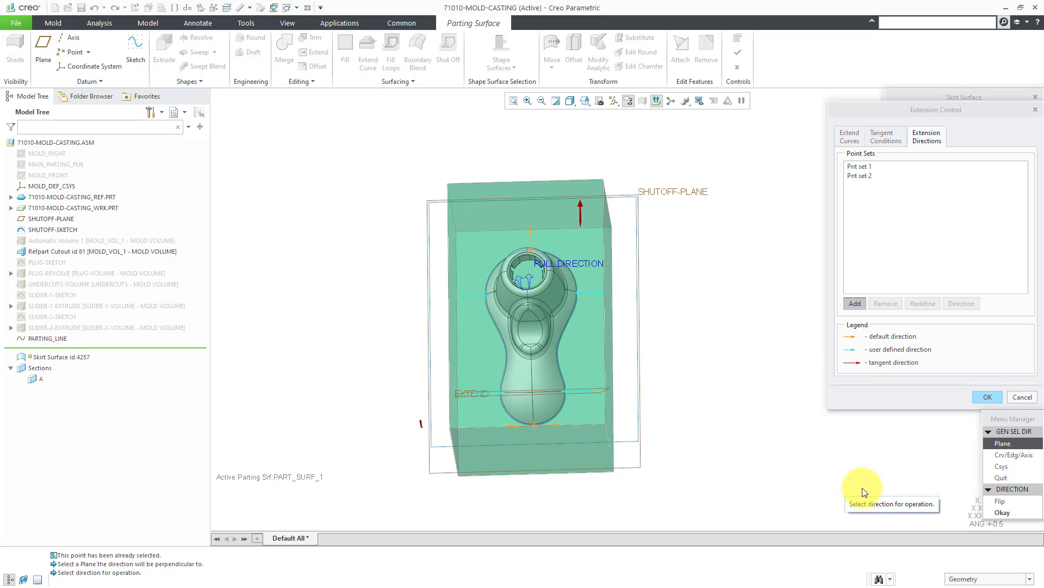
pyautogui.click(1000, 512)
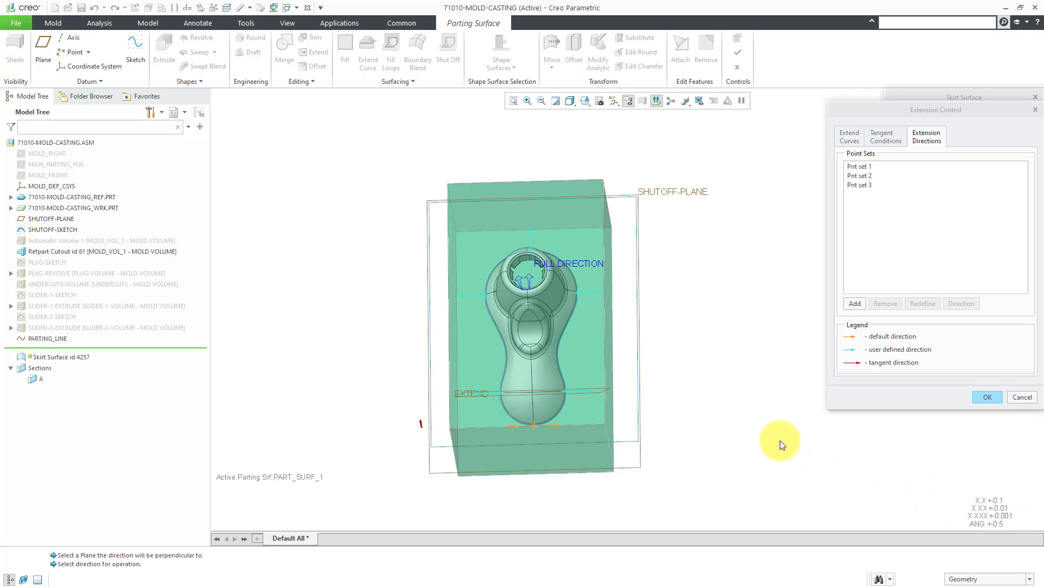
# Add a fourth point set with the curve endpoint at the rounded toe, perpendicular to the EXTEND datum plane, flipping its direction to point outward.
pyautogui.moveTo(556, 288); pyautogui.dragTo(587, 259, button='middle')
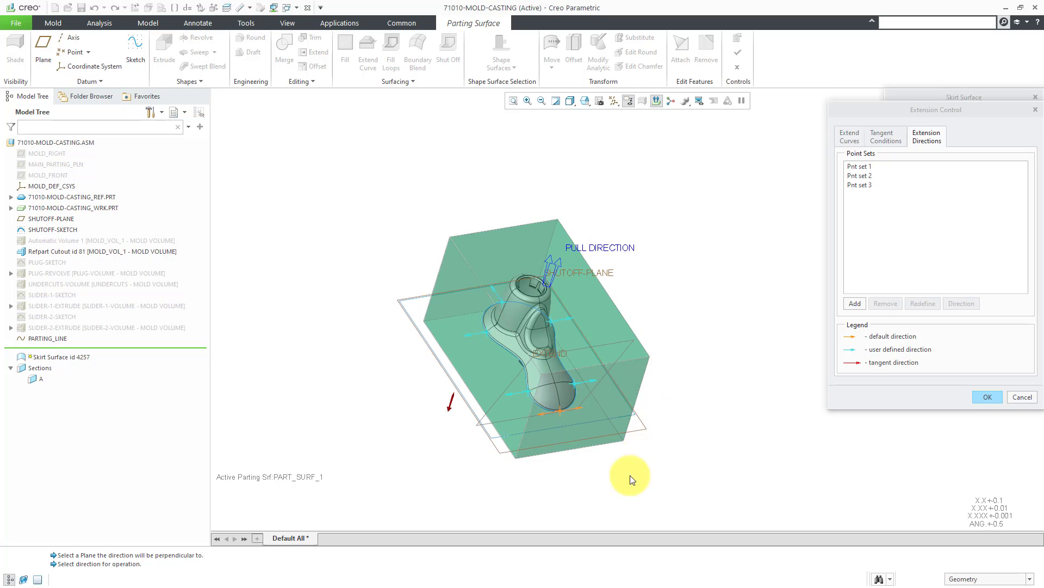
pyautogui.scroll(-2, 578, 459)
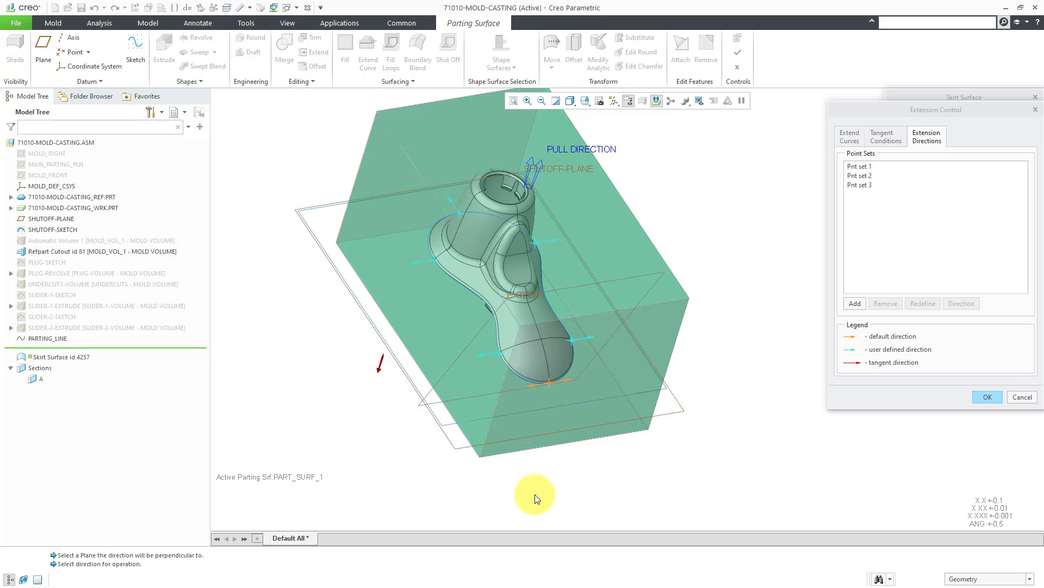
pyautogui.click(855, 304)
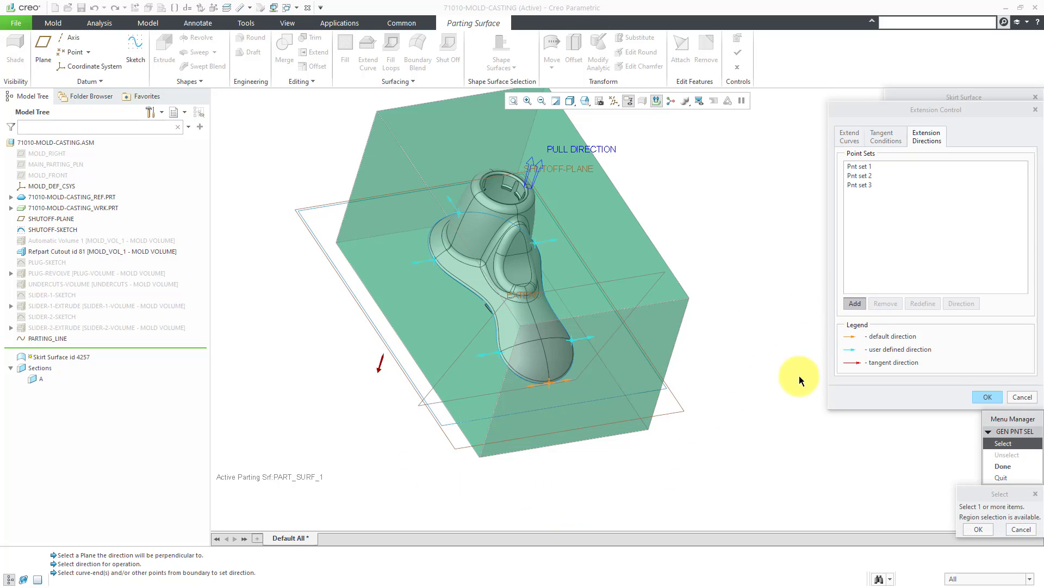
pyautogui.click(547, 381)
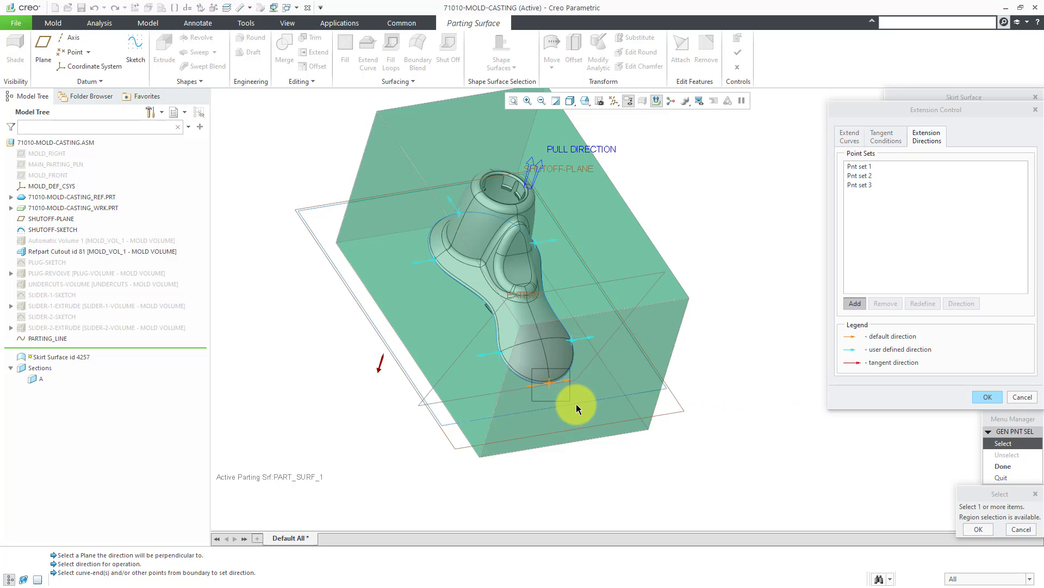
pyautogui.middleClick(759, 415)
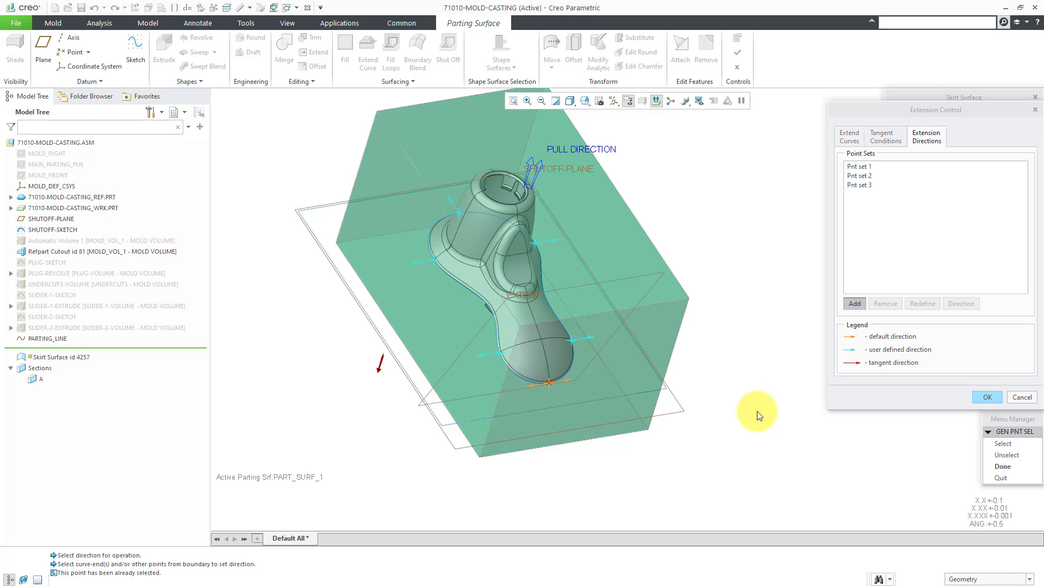
pyautogui.middleClick(759, 414)
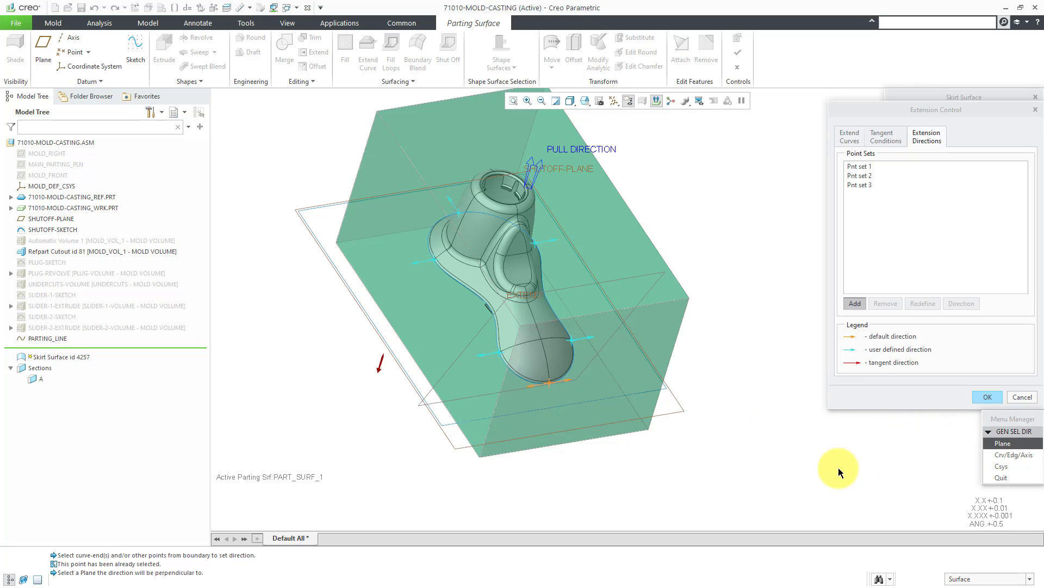
pyautogui.click(431, 391)
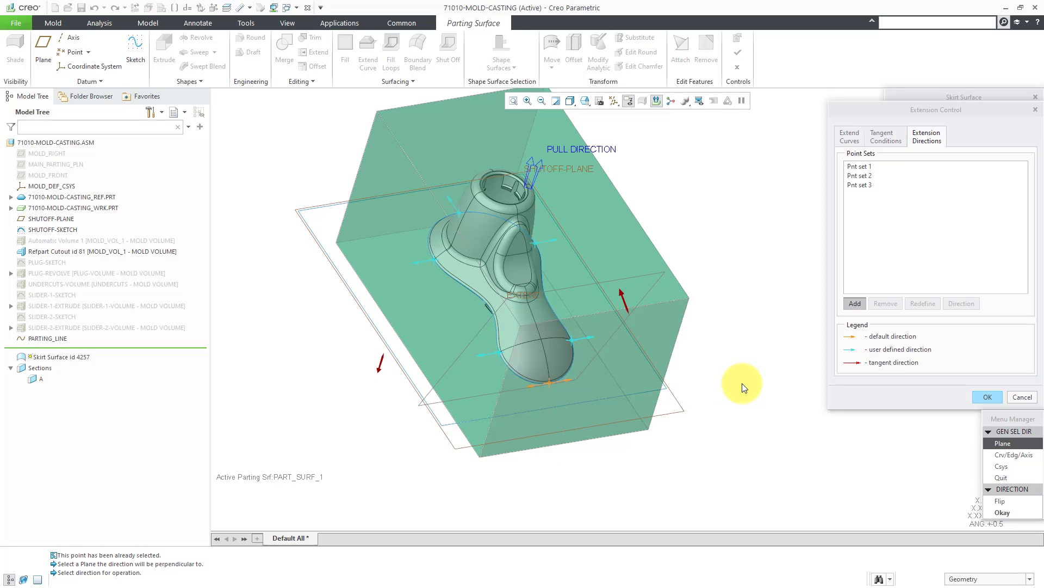
pyautogui.click(1000, 501)
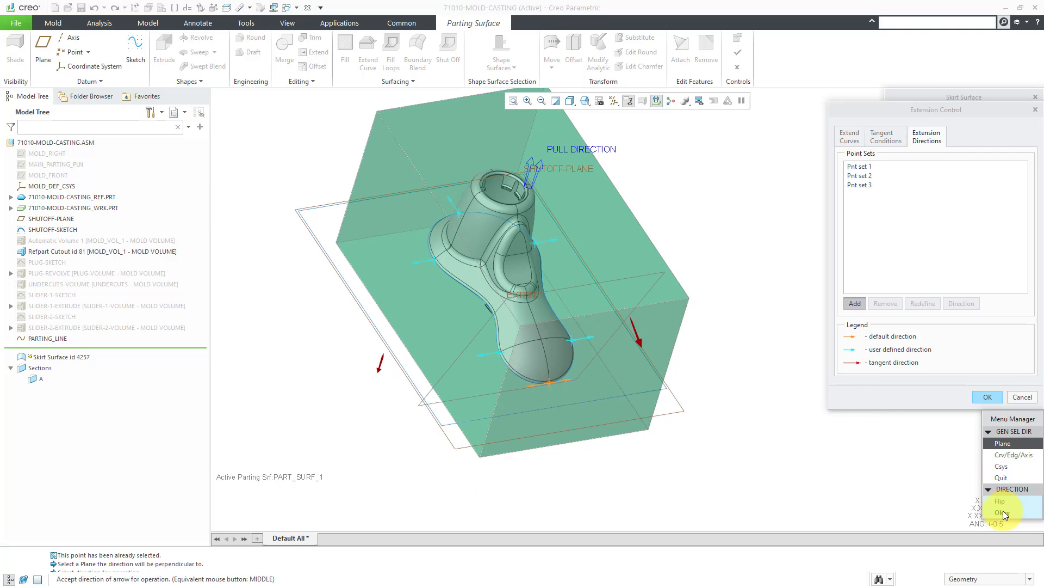
pyautogui.click(1001, 513)
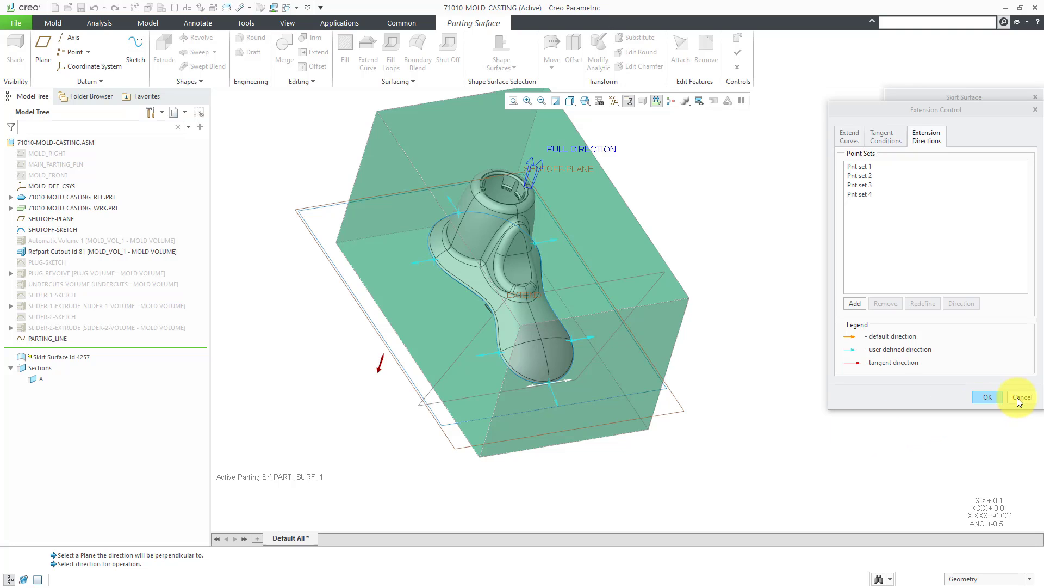
# Accept the four user-defined point sets as the skirt surface's extension directions.
pyautogui.click(987, 397)
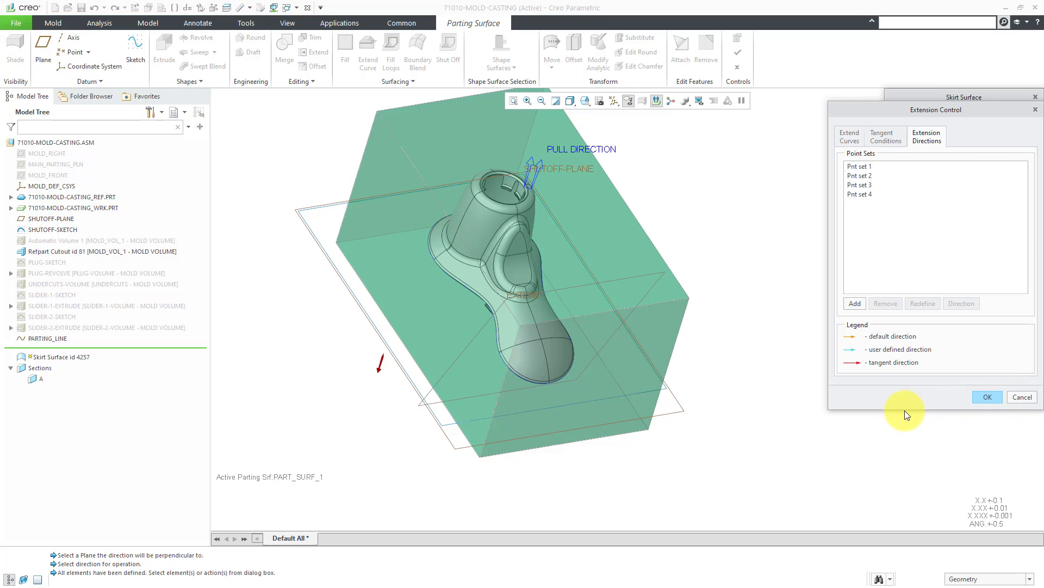
pyautogui.moveTo(757, 442); pyautogui.dragTo(751, 290, button='middle')
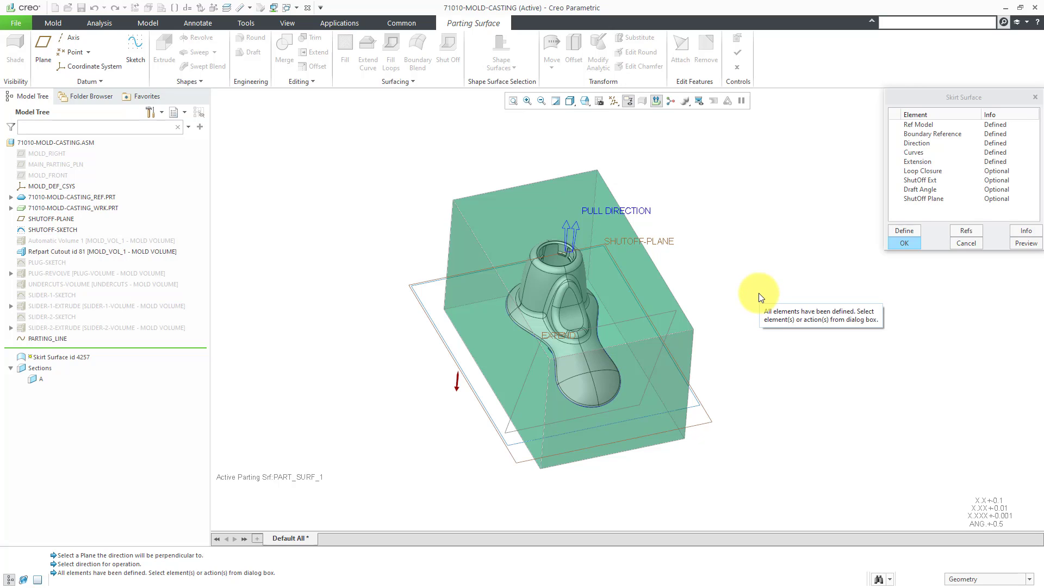
pyautogui.scroll(8, 563, 254)
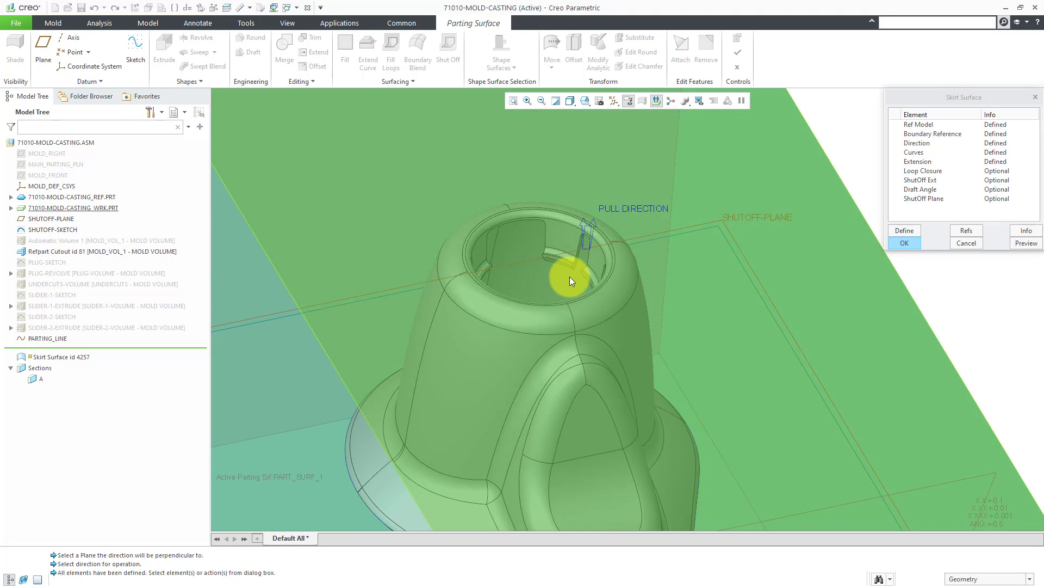
pyautogui.scroll(-10, 517, 276)
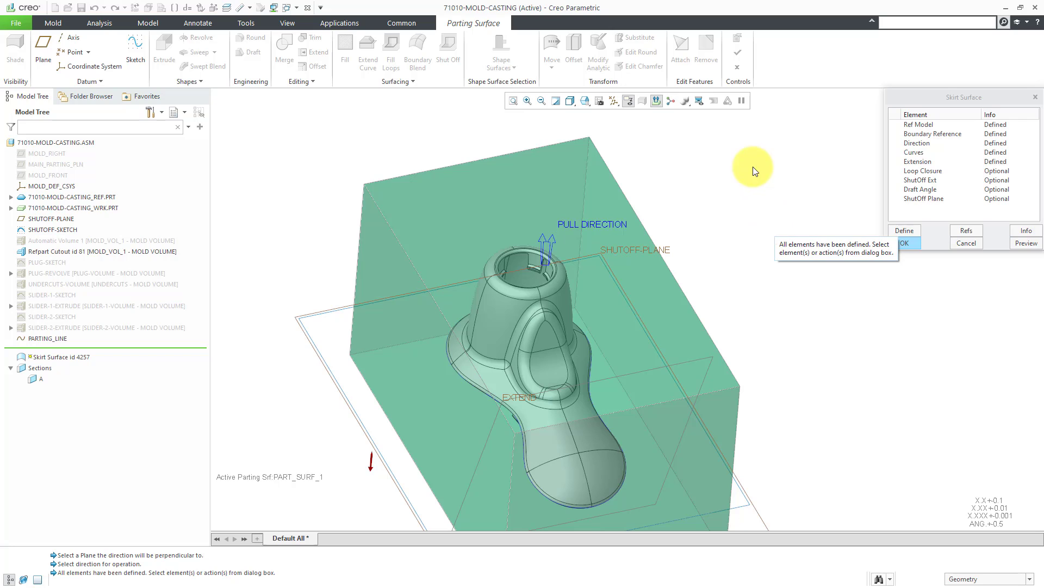
pyautogui.scroll(-2, 750, 166)
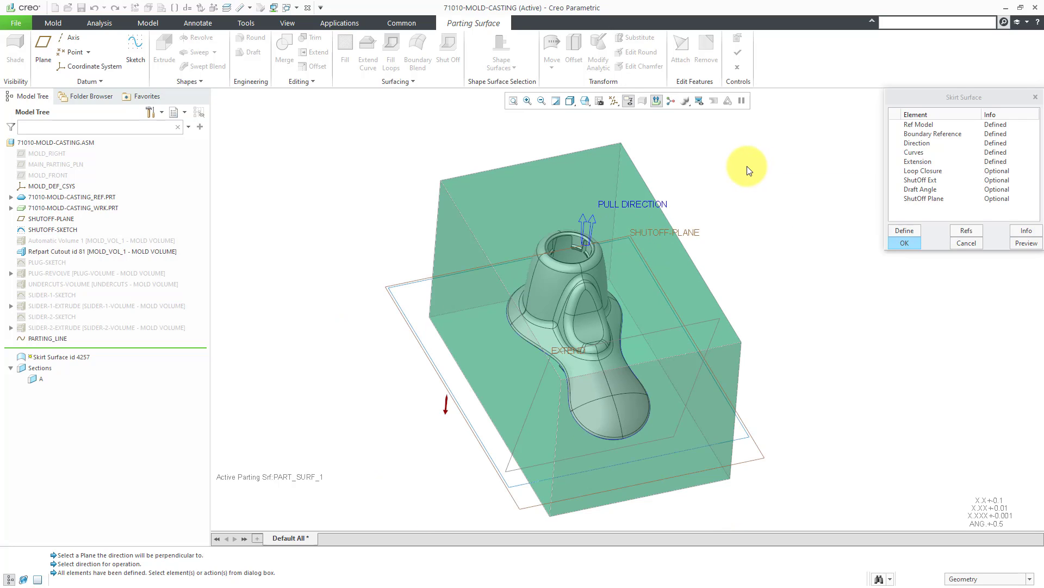
# Define the skirt surface's shutoff extension with a selected boundary, using the entire curve chain of the rectangular SHUTOFF-SKETCH.
pyautogui.doubleClick(916, 180)
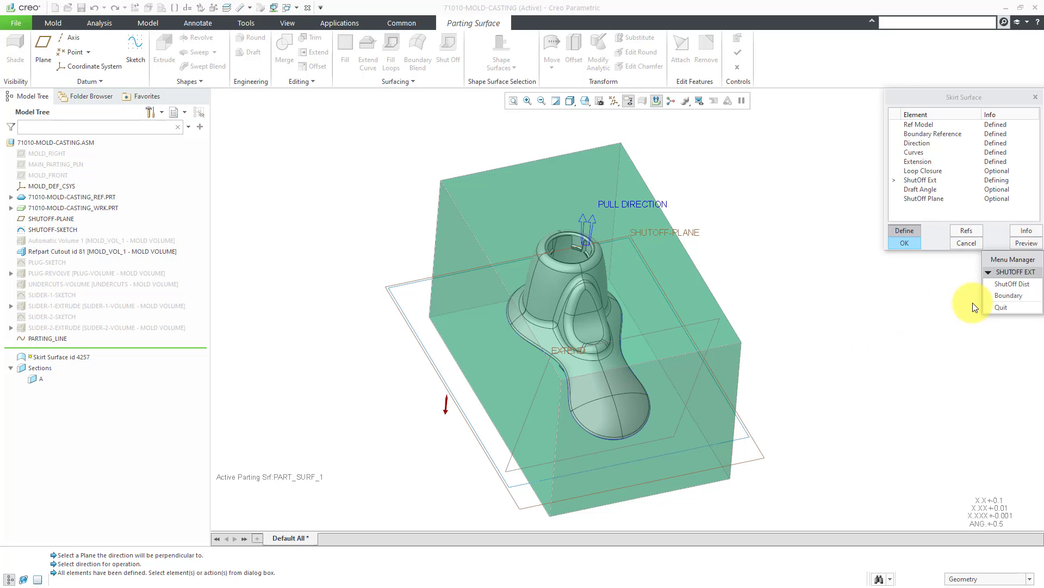
pyautogui.click(1006, 297)
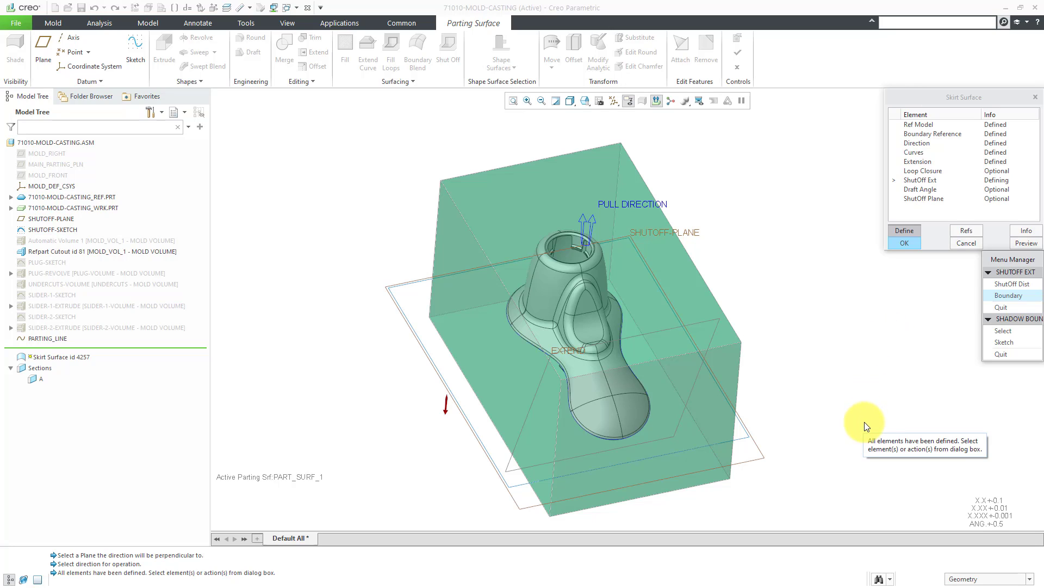
pyautogui.click(1011, 345)
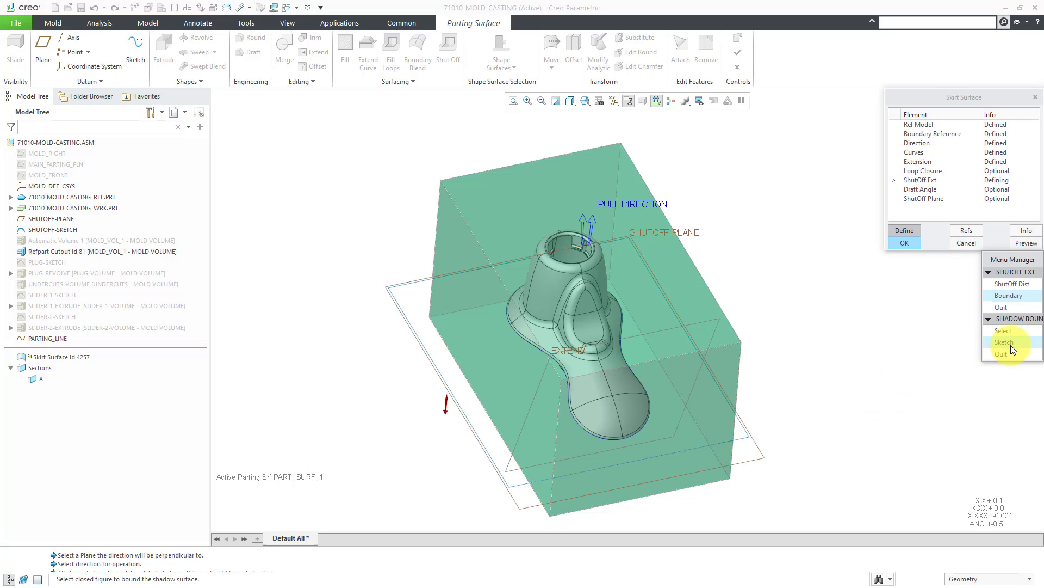
pyautogui.click(1007, 331)
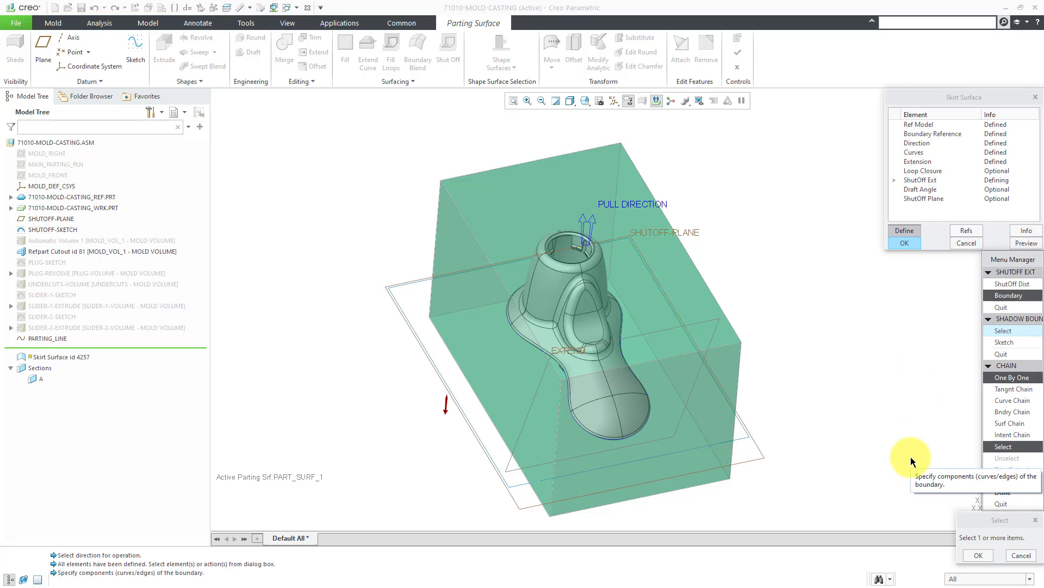
pyautogui.click(1009, 401)
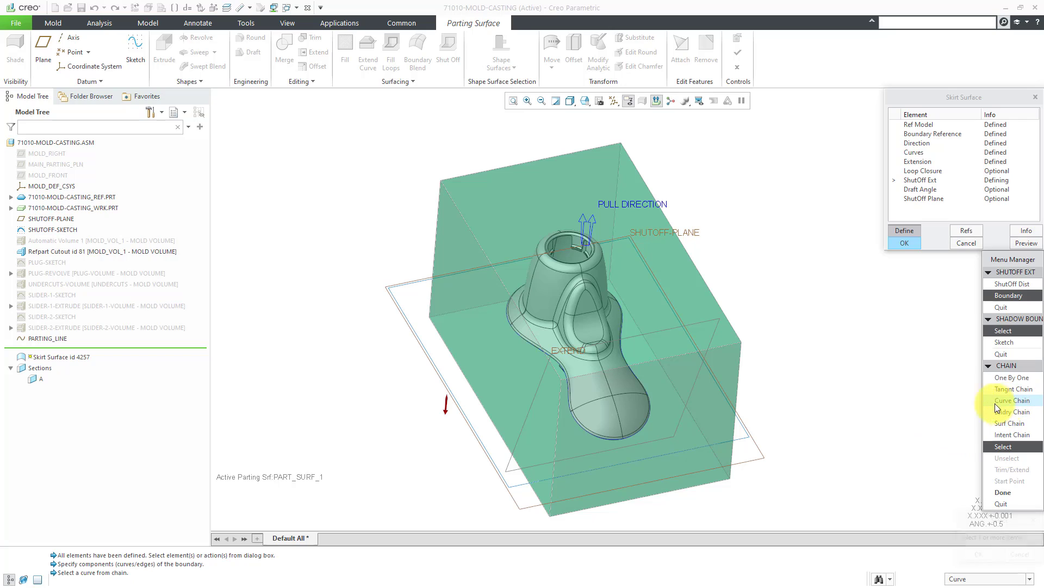
pyautogui.click(740, 445)
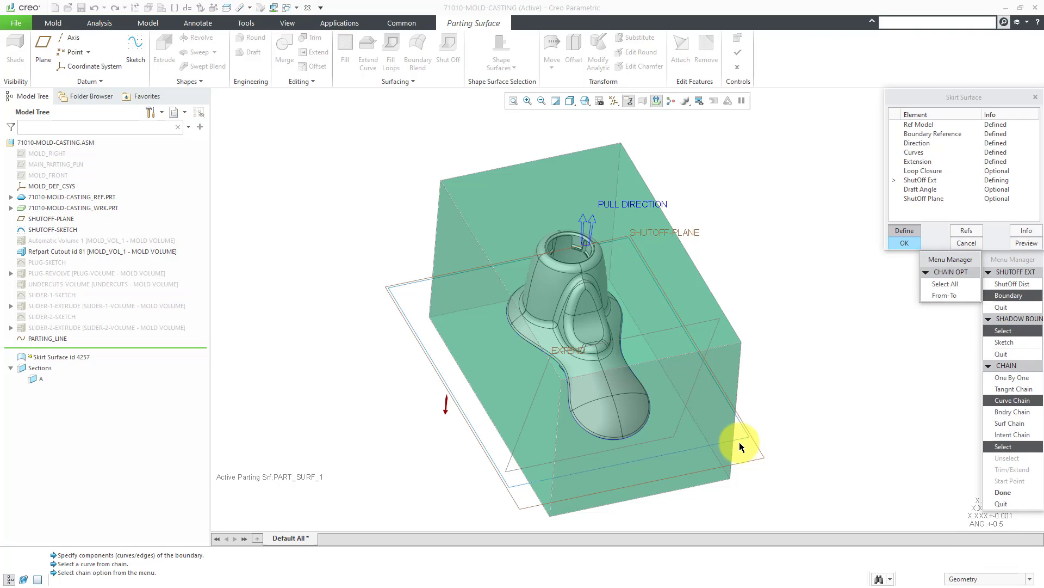
pyautogui.click(945, 284)
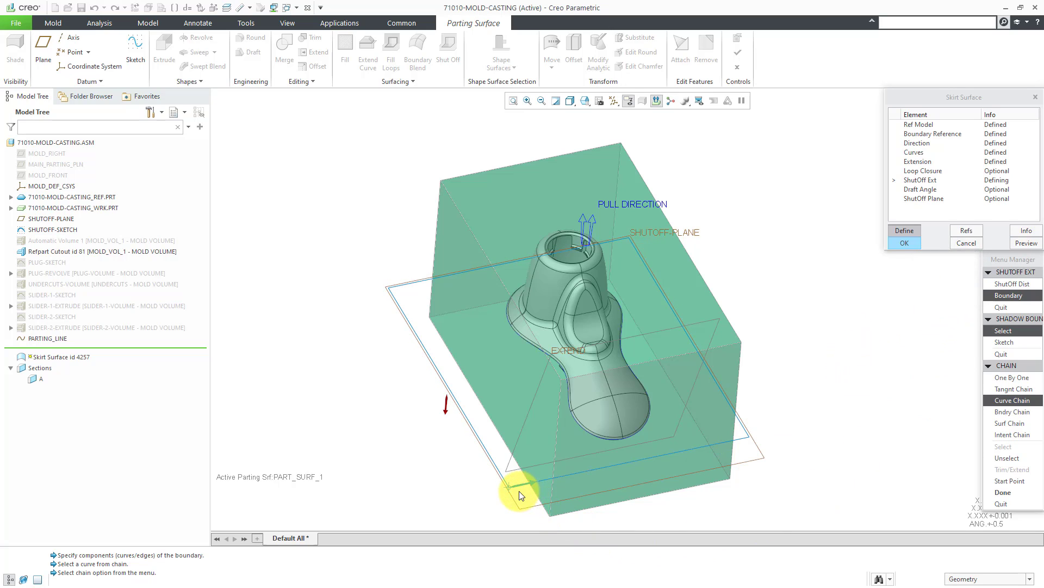
pyautogui.click(1003, 493)
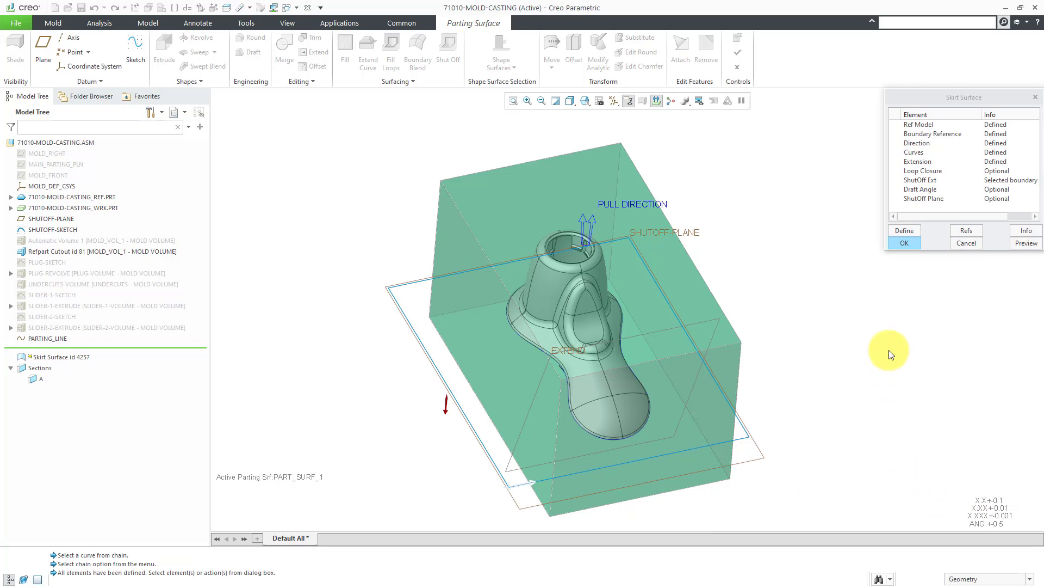
# Assign the SHUTOFF-PLANE datum plane as the skirt surface's shutoff plane.
pyautogui.doubleClick(912, 199)
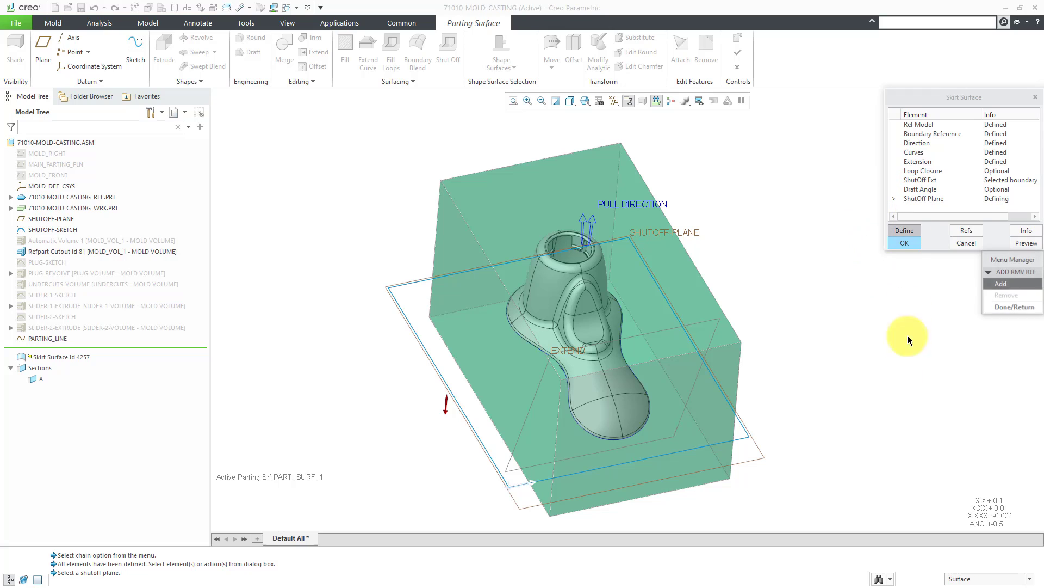
pyautogui.click(762, 460)
pyautogui.click(1013, 306)
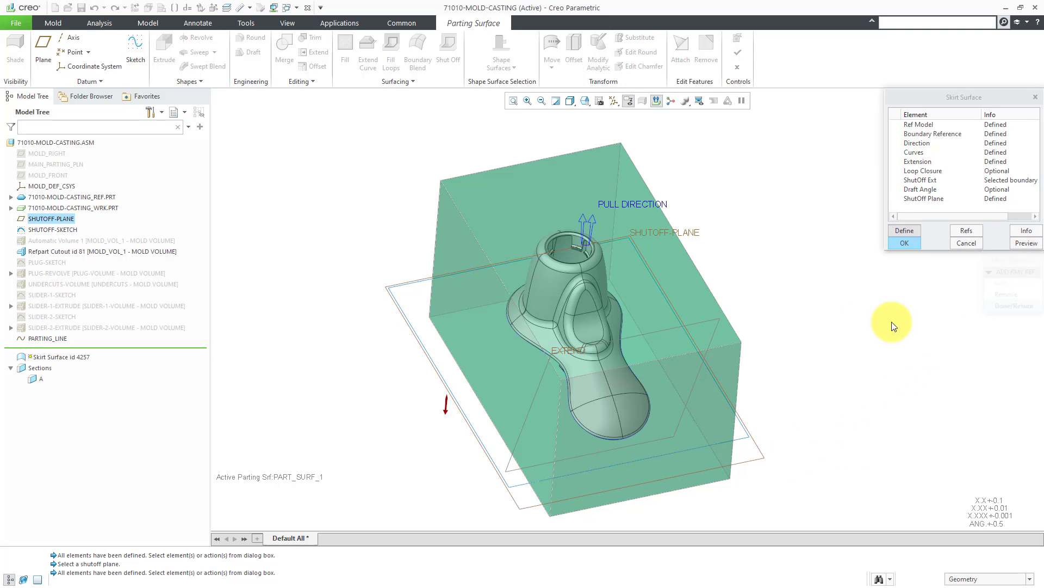
# Set the skirt surface's draft angle to 5 degrees.
pyautogui.moveTo(729, 302); pyautogui.dragTo(743, 420, button='middle')
pyautogui.scroll(2, 743, 420)
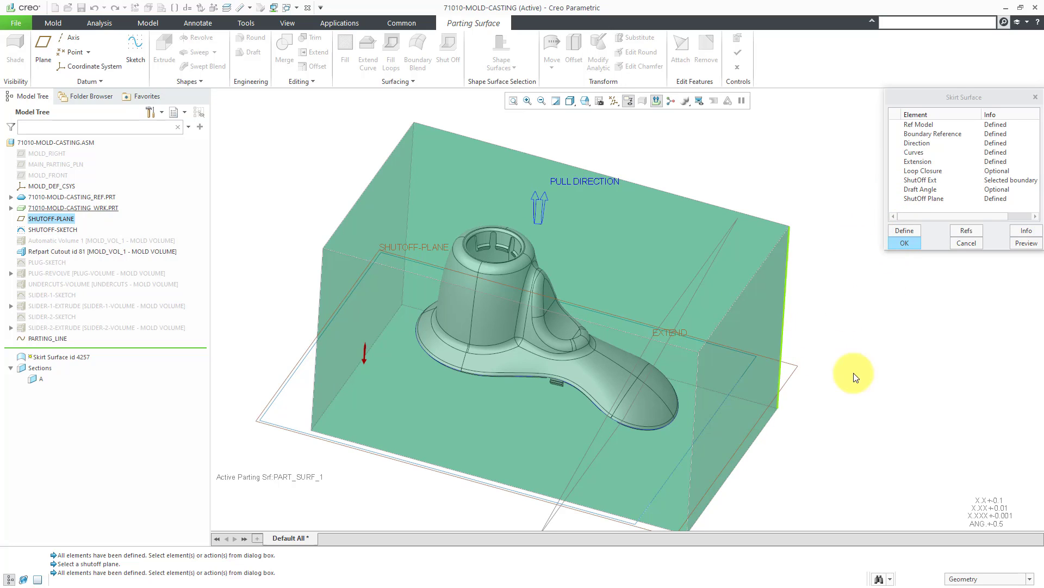
pyautogui.doubleClick(920, 189)
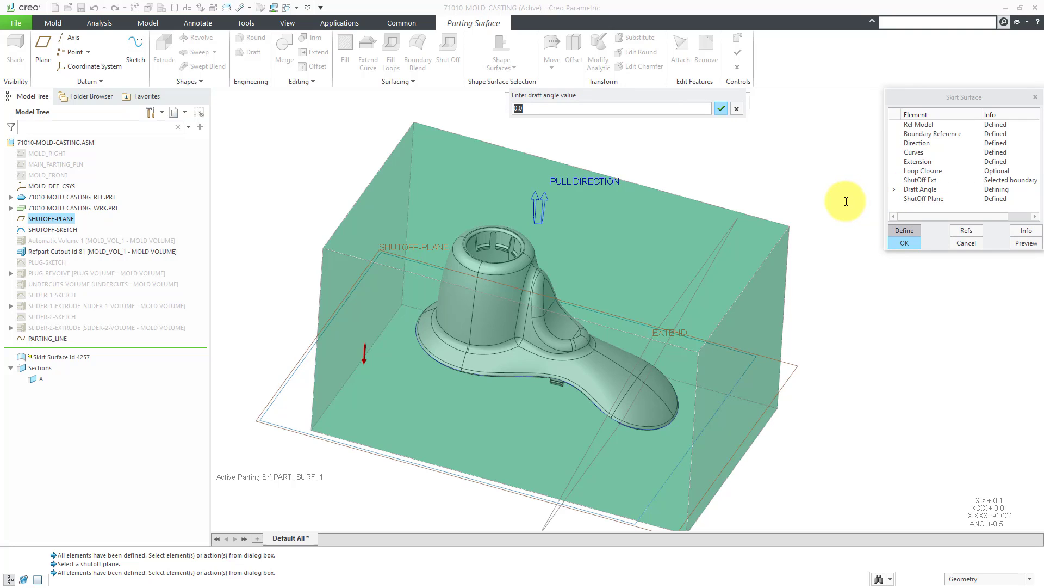
pyautogui.write('5')
pyautogui.press('Return')
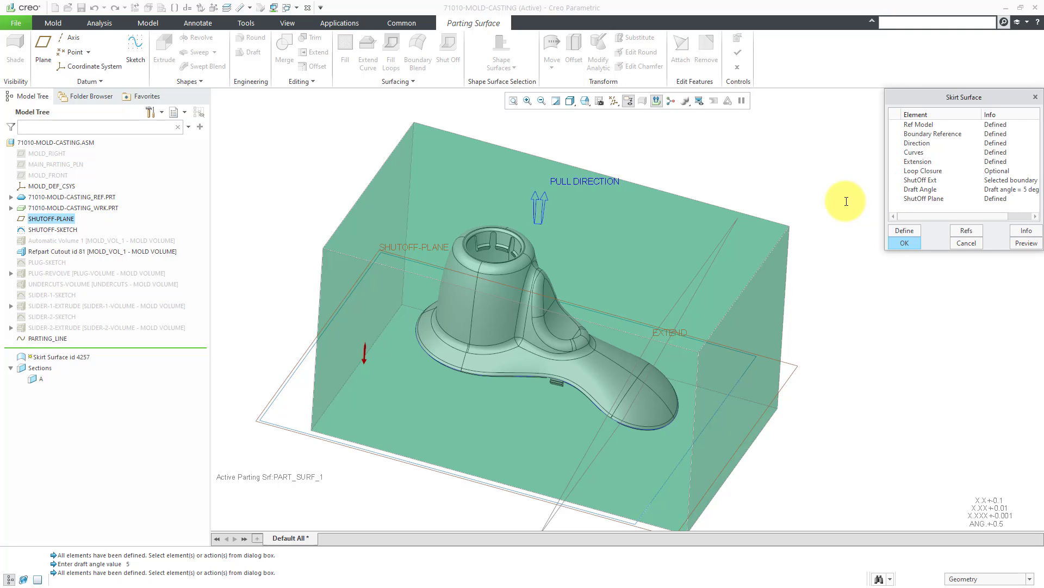
# Turn off the display of datum planes and hide the workpiece part 71010-MOLD-CASTING_WRK.PRT.
pyautogui.scroll(3, 714, 241)
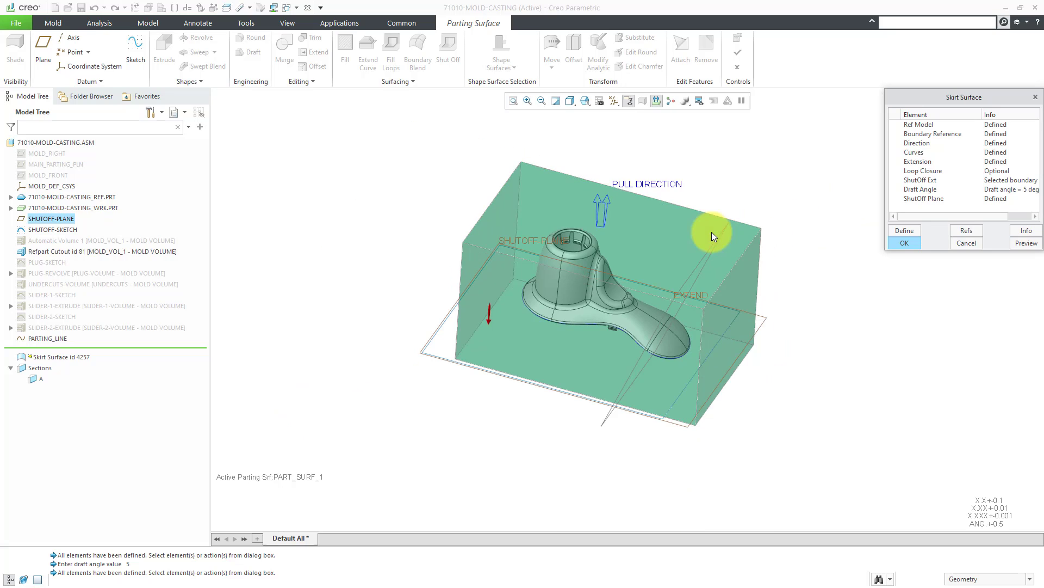
pyautogui.scroll(-4, 710, 352)
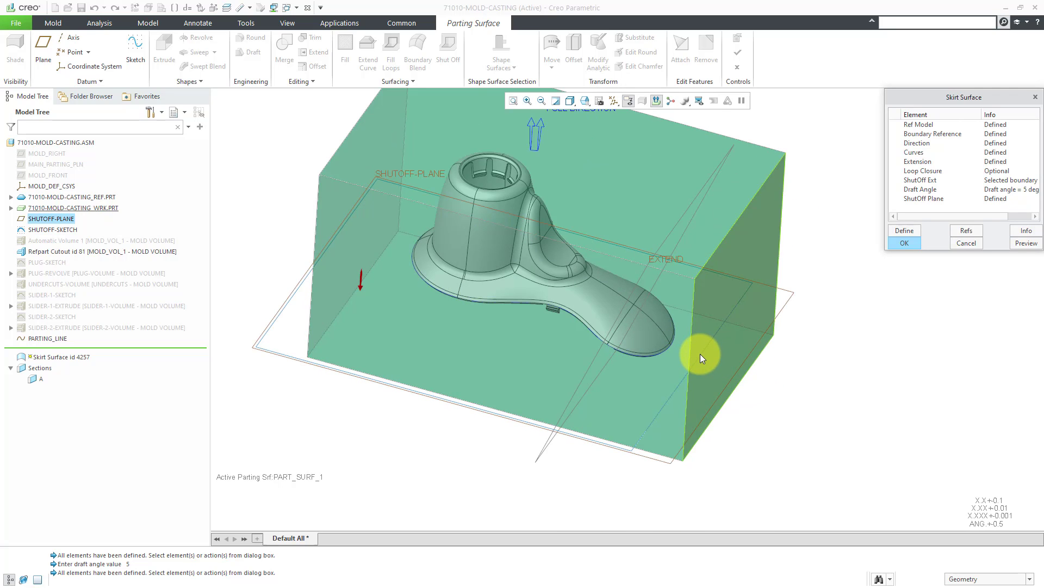
pyautogui.moveTo(759, 382)
pyautogui.mouseDown(button='middle')
pyautogui.moveTo(751, 369)
pyautogui.moveTo(768, 360)
pyautogui.moveTo(764, 368)
pyautogui.mouseUp(button='middle')
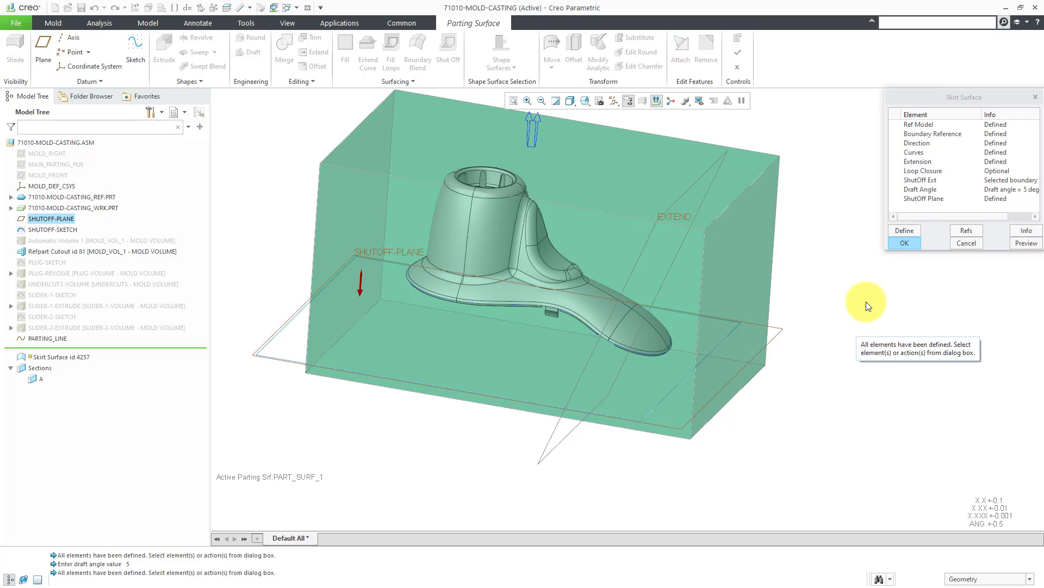
pyautogui.click(618, 103)
pyautogui.click(651, 162)
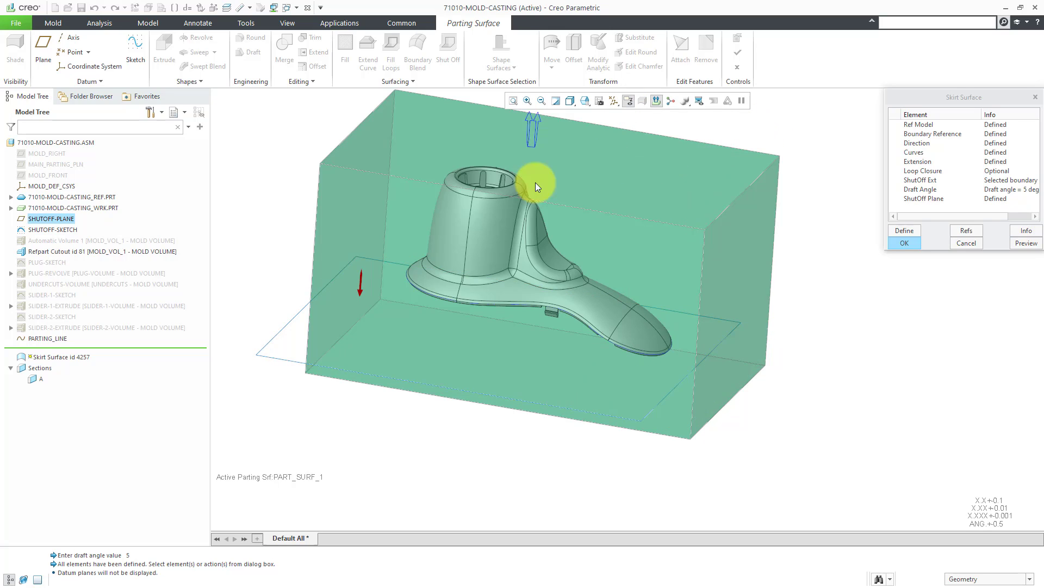
pyautogui.click(62, 206)
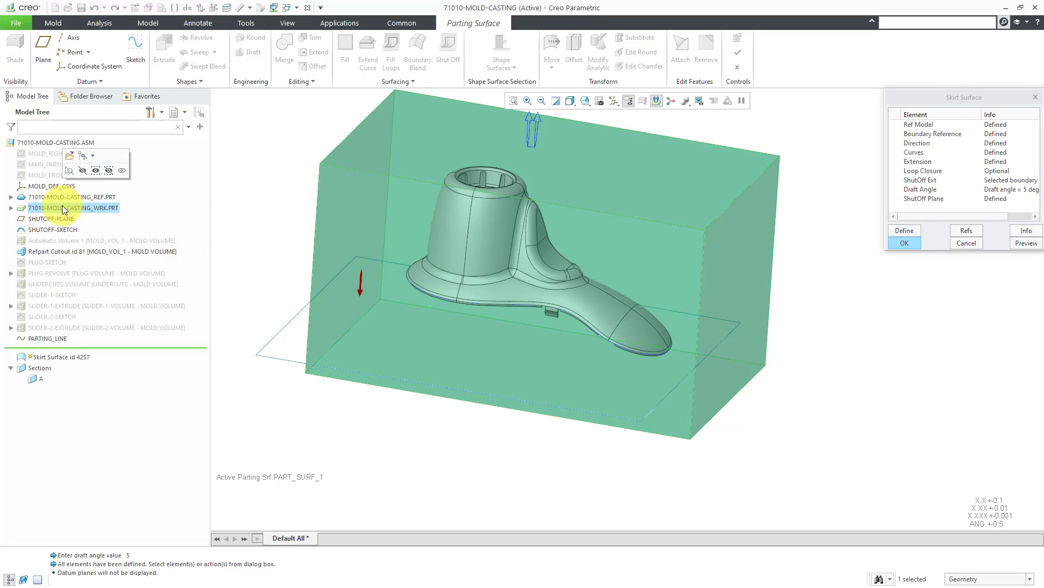
pyautogui.click(86, 170)
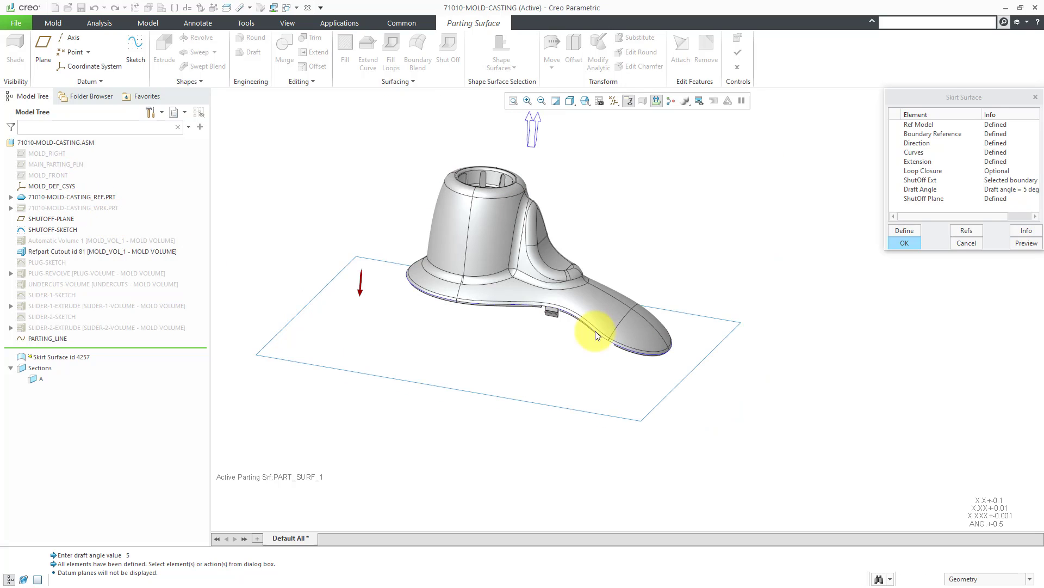
# Preview the skirt surface, examine its drafted shutoff step beyond the toe, and complete the feature.
pyautogui.click(1023, 244)
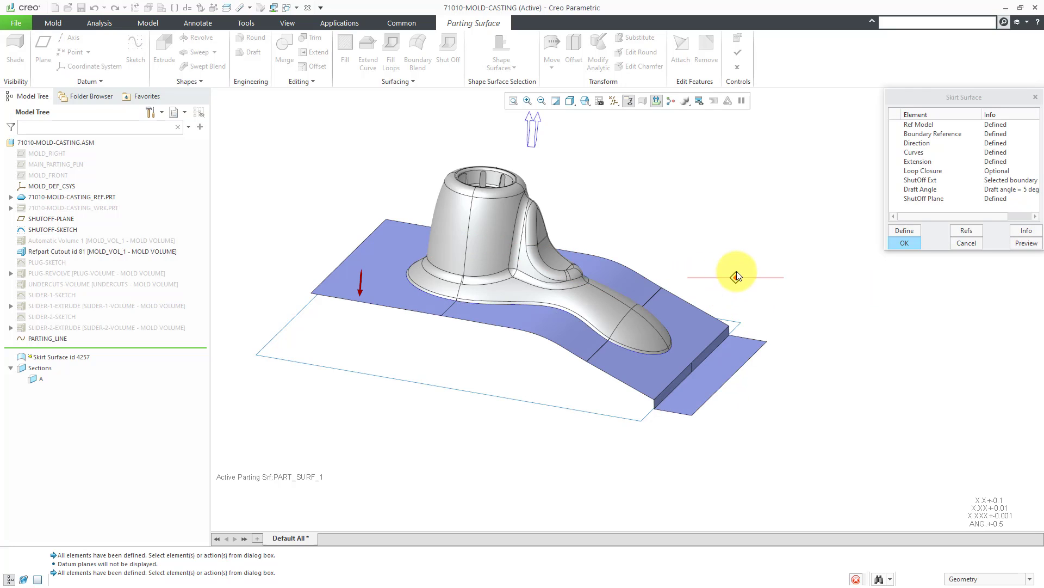
pyautogui.moveTo(739, 275); pyautogui.dragTo(716, 278, button='middle')
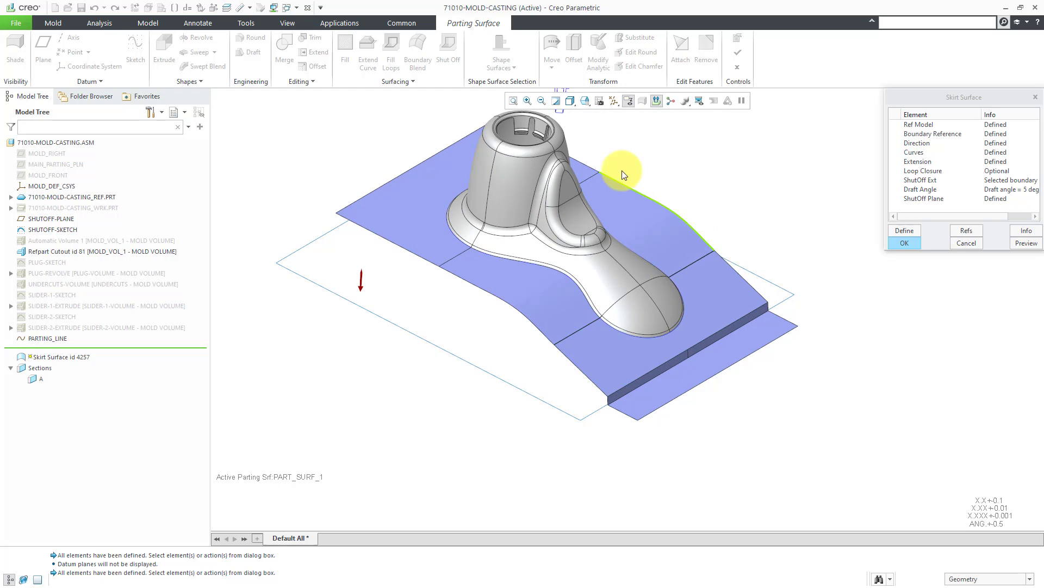
pyautogui.moveTo(619, 441); pyautogui.dragTo(634, 396, button='middle')
pyautogui.scroll(-3, 555, 431)
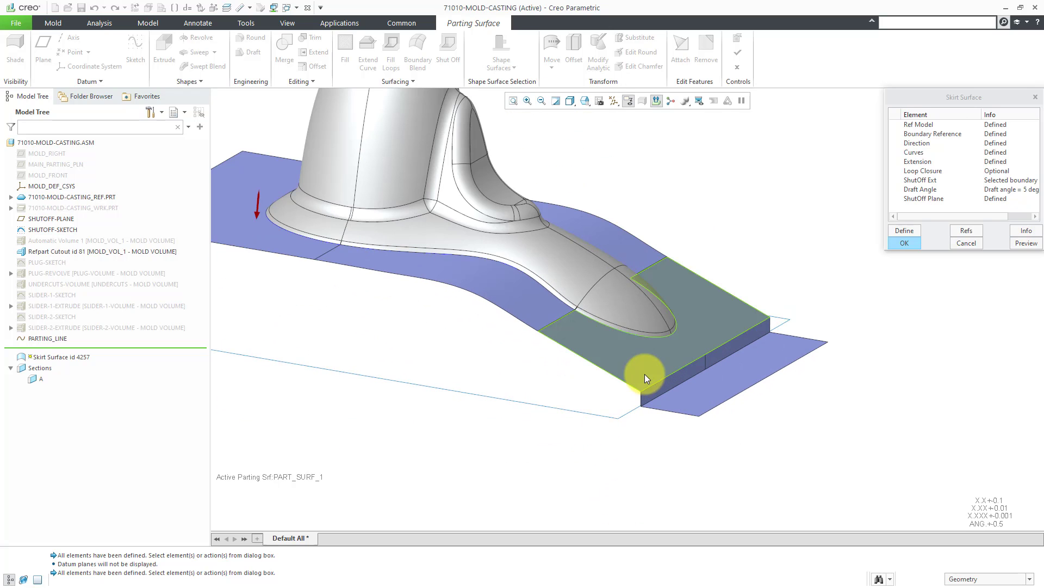
pyautogui.moveTo(646, 410)
pyautogui.mouseDown(button='middle')
pyautogui.moveTo(655, 416)
pyautogui.moveTo(643, 417)
pyautogui.mouseUp(button='middle')
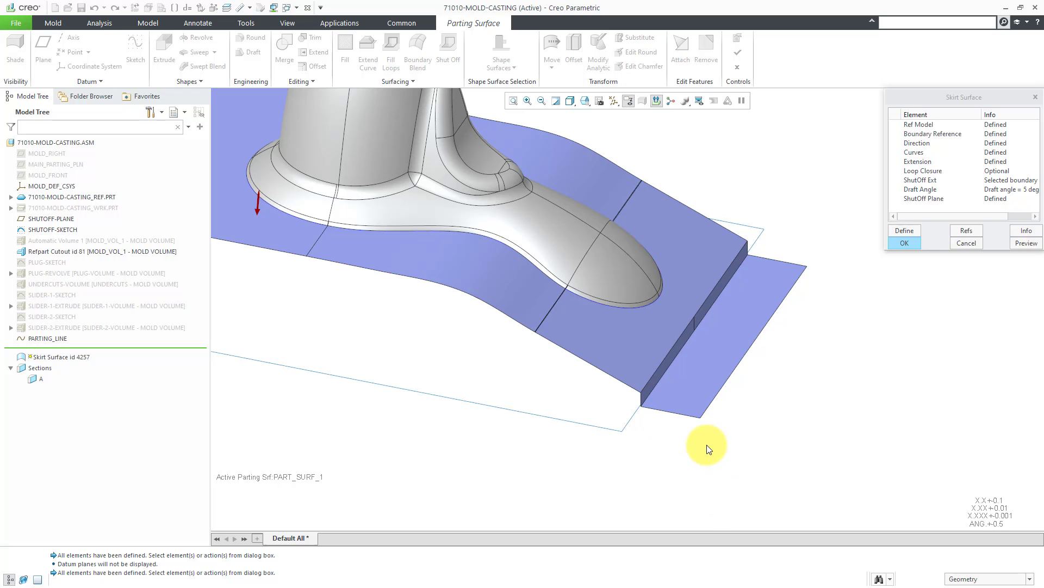
pyautogui.scroll(5, 626, 404)
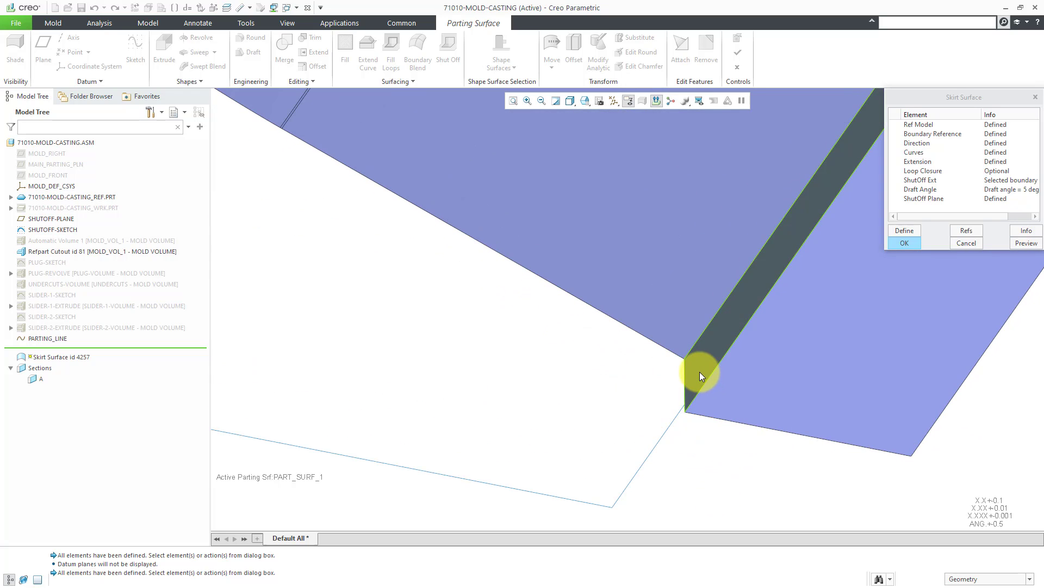
pyautogui.scroll(-8, 700, 371)
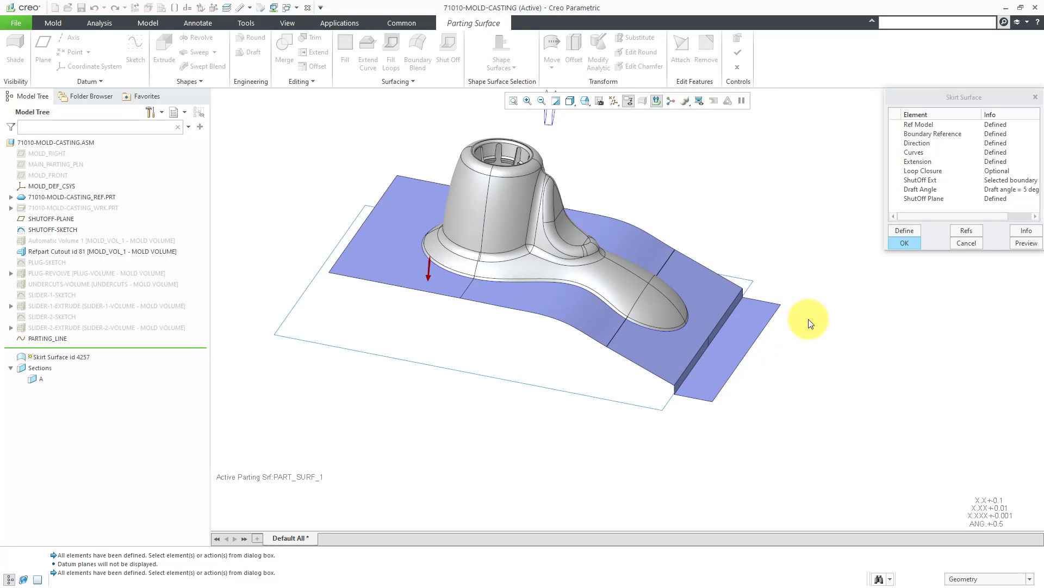
pyautogui.click(904, 244)
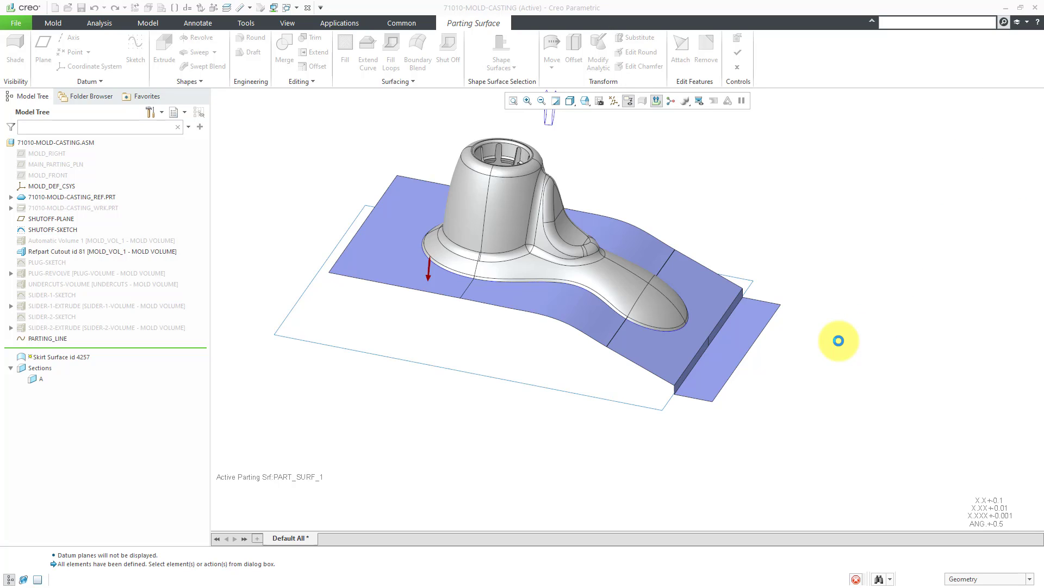
pyautogui.middleClick(839, 341)
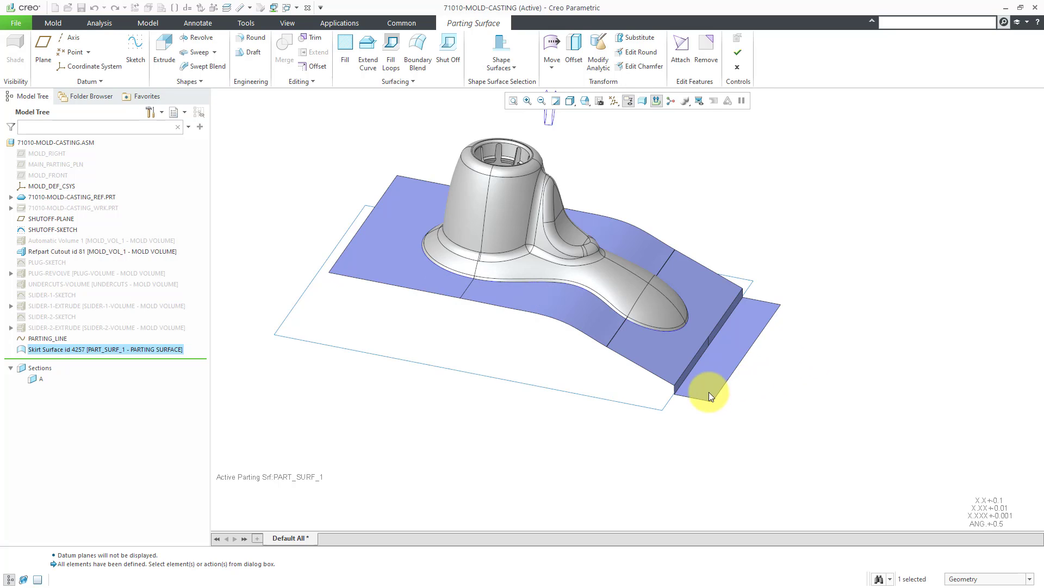
# Round the upper edge of the skirt surface's shutoff step with a radius of 0.25.
pyautogui.scroll(2, 692, 368)
pyautogui.scroll(2, 692, 368)
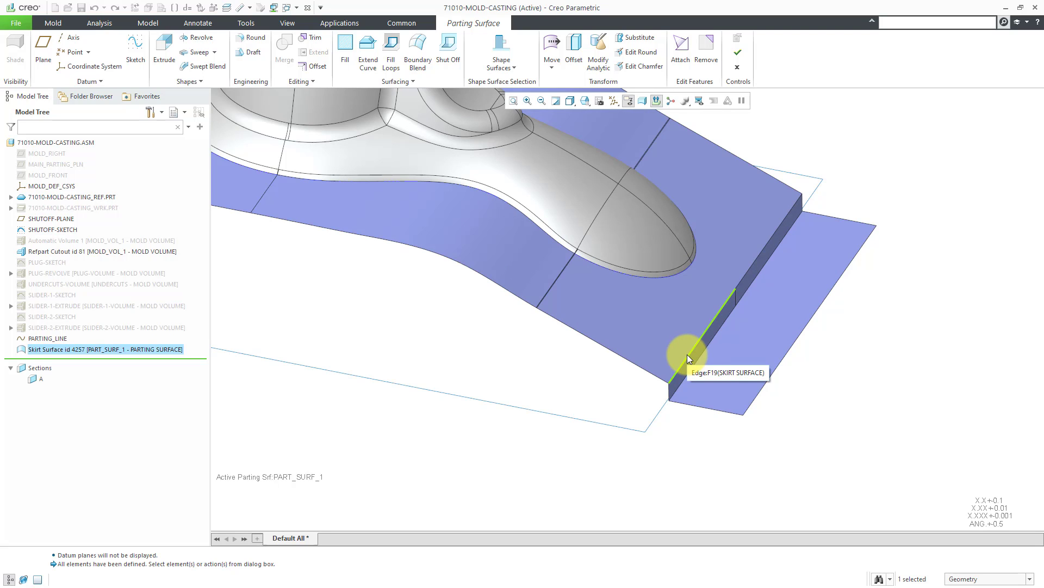
pyautogui.click(252, 39)
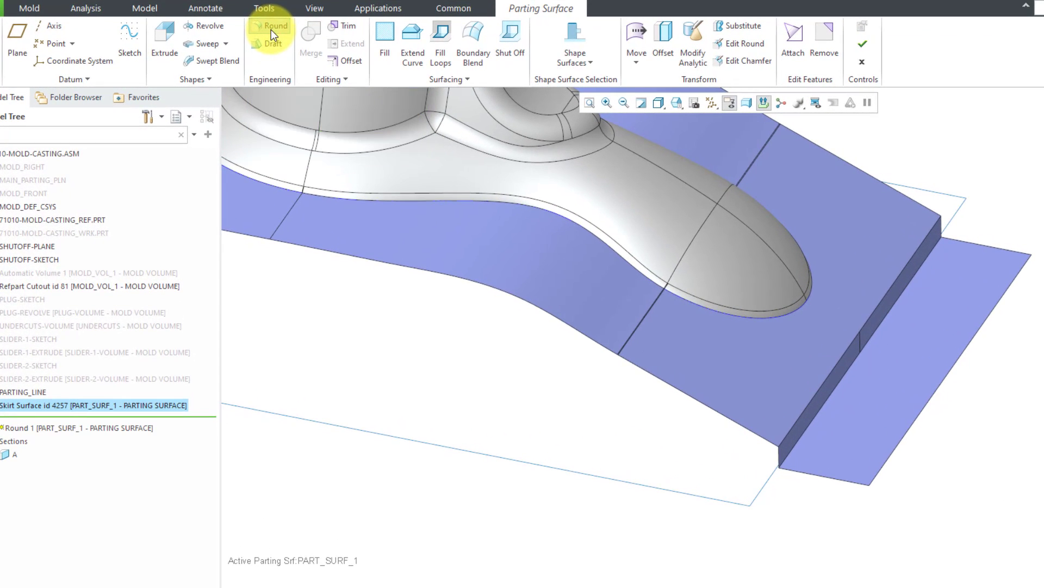
pyautogui.click(806, 394)
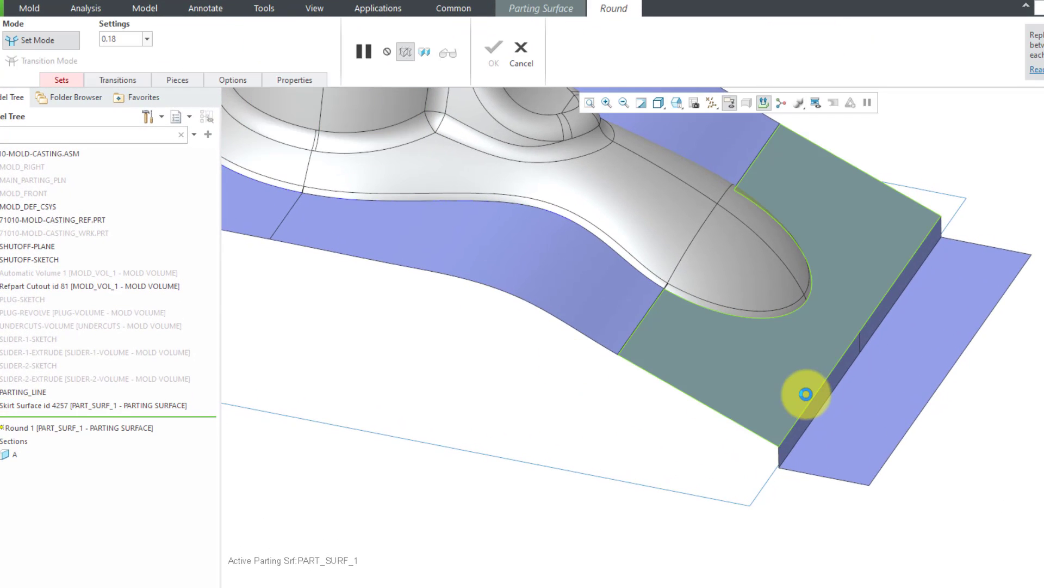
pyautogui.click(814, 397)
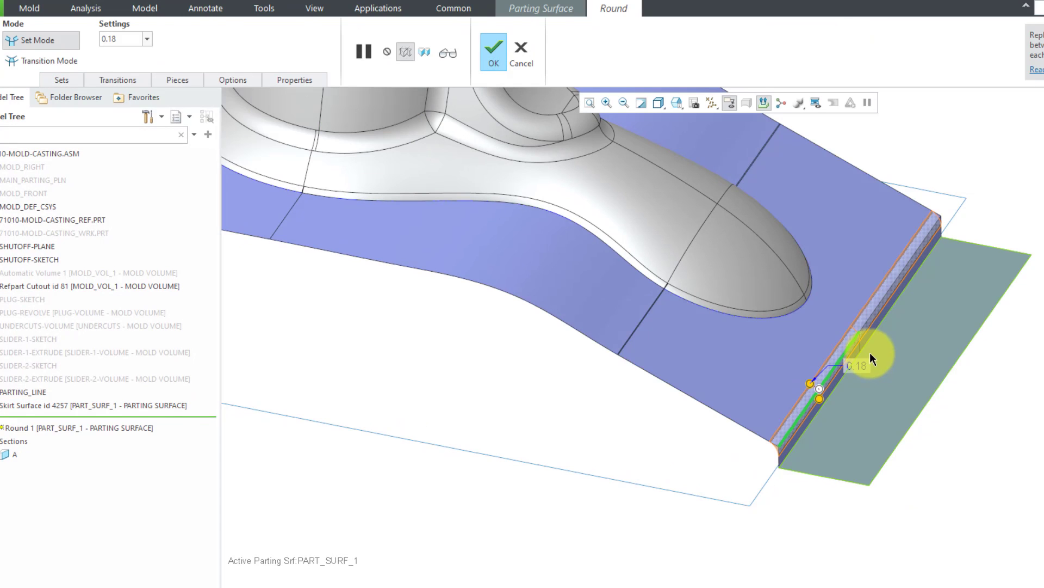
pyautogui.doubleClick(861, 365)
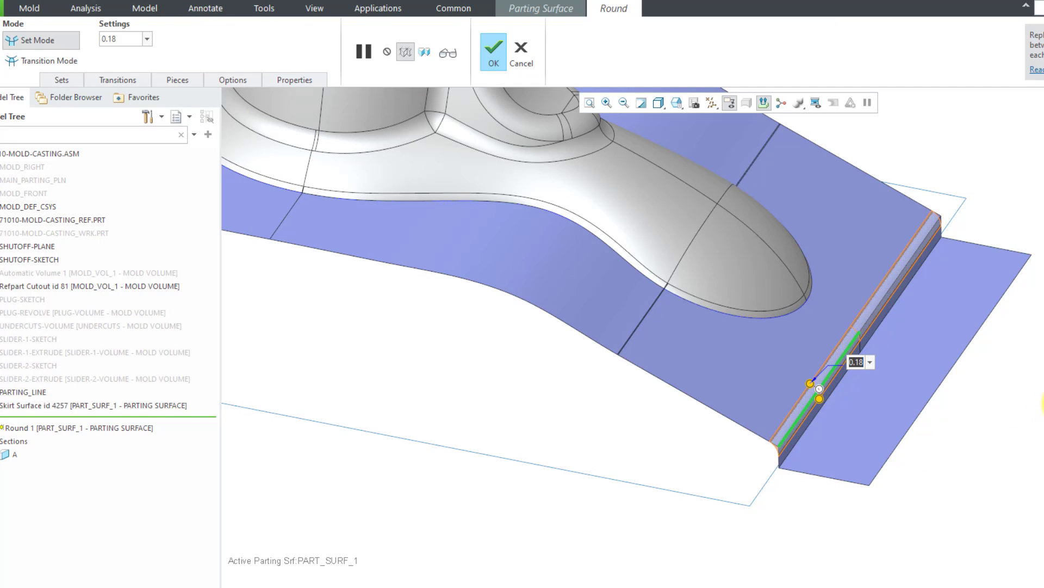
pyautogui.write('.25')
pyautogui.press('Return')
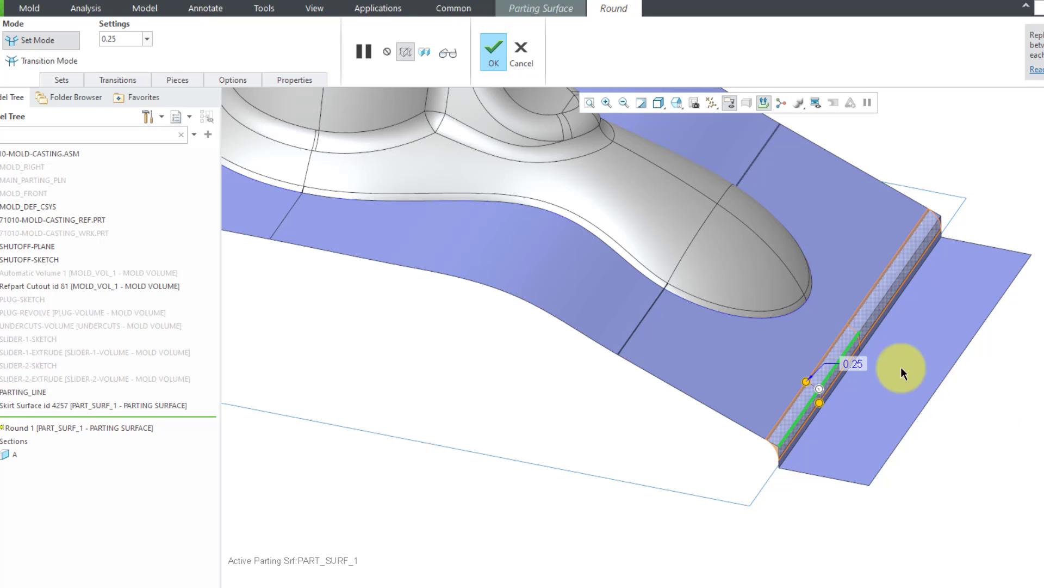
pyautogui.click(496, 55)
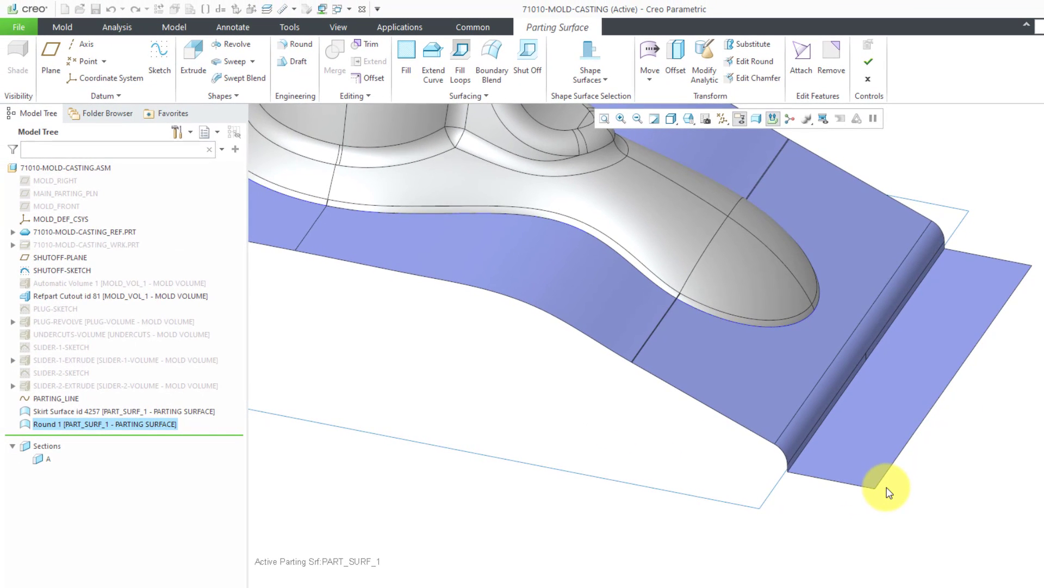
# Hide SHUTOFF-SKETCH and examine how the parting surface meets the casting from below and above.
pyautogui.hotkey('ctrl', 'd')
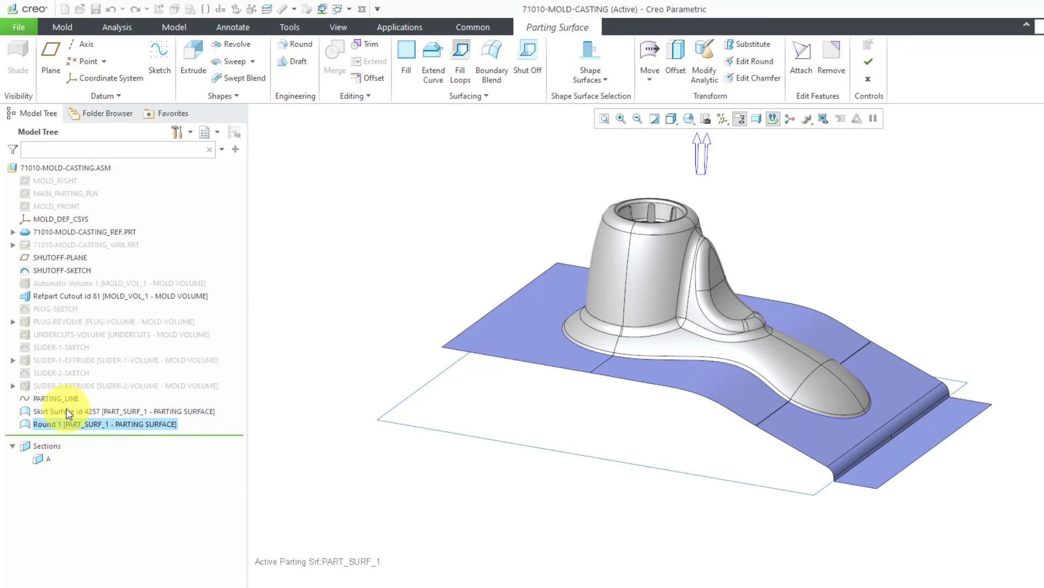
pyautogui.click(69, 271)
pyautogui.click(93, 231)
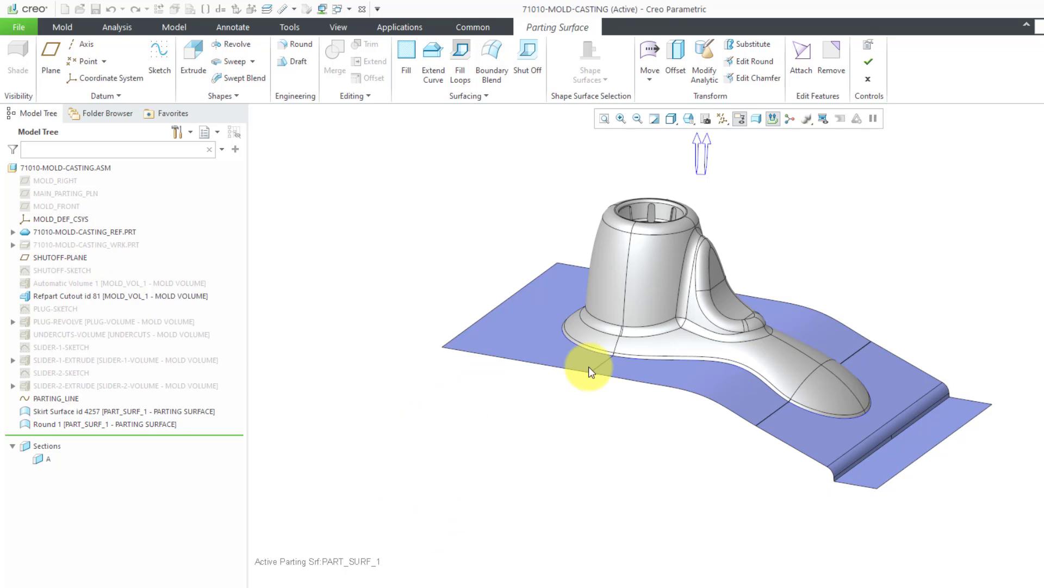
pyautogui.moveTo(589, 361)
pyautogui.mouseDown(button='middle')
pyautogui.moveTo(686, 366)
pyautogui.moveTo(616, 365)
pyautogui.moveTo(606, 319)
pyautogui.moveTo(613, 373)
pyautogui.moveTo(578, 385)
pyautogui.moveTo(602, 399)
pyautogui.moveTo(618, 352)
pyautogui.moveTo(602, 333)
pyautogui.moveTo(637, 340)
pyautogui.moveTo(670, 405)
pyautogui.mouseUp(button='middle')
pyautogui.scroll(5, 670, 405)
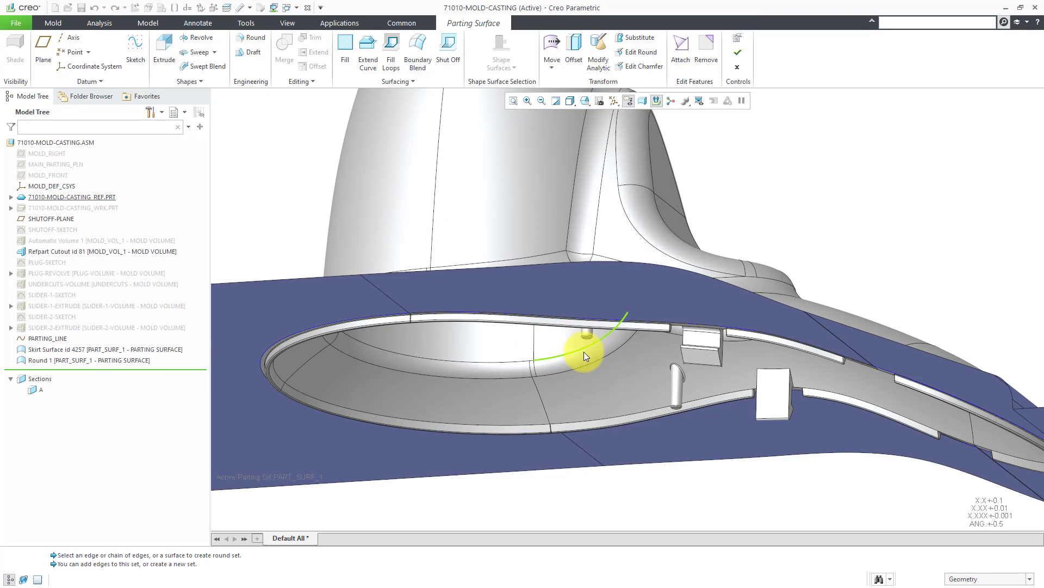
pyautogui.scroll(1, 608, 355)
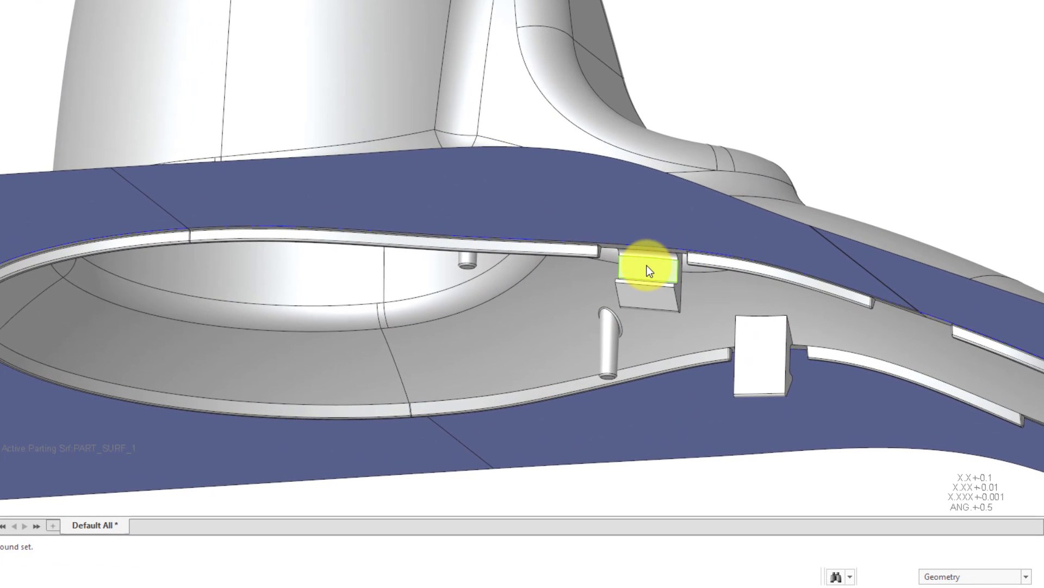
pyautogui.scroll(-5, 647, 265)
pyautogui.moveTo(642, 286); pyautogui.dragTo(625, 320, button='middle')
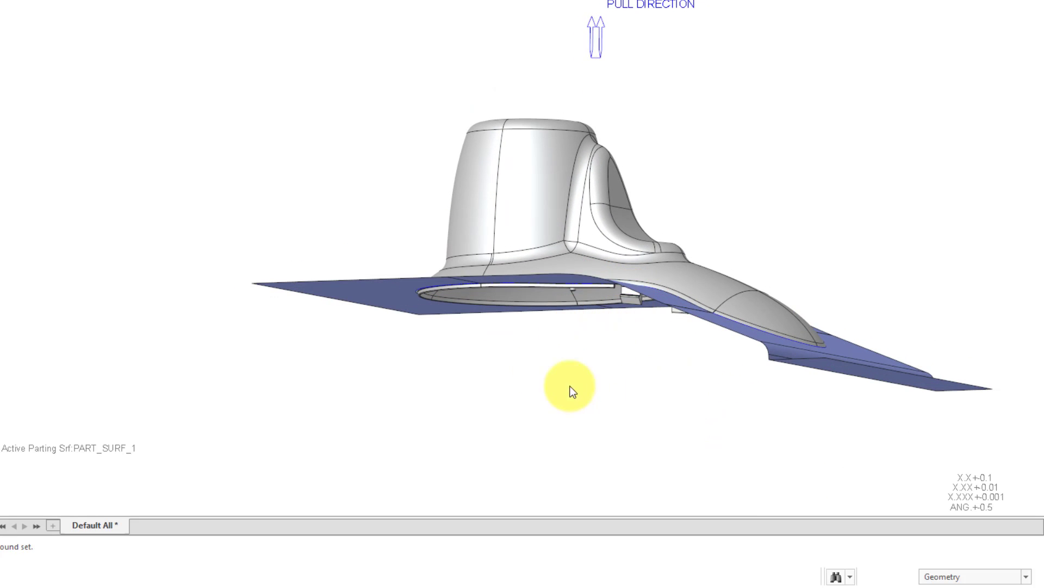
pyautogui.moveTo(632, 279)
pyautogui.mouseDown(button='middle')
pyautogui.moveTo(620, 261)
pyautogui.moveTo(620, 270)
pyautogui.mouseUp(button='middle')
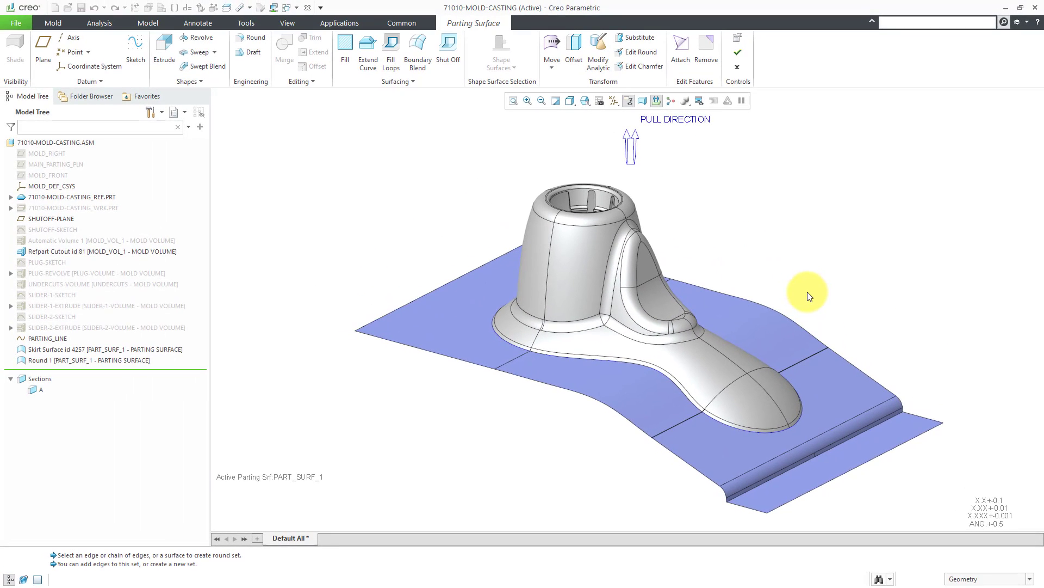
# Rename the active parting surface as PARTING_SURFACE and complete it.
pyautogui.click(735, 40)
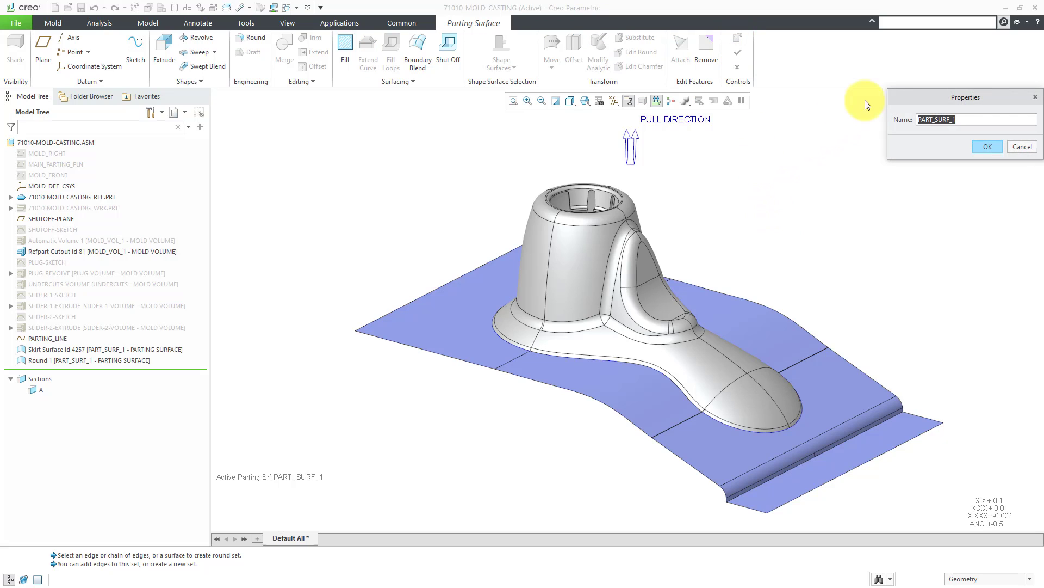
pyautogui.moveTo(903, 96); pyautogui.dragTo(772, 179)
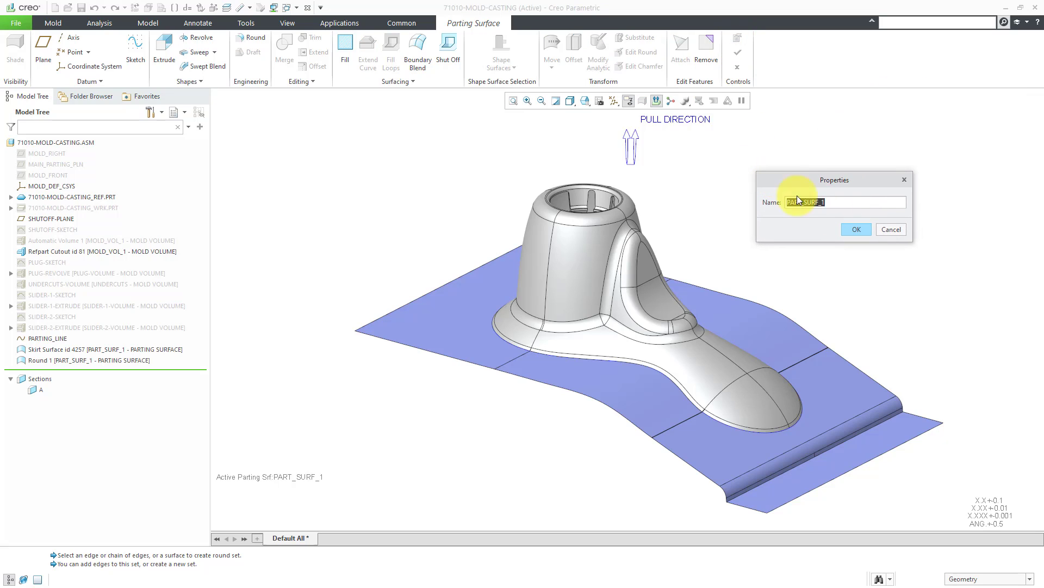
pyautogui.click(865, 205)
pyautogui.press('BackSpace')
pyautogui.press('BackSpace')
pyautogui.press('BackSpace')
pyautogui.write('ING_SU')
pyautogui.press('Return')
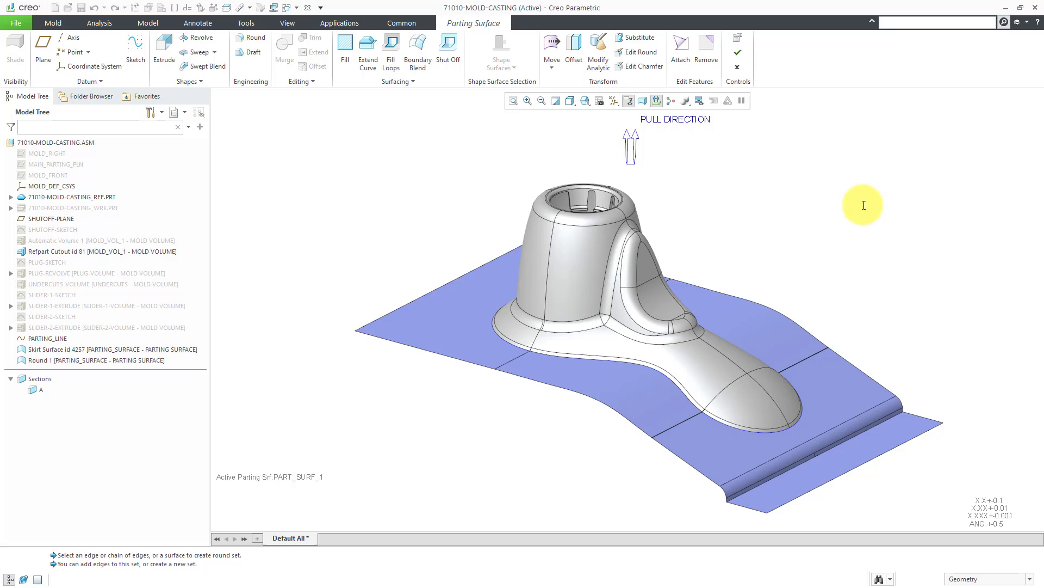
pyautogui.click(737, 53)
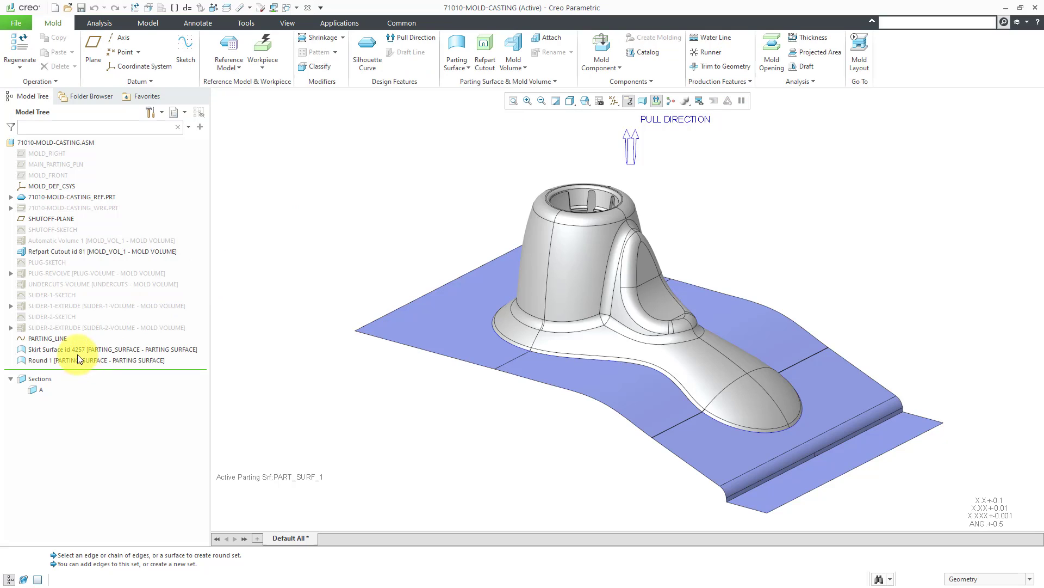
# Review the PARTING_LINE, skirt surface and Round 1 features by highlighting each one on the model.
pyautogui.click(54, 339)
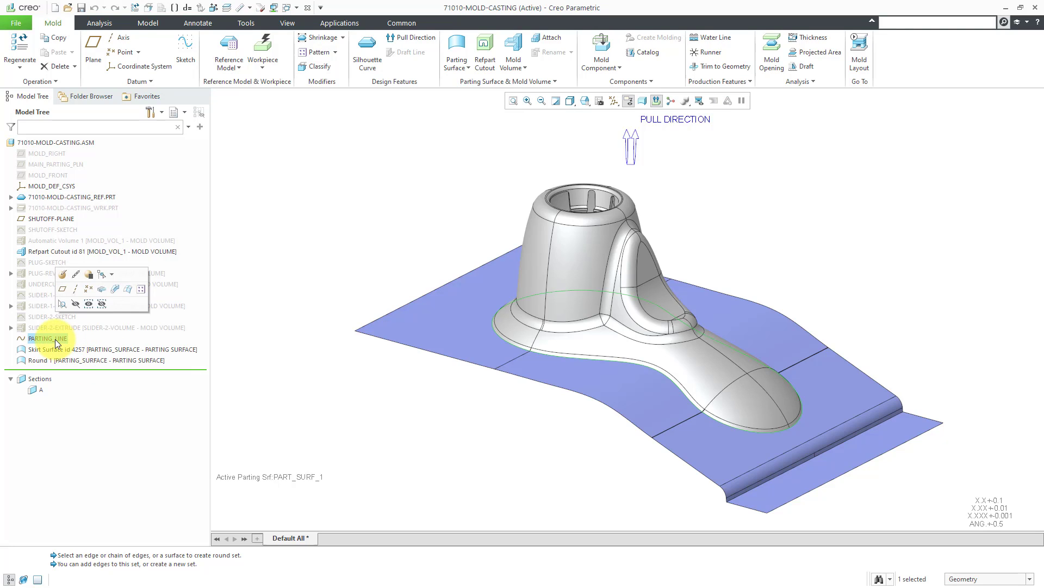
pyautogui.click(60, 348)
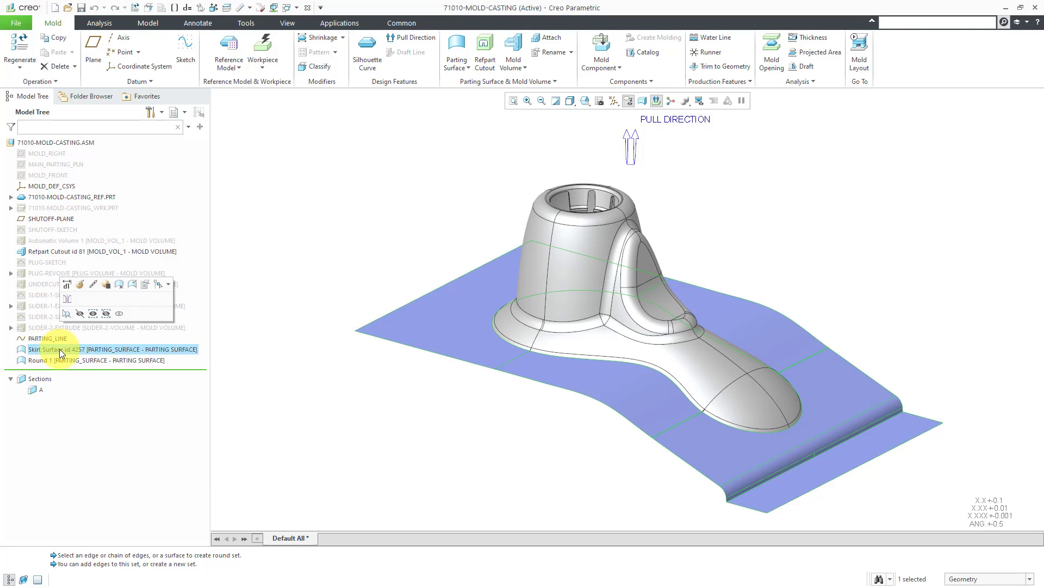
pyautogui.click(66, 357)
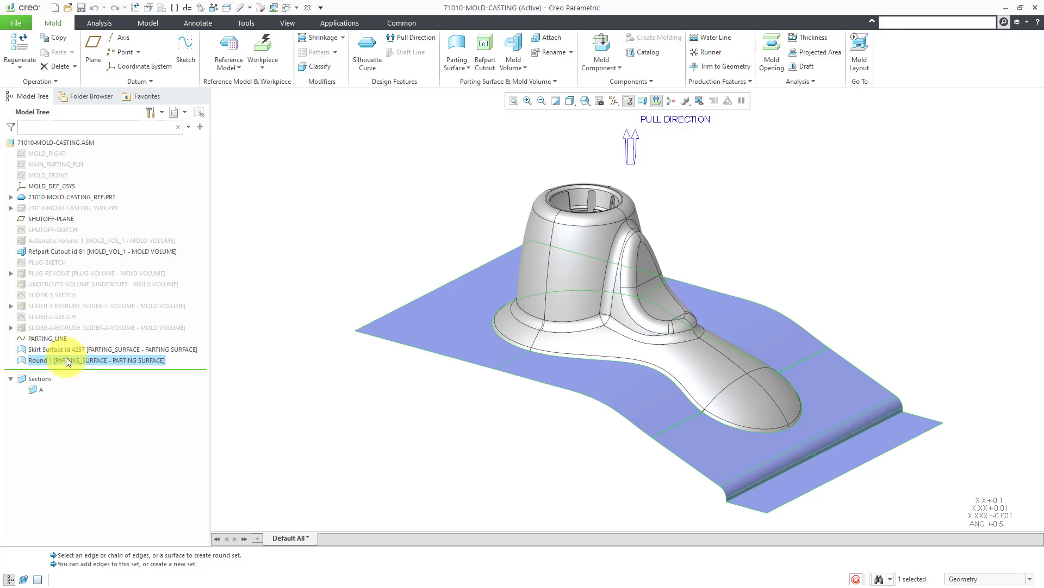
pyautogui.click(309, 389)
pyautogui.scroll(-2, 392, 221)
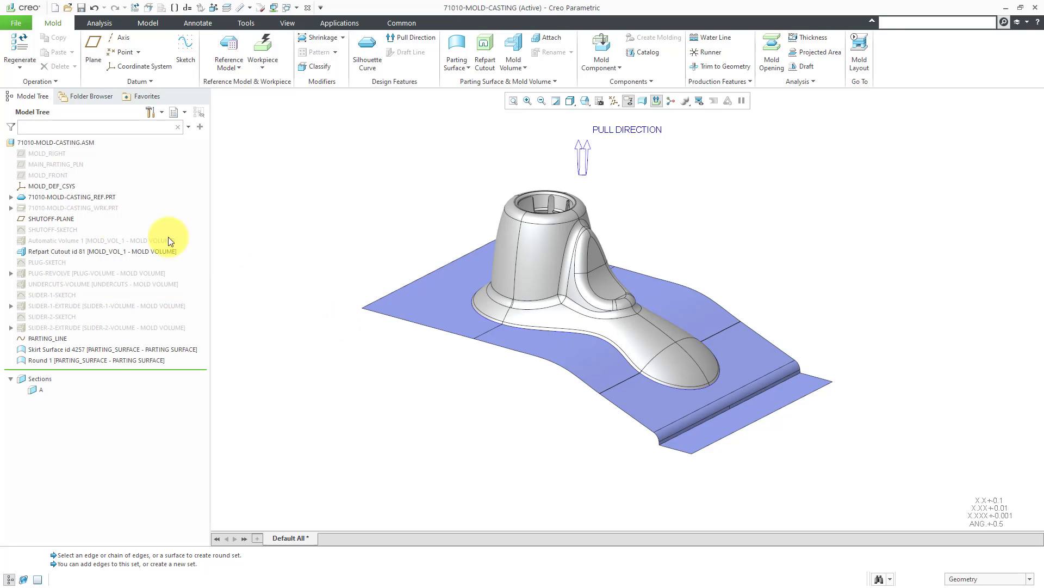
pyautogui.click(109, 241)
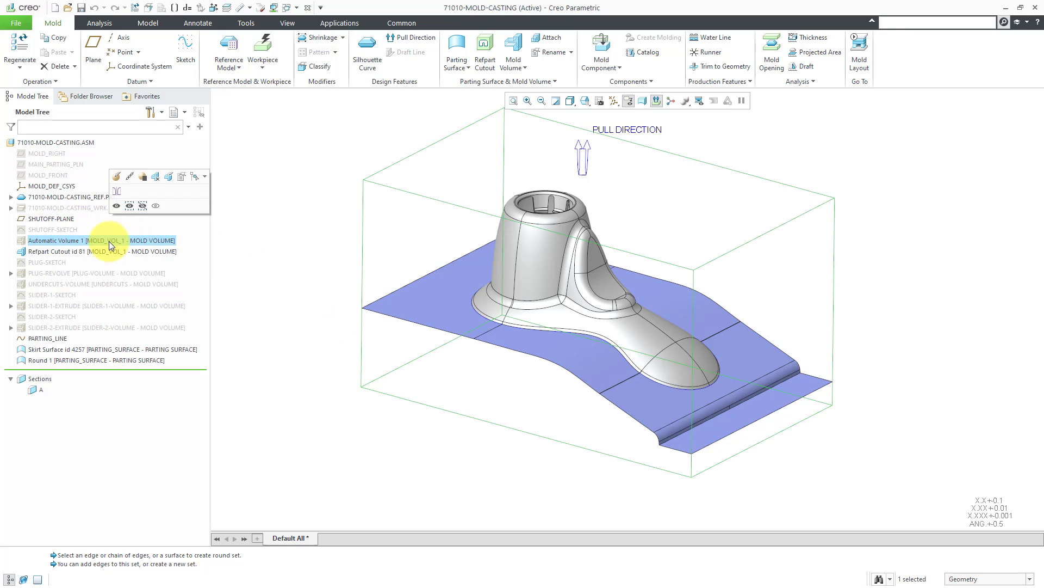
pyautogui.click(116, 206)
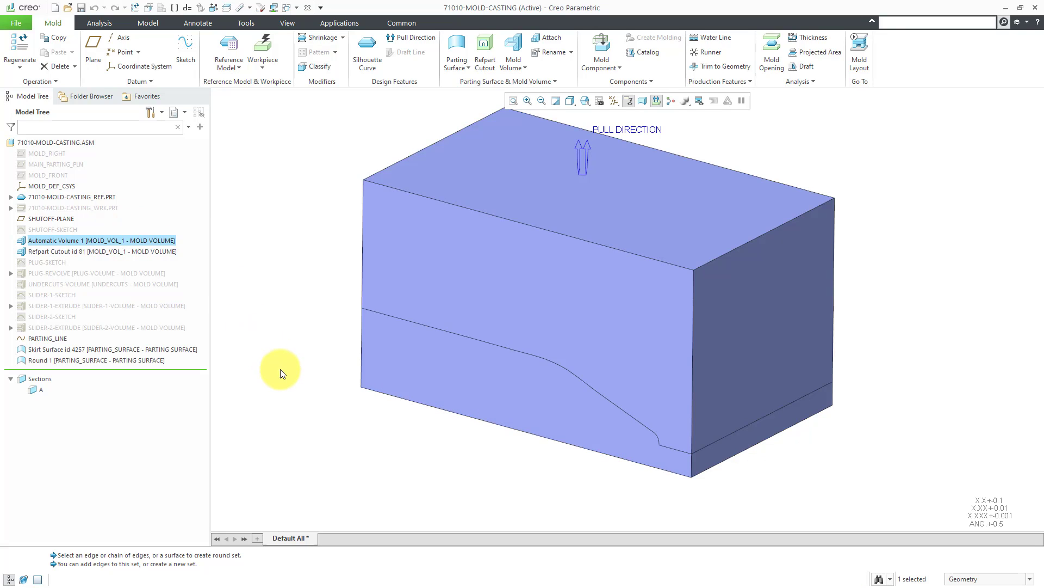
pyautogui.click(280, 370)
pyautogui.click(89, 240)
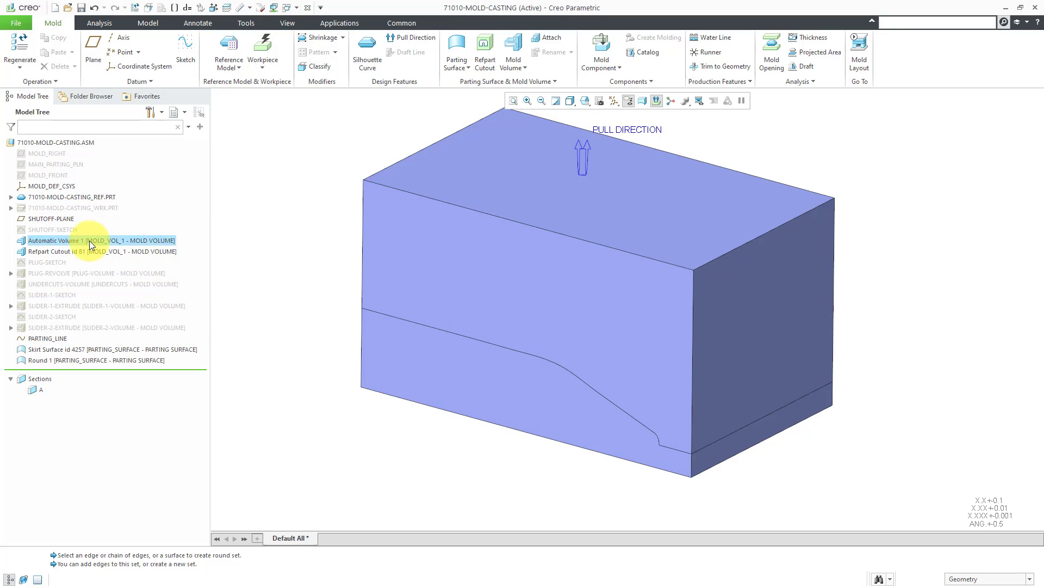
pyautogui.click(98, 207)
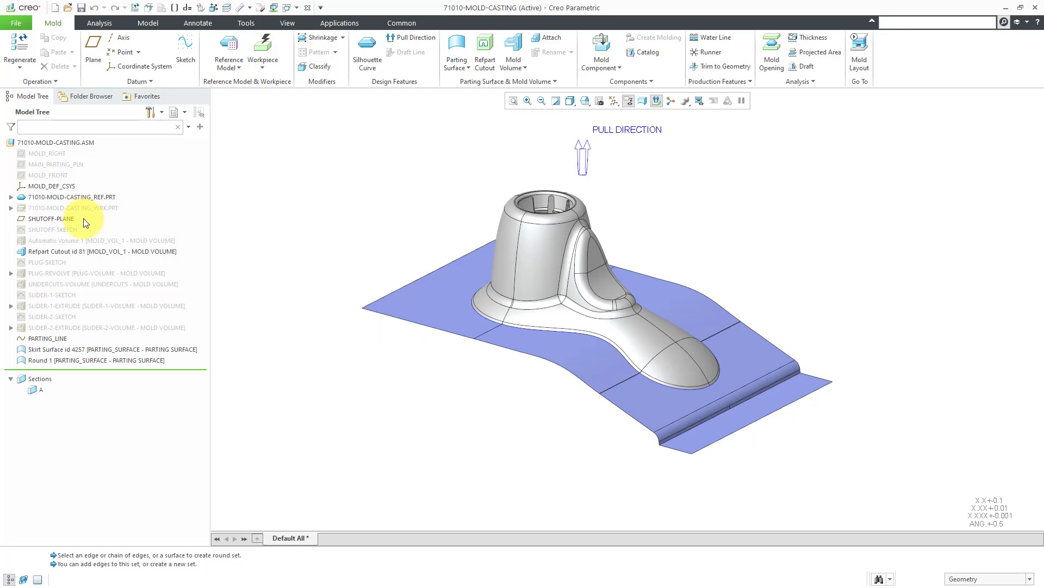
# Show the workpiece 71010-MOLD-CASTING_WRK.PRT and the PLUG-REVOLVE, SLIDER-1-EXTRUDE and SLIDER-2-EXTRUDE mold volumes.
pyautogui.click(81, 209)
pyautogui.click(102, 171)
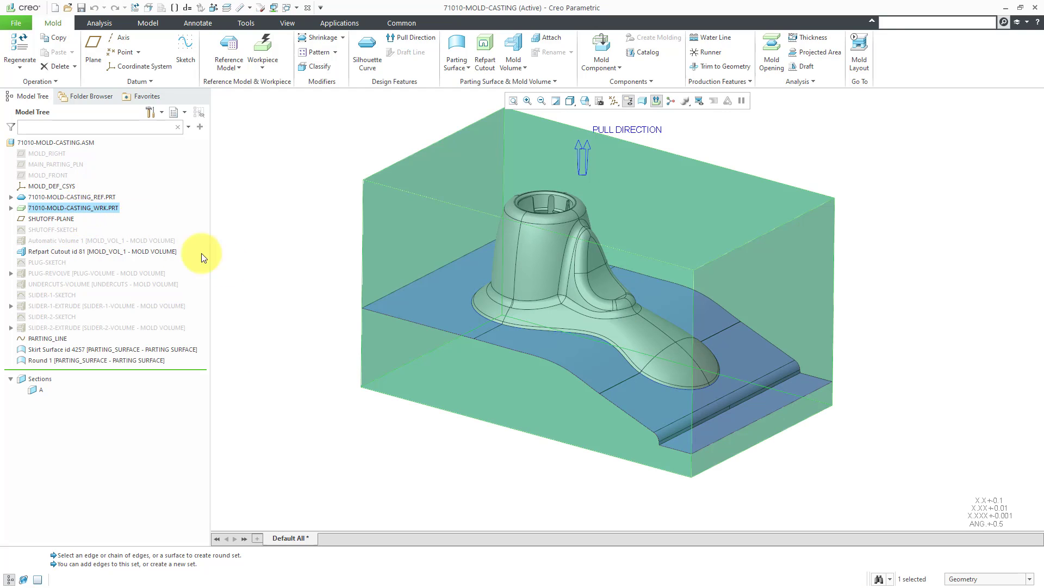
pyautogui.click(55, 272)
pyautogui.click(75, 236)
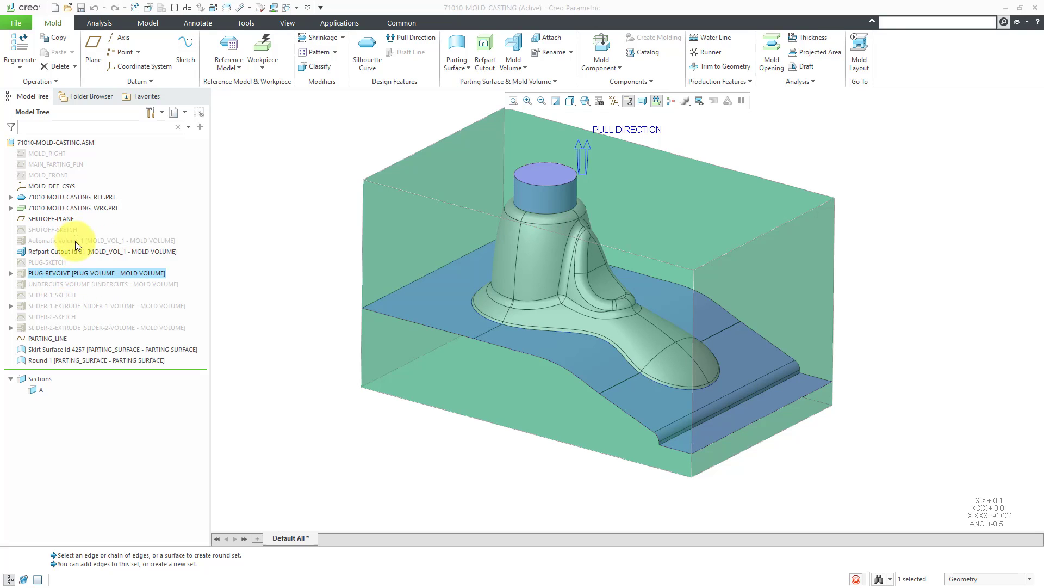
pyautogui.click(82, 306)
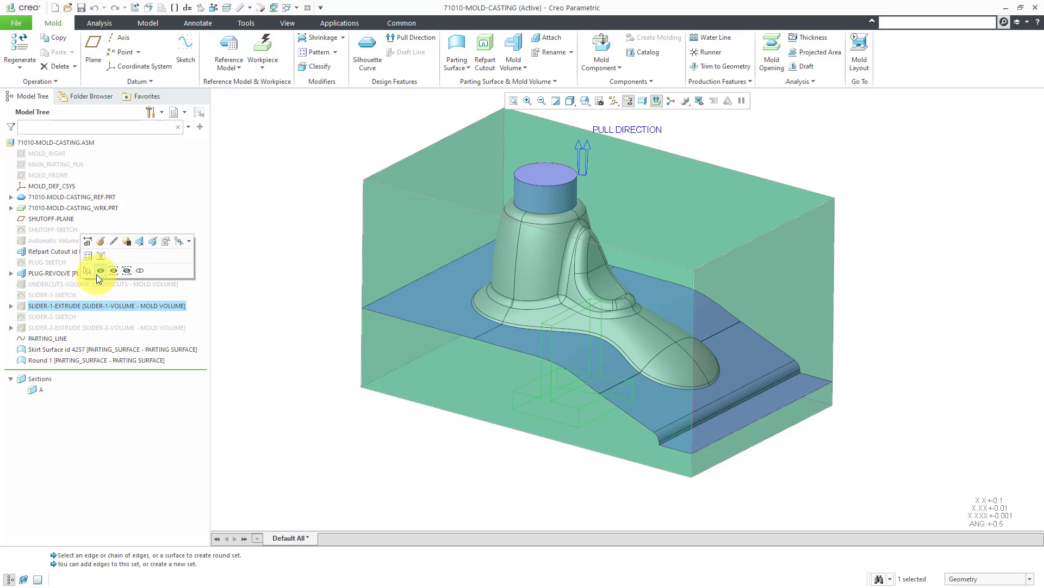
pyautogui.click(99, 272)
pyautogui.click(87, 328)
pyautogui.click(105, 294)
pyautogui.click(357, 452)
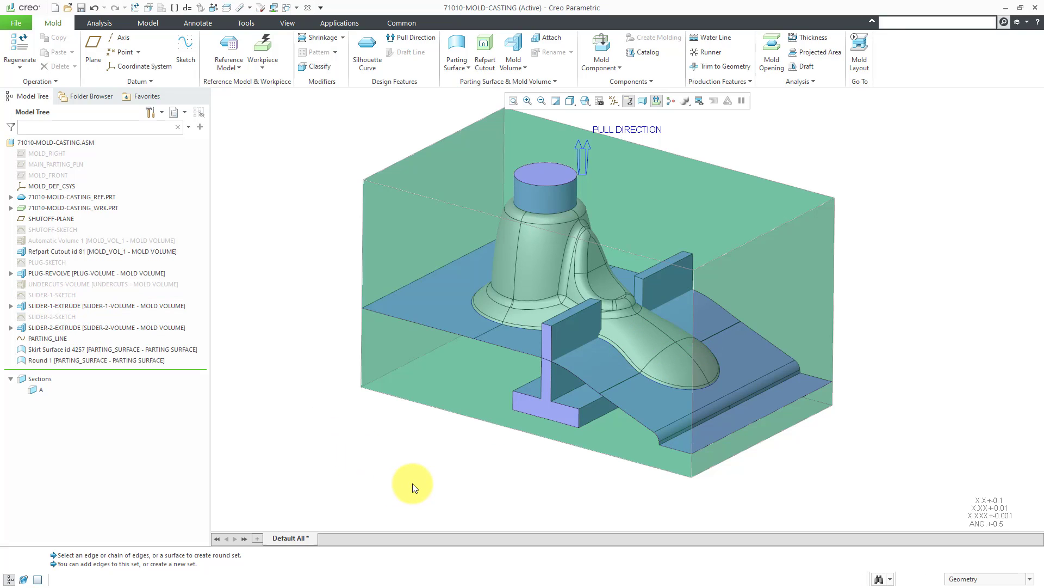
pyautogui.scroll(-2, 412, 483)
pyautogui.scroll(2, 412, 483)
pyautogui.keyDown('shift'); pyautogui.moveTo(412, 483); pyautogui.dragTo(410, 508, button='middle'); pyautogui.keyUp('shift')
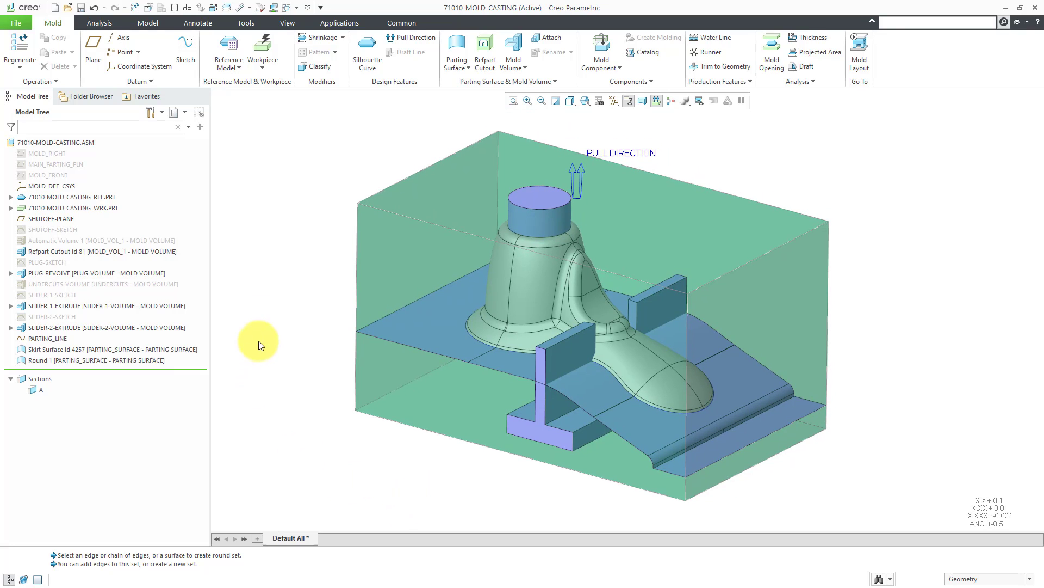